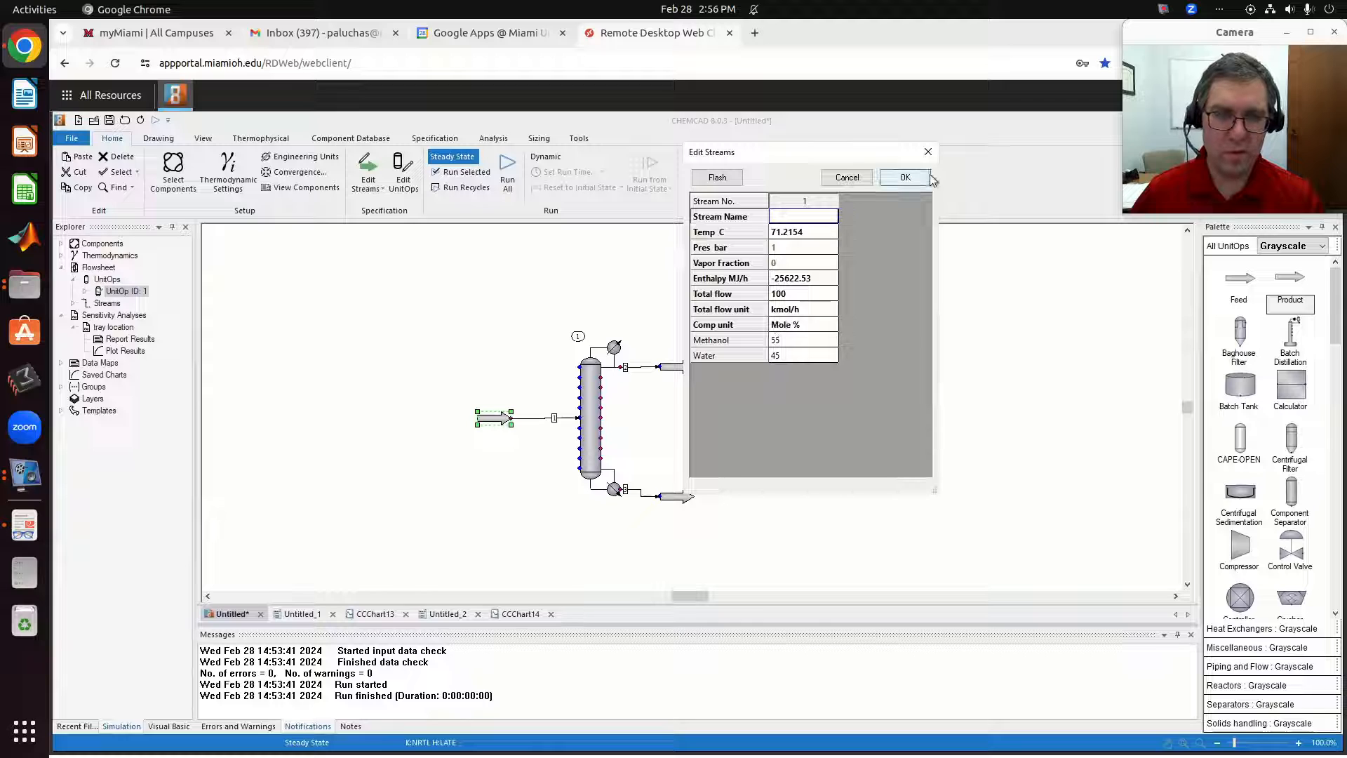
Close the feed stream's specifications and review the SCDS distillation column's general settings, including its stages and feed stage.
click(905, 177)
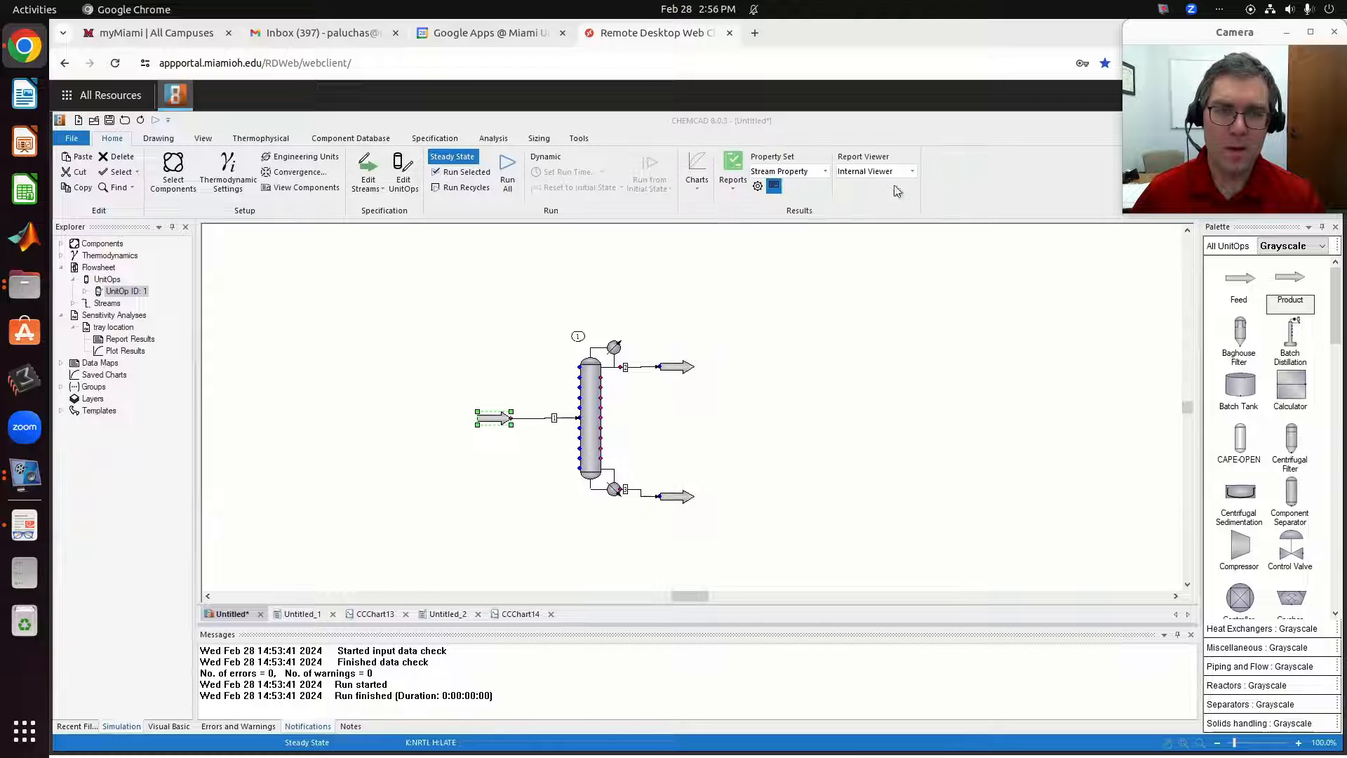
click(587, 457)
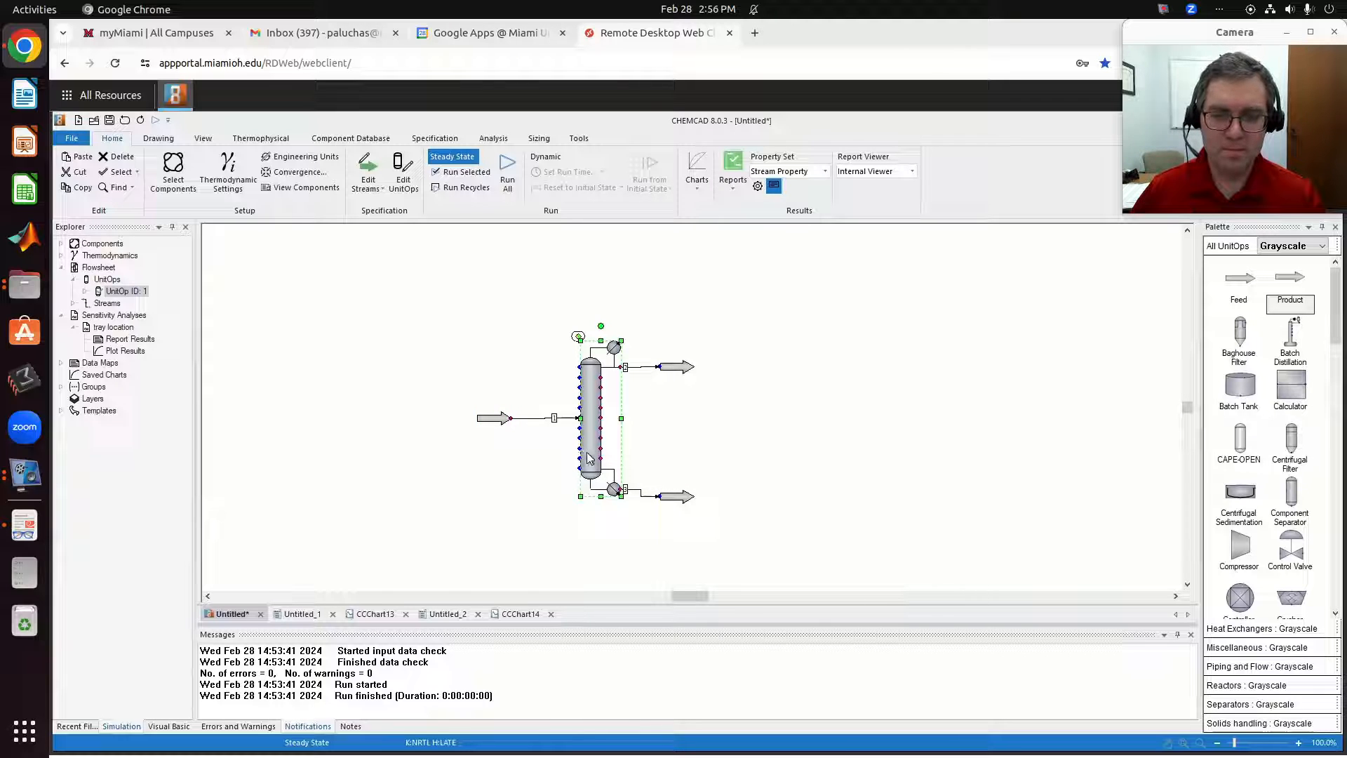
double_click(588, 452)
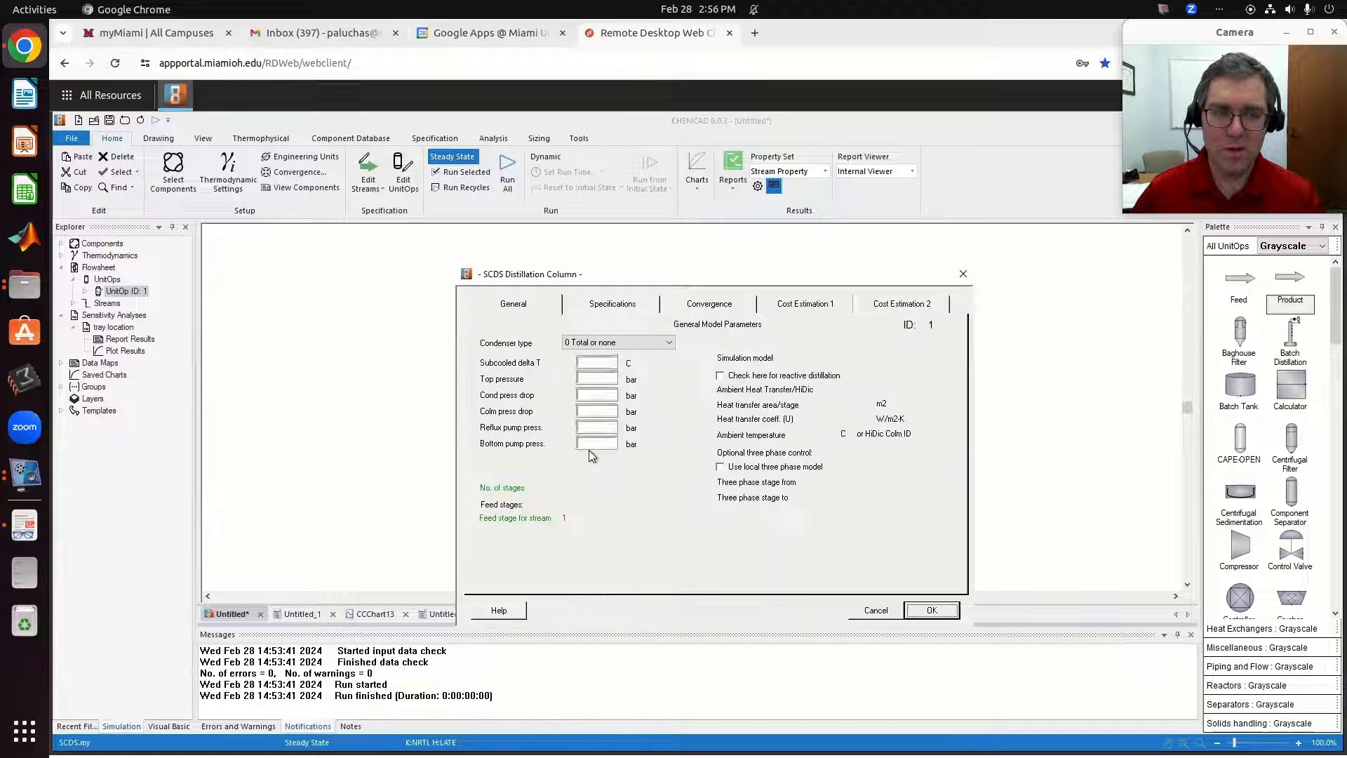
click(605, 516)
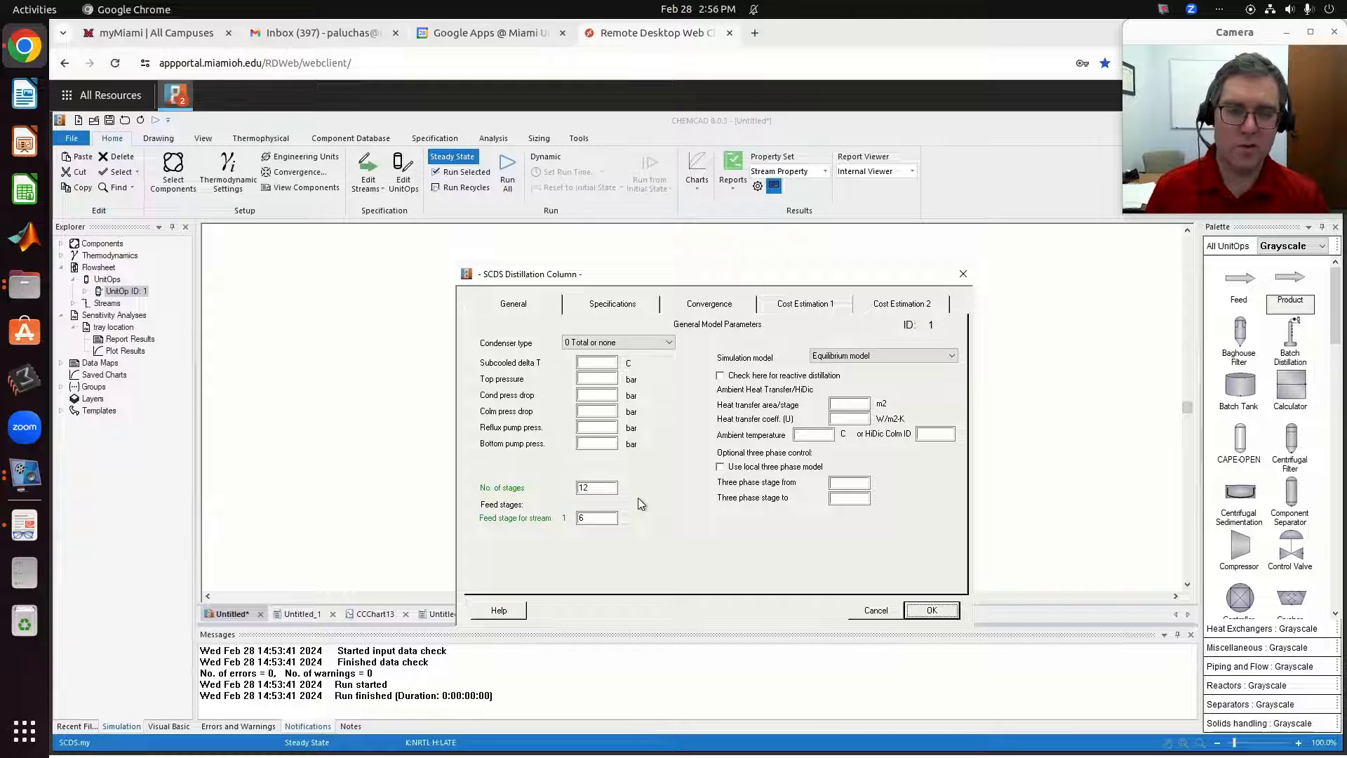
click(876, 611)
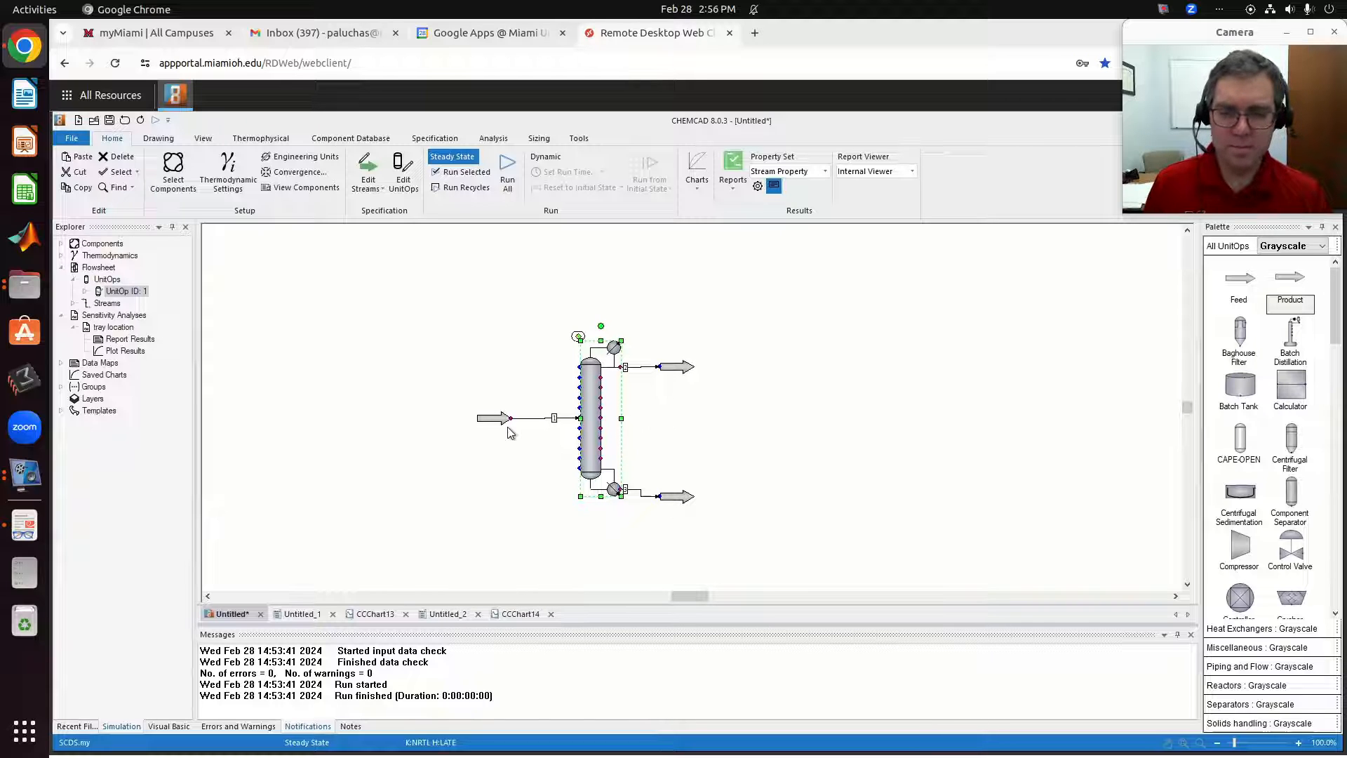
Switch to the Document Viewer to read the Problem 4 Shortcut Distillation statement, and return to the CHEMCAD flowsheet.
click(495, 512)
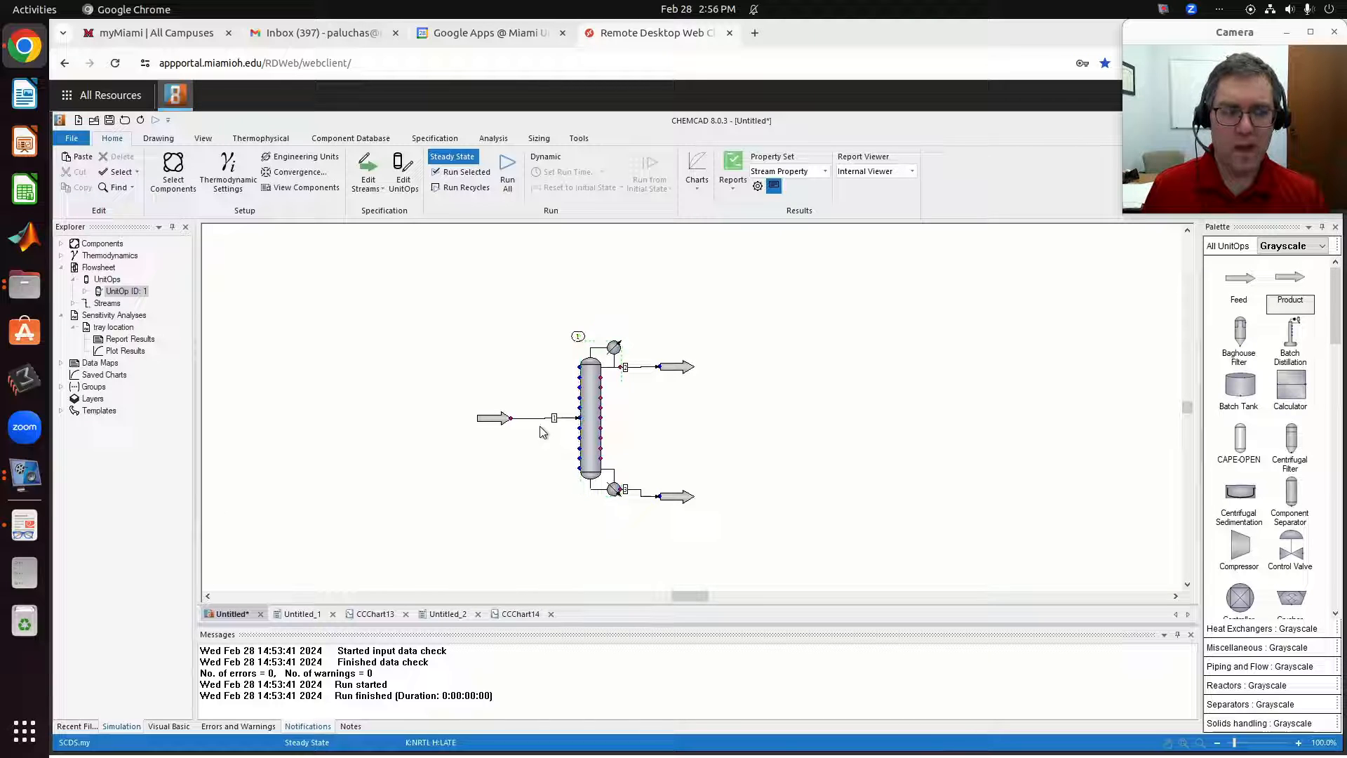
key(alt+Tab)
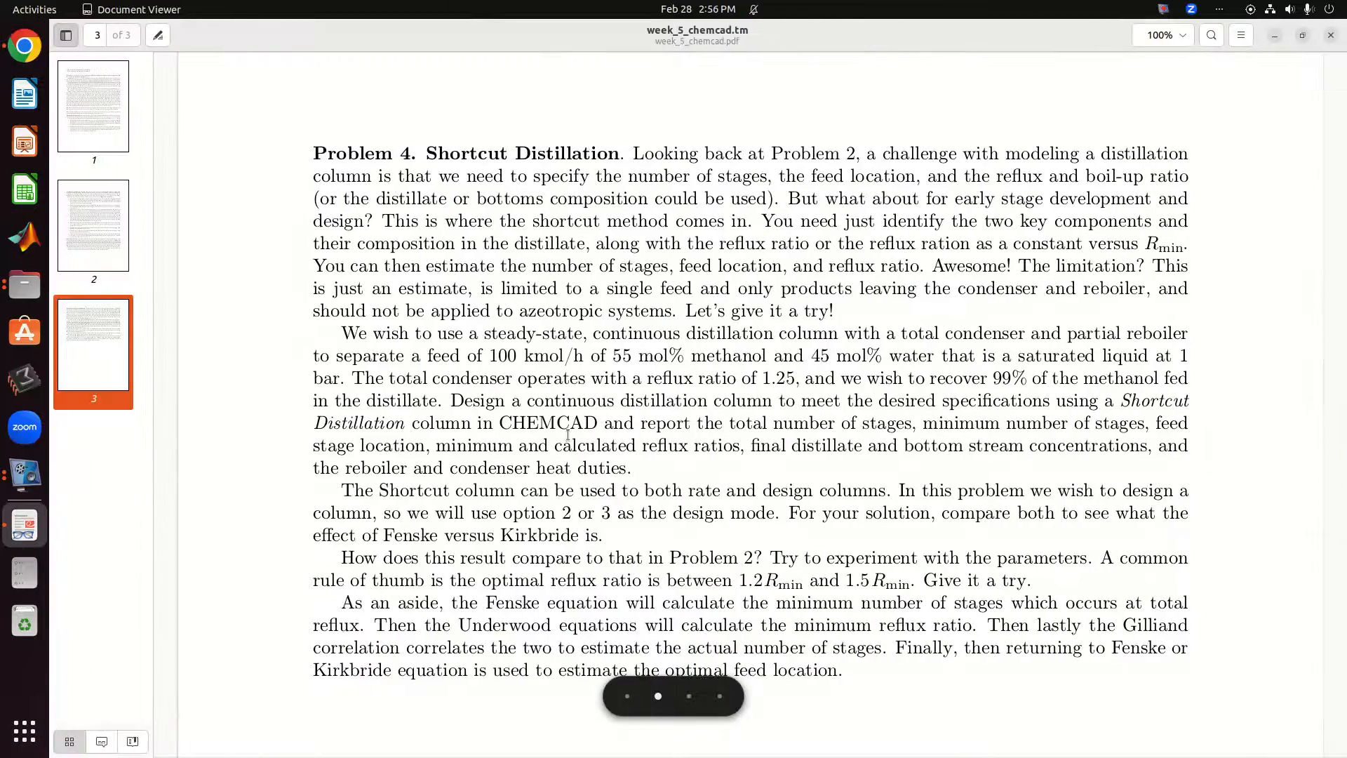
key(alt+Tab)
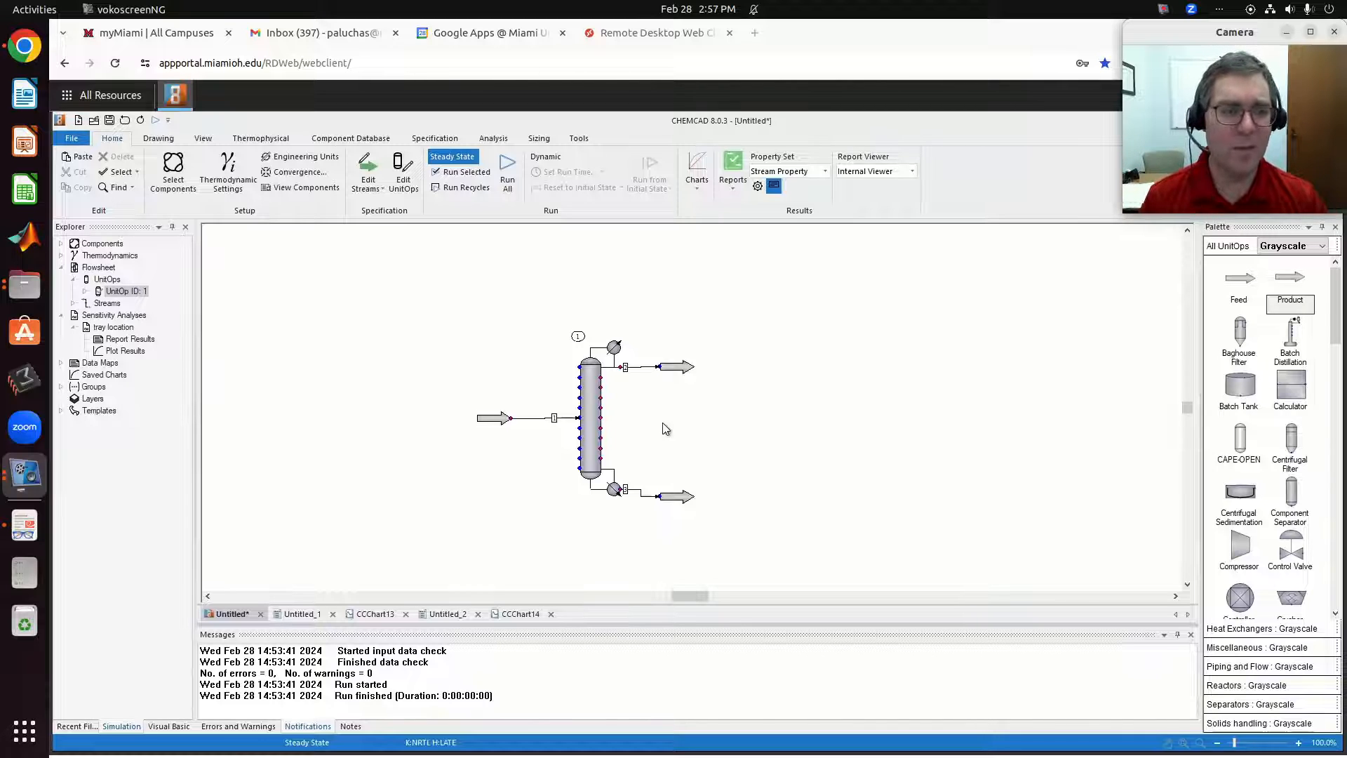
Delete the SCDS column and place a Shortcut Distillation column in its position between the feed and product streams.
click(588, 430)
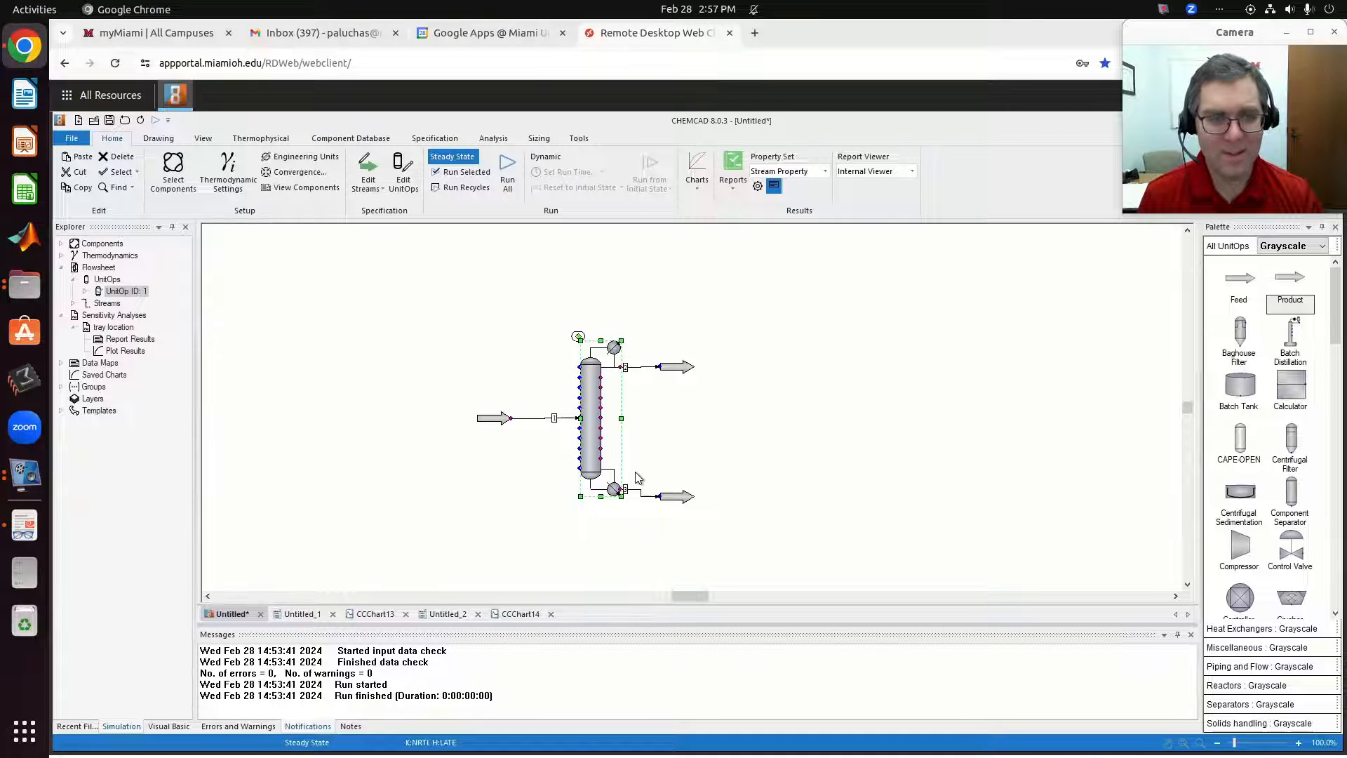
key(Delete)
drag(1338, 335, 1333, 553)
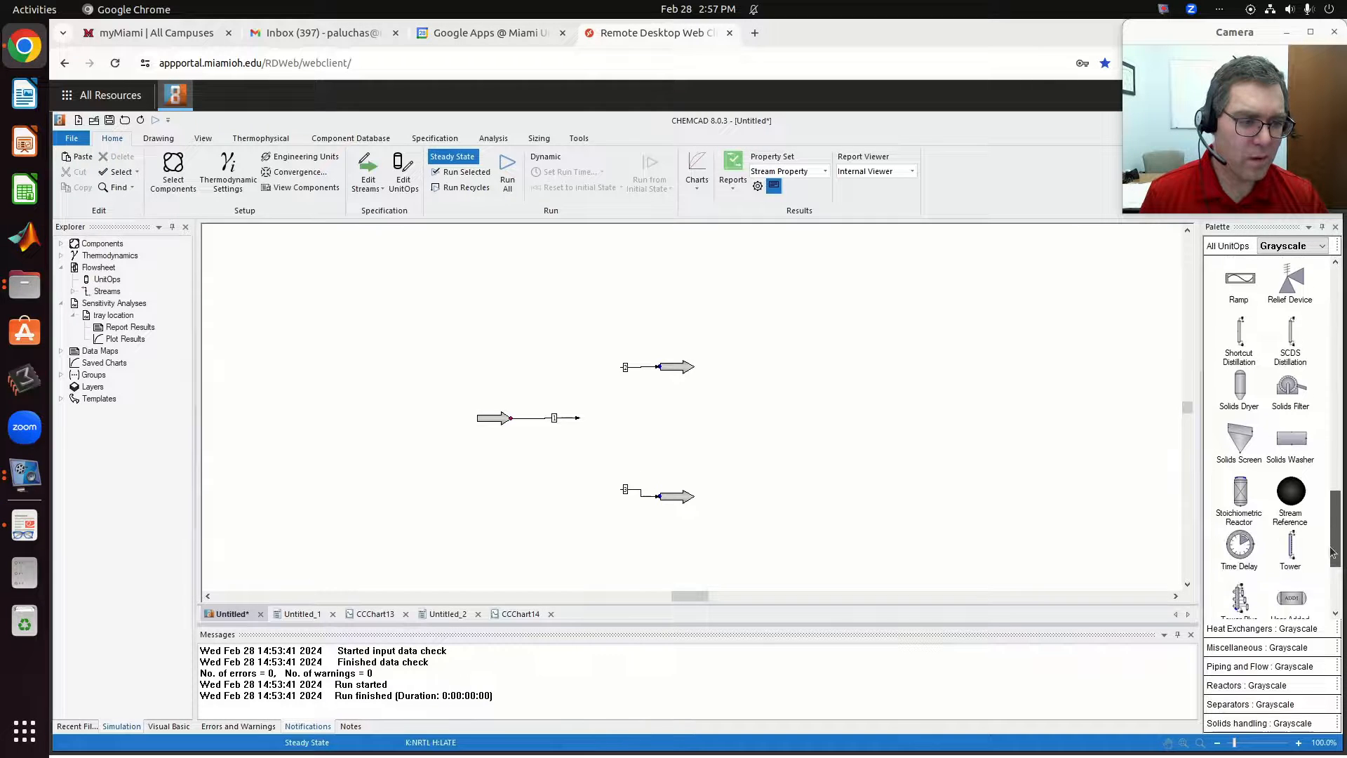
click(1240, 340)
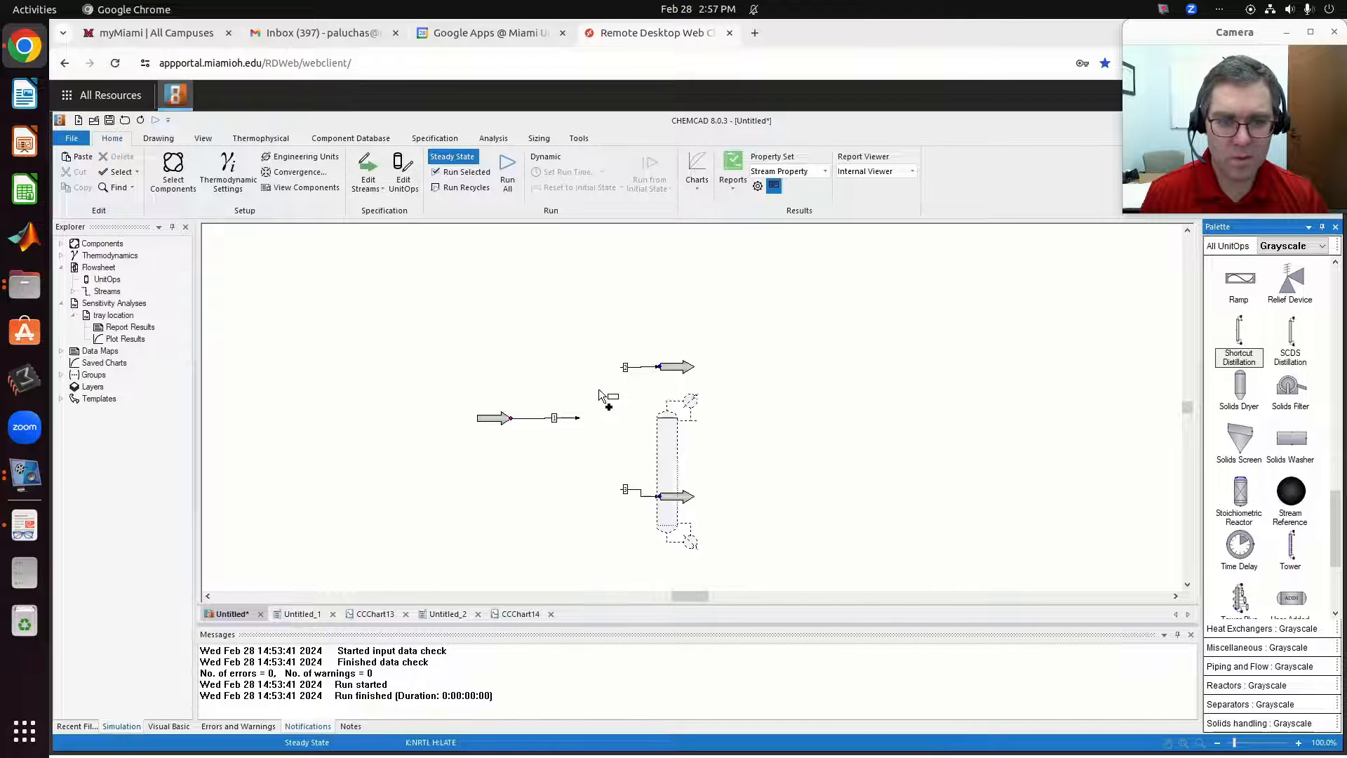
click(576, 373)
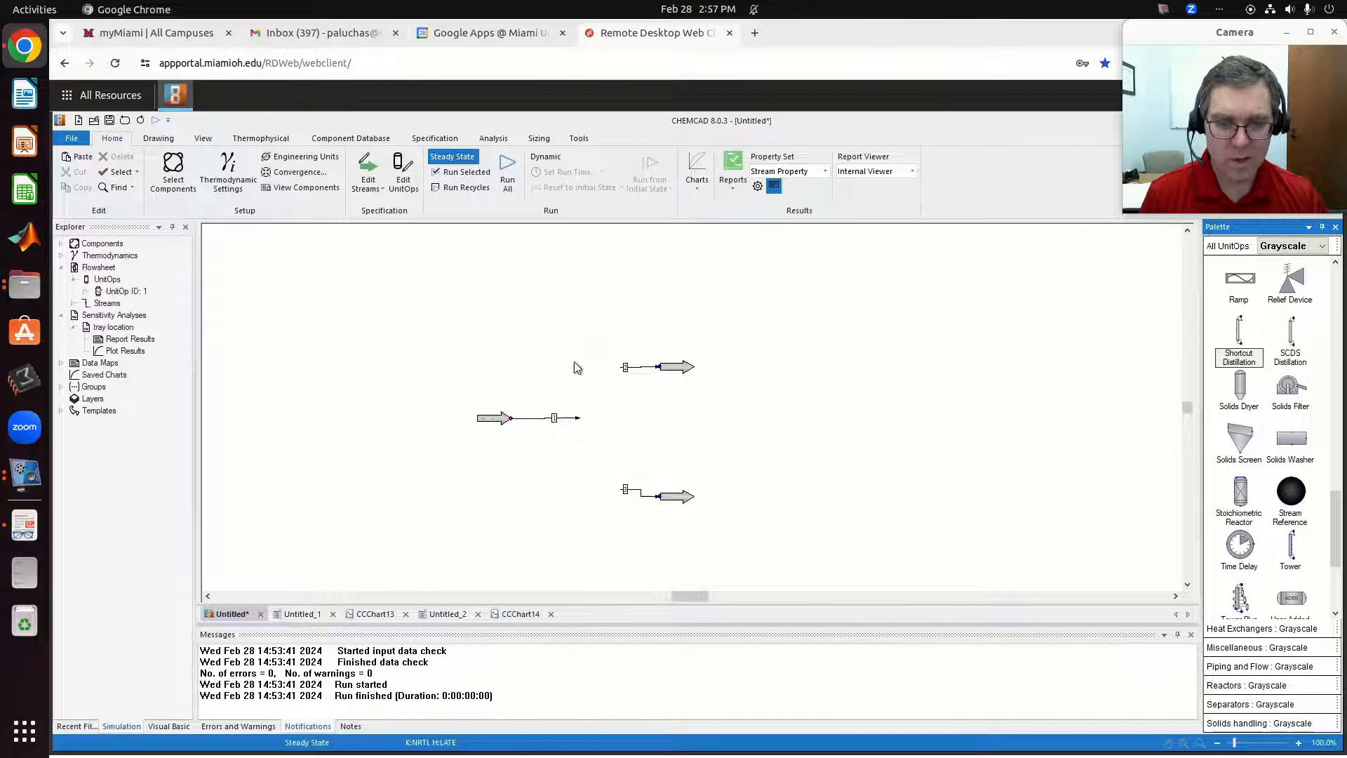
Reconnect the feed, distillate and bottoms streams to the shortcut column's ports, and check and accept the feed stream's specifications.
click(553, 420)
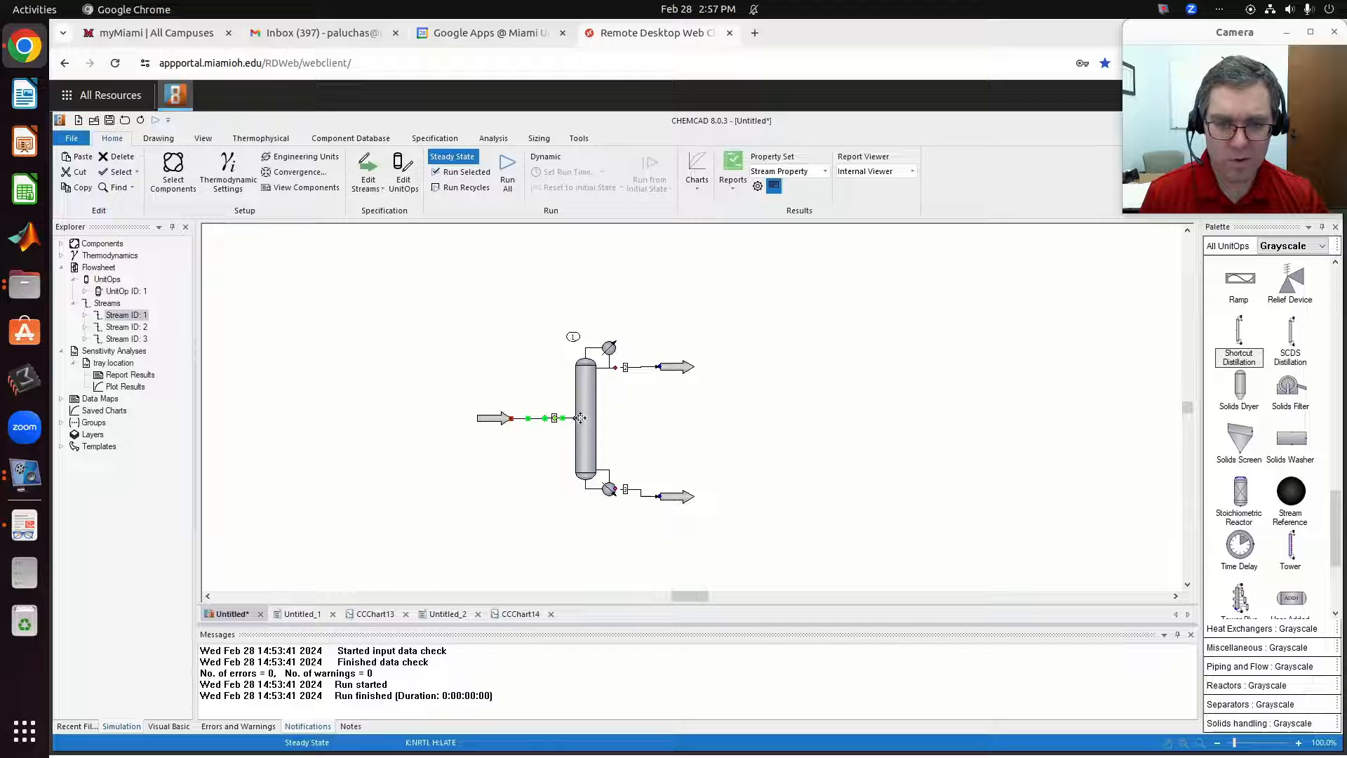
drag(576, 419, 573, 419)
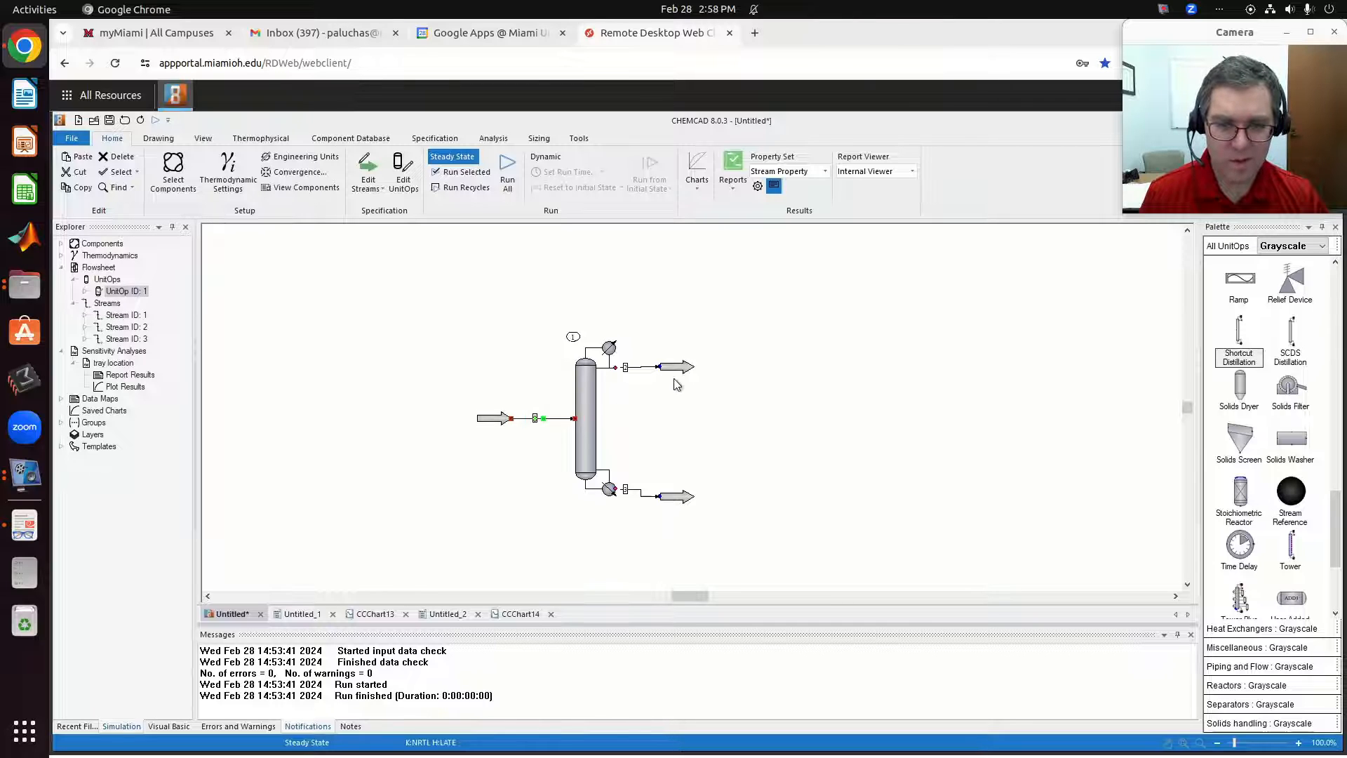
click(643, 368)
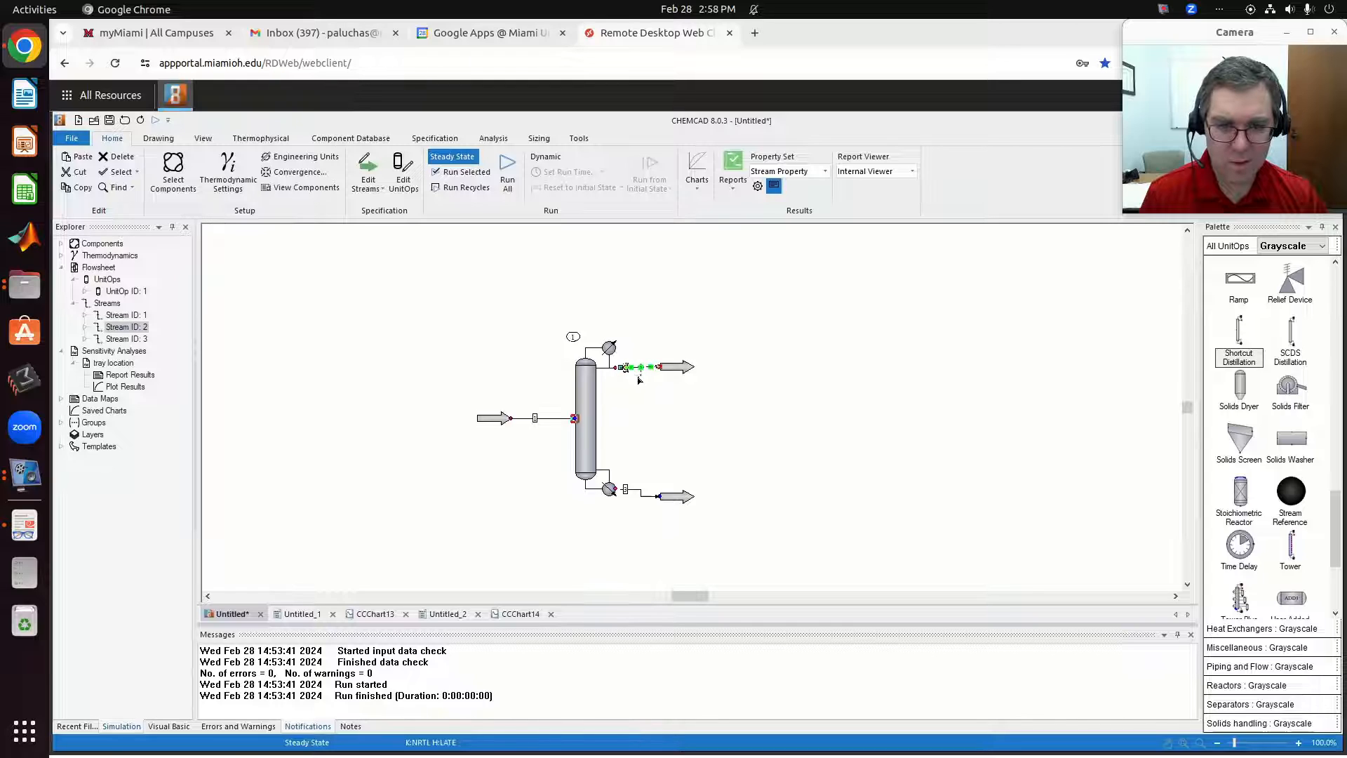
click(624, 383)
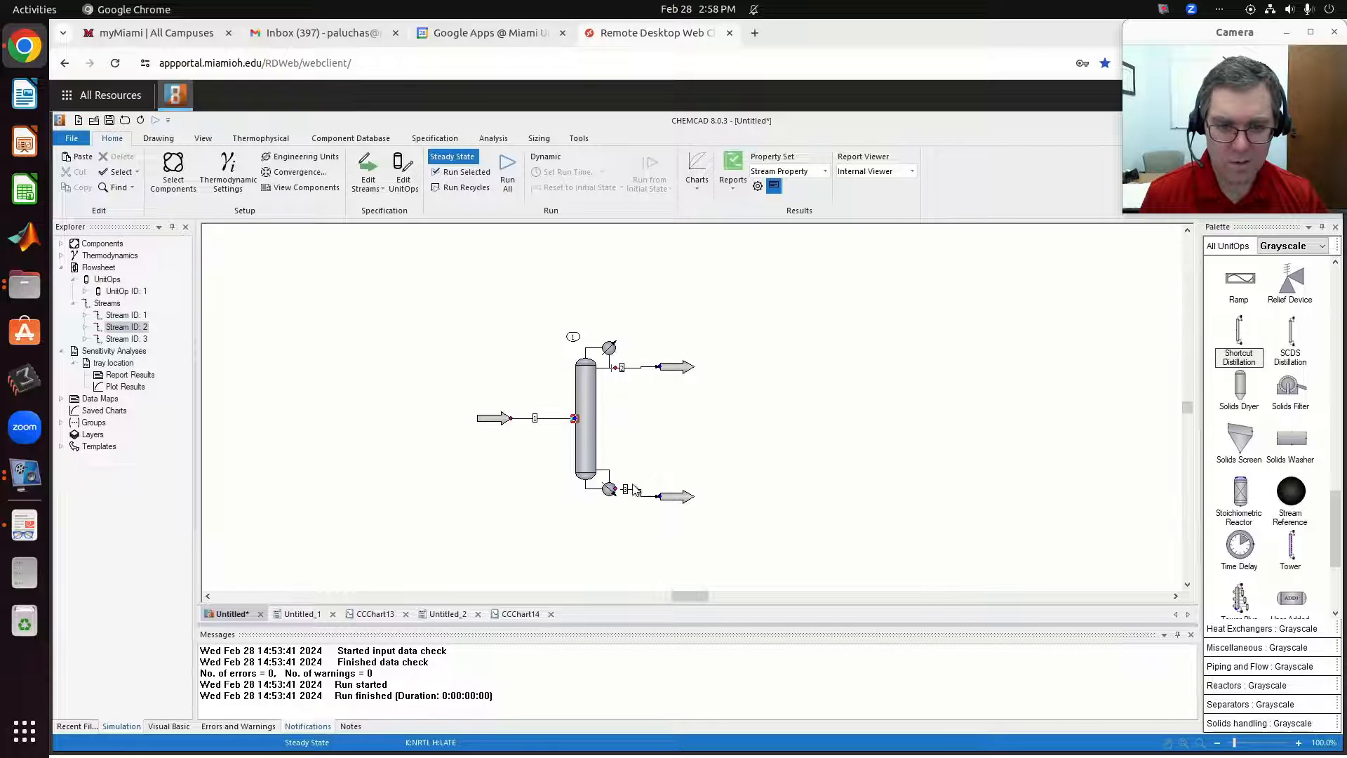
click(632, 495)
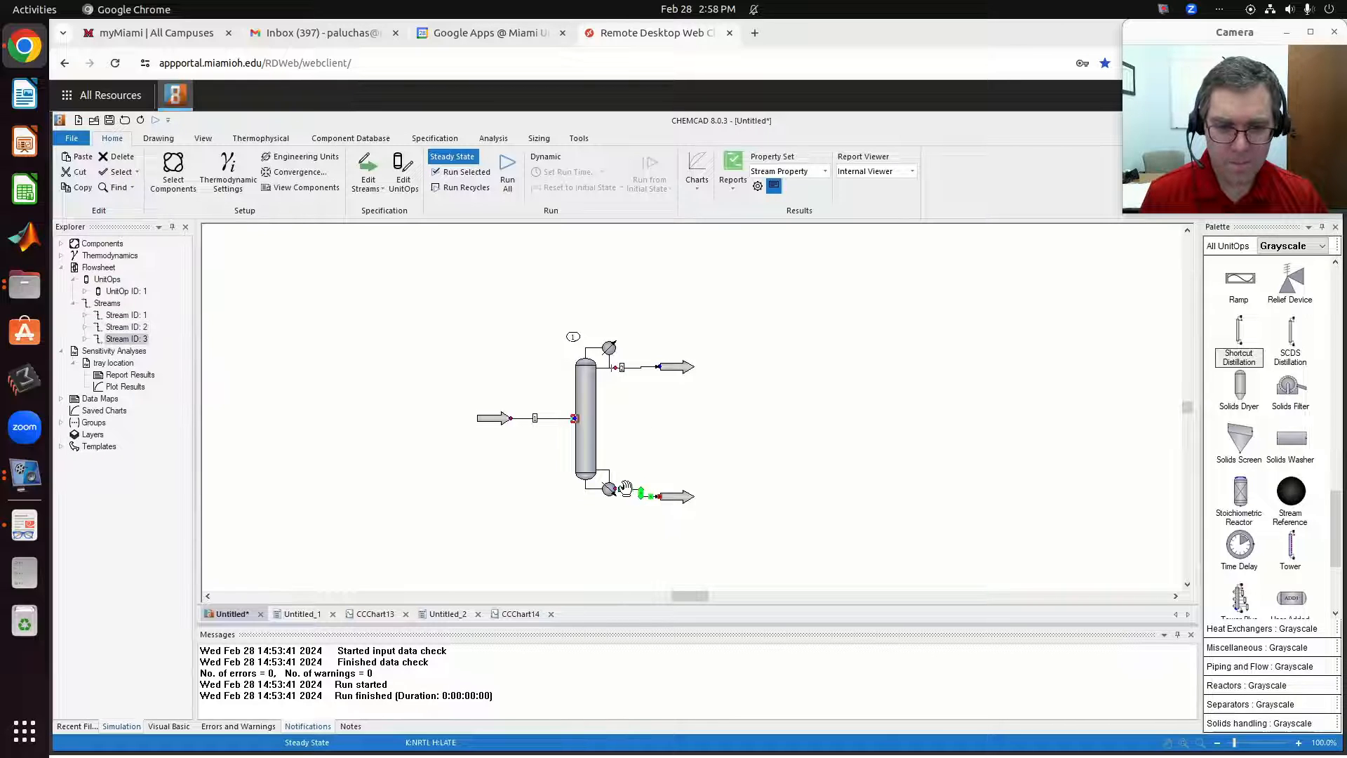
click(670, 436)
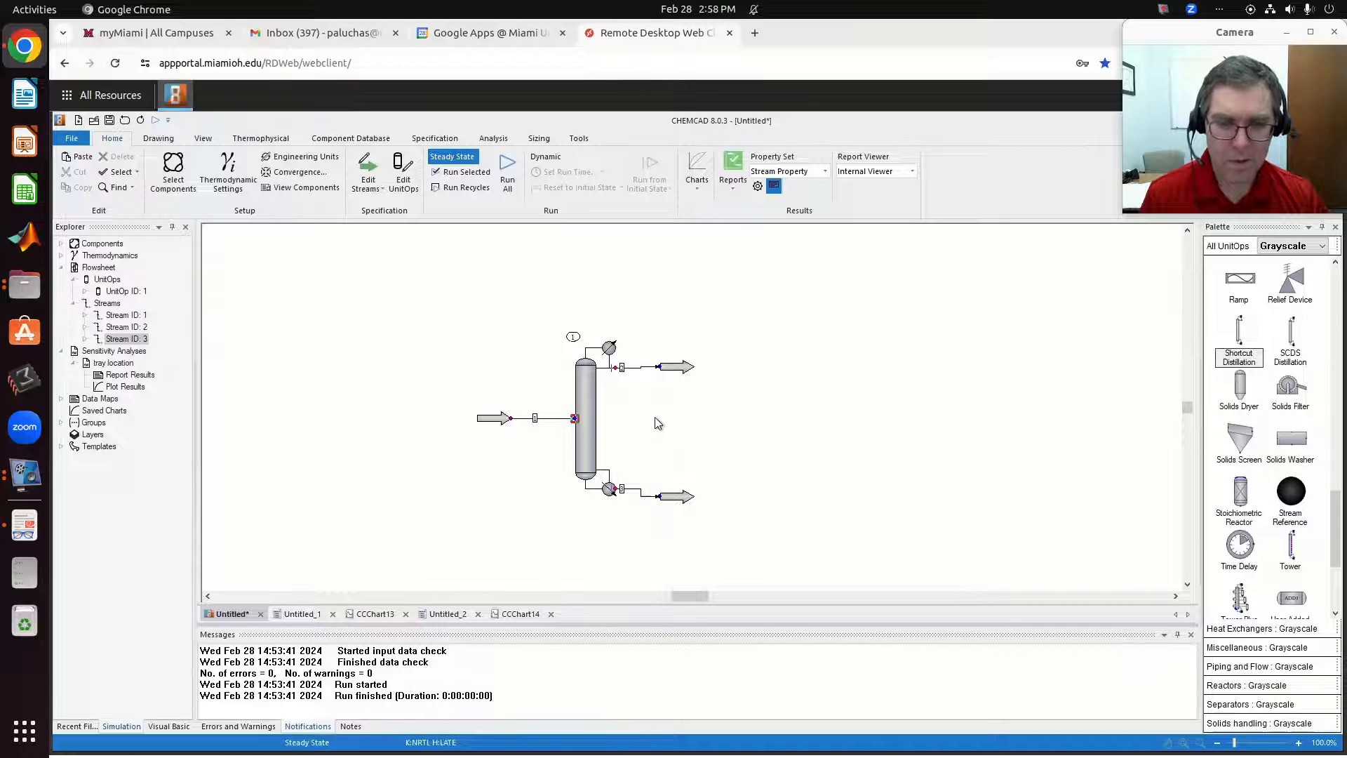
double_click(493, 416)
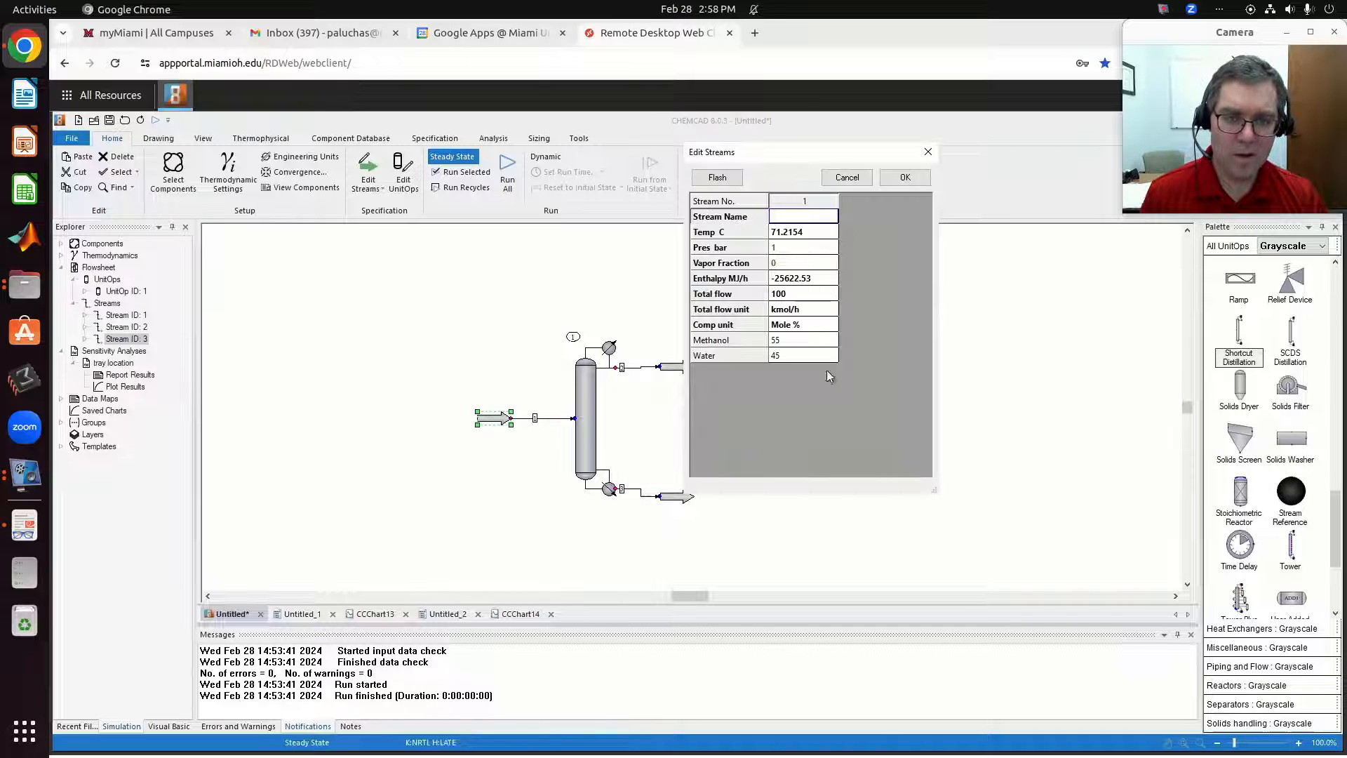
click(900, 178)
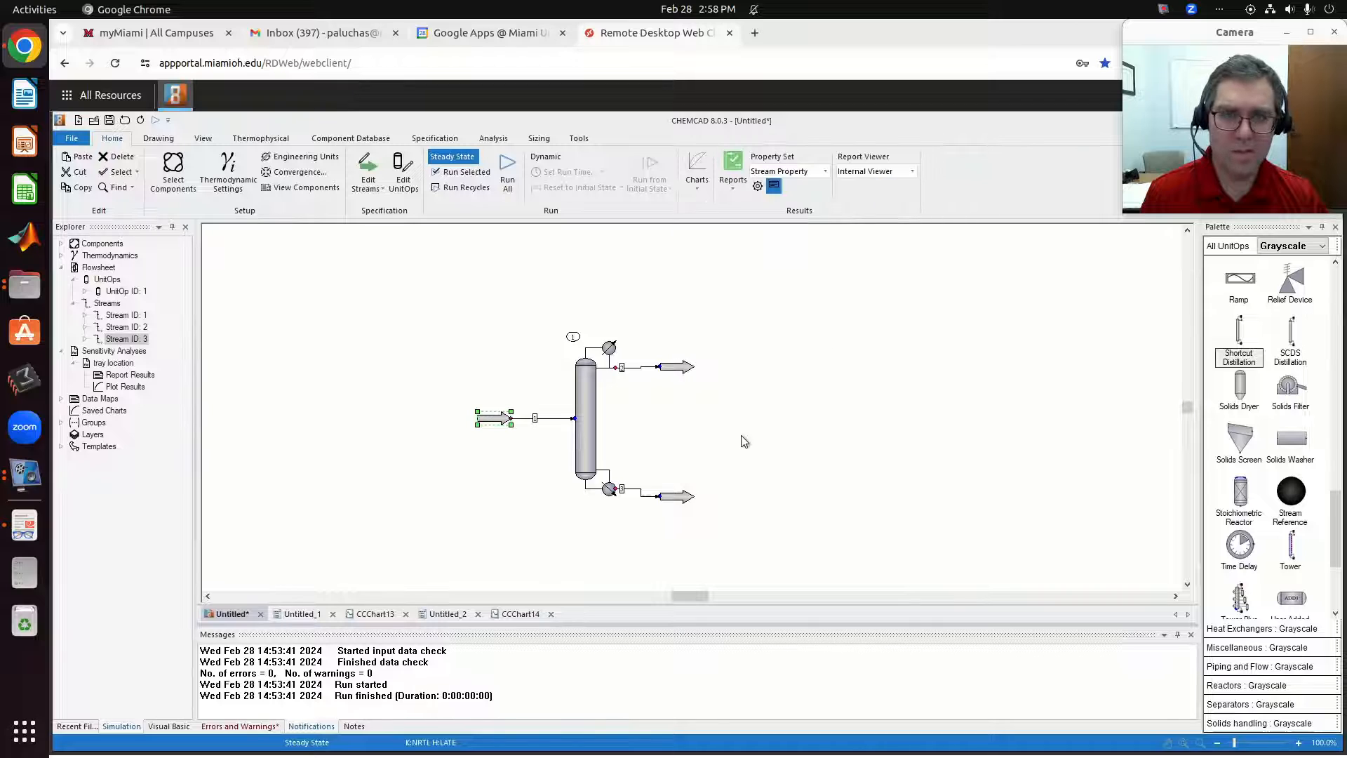
Set the shortcut column's mode to 1 Rating; Fenske-Underwood-Gilliland (FUG) and keep the condenser type as 0 Total.
double_click(583, 470)
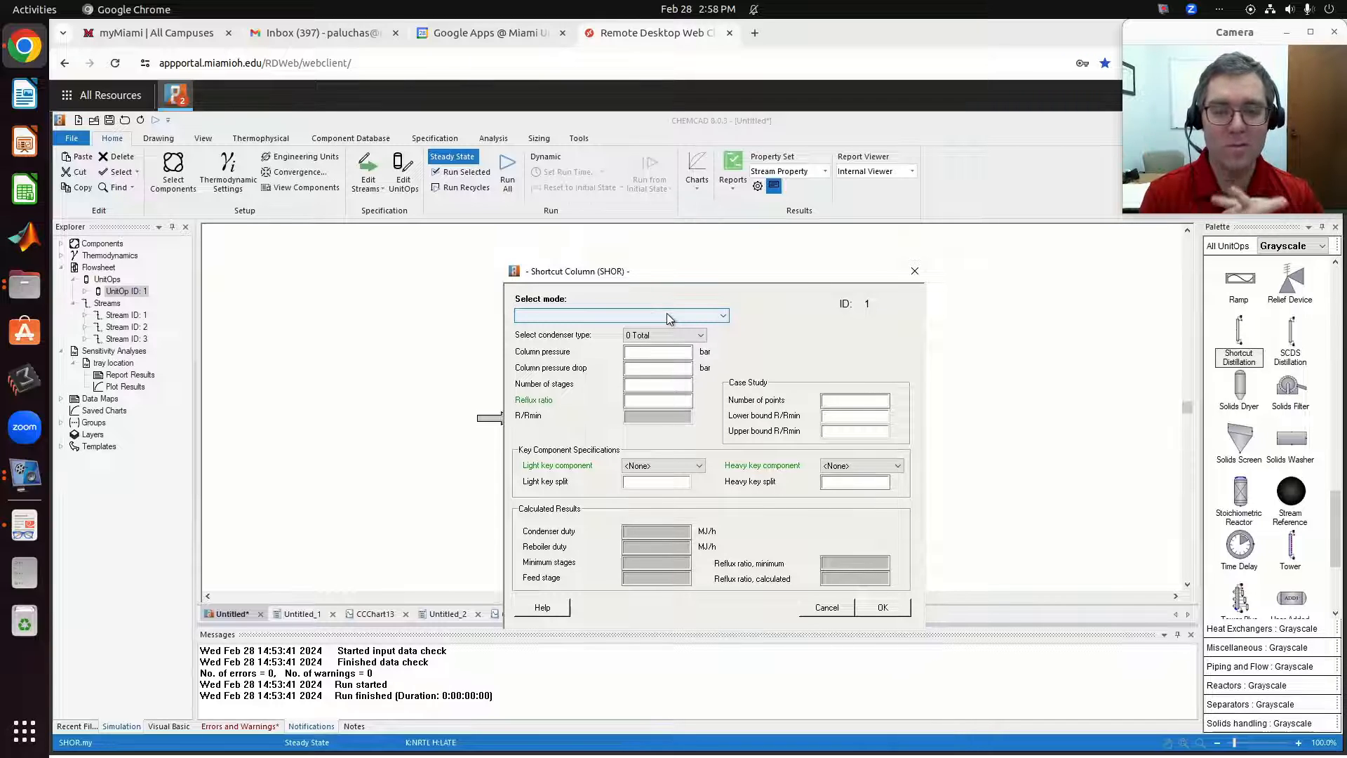
click(666, 313)
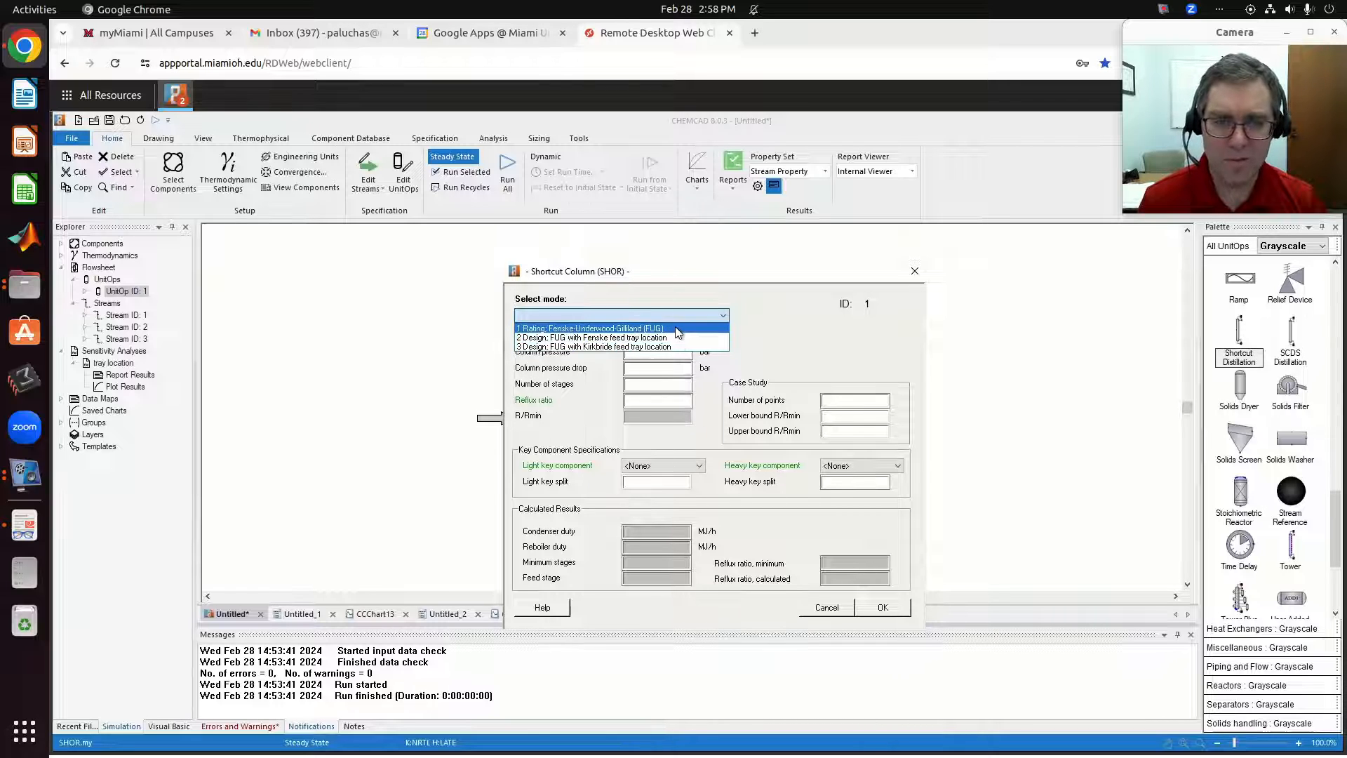
click(677, 333)
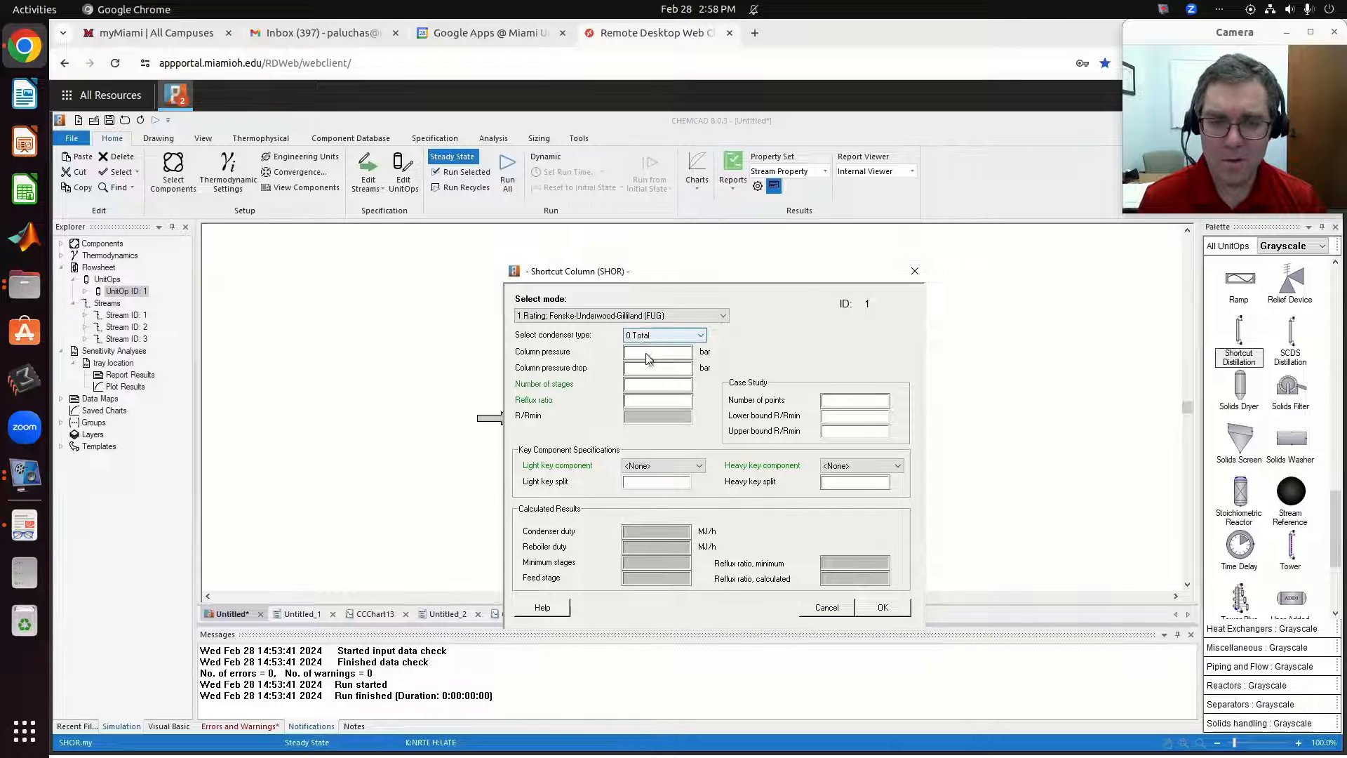
click(629, 336)
click(629, 338)
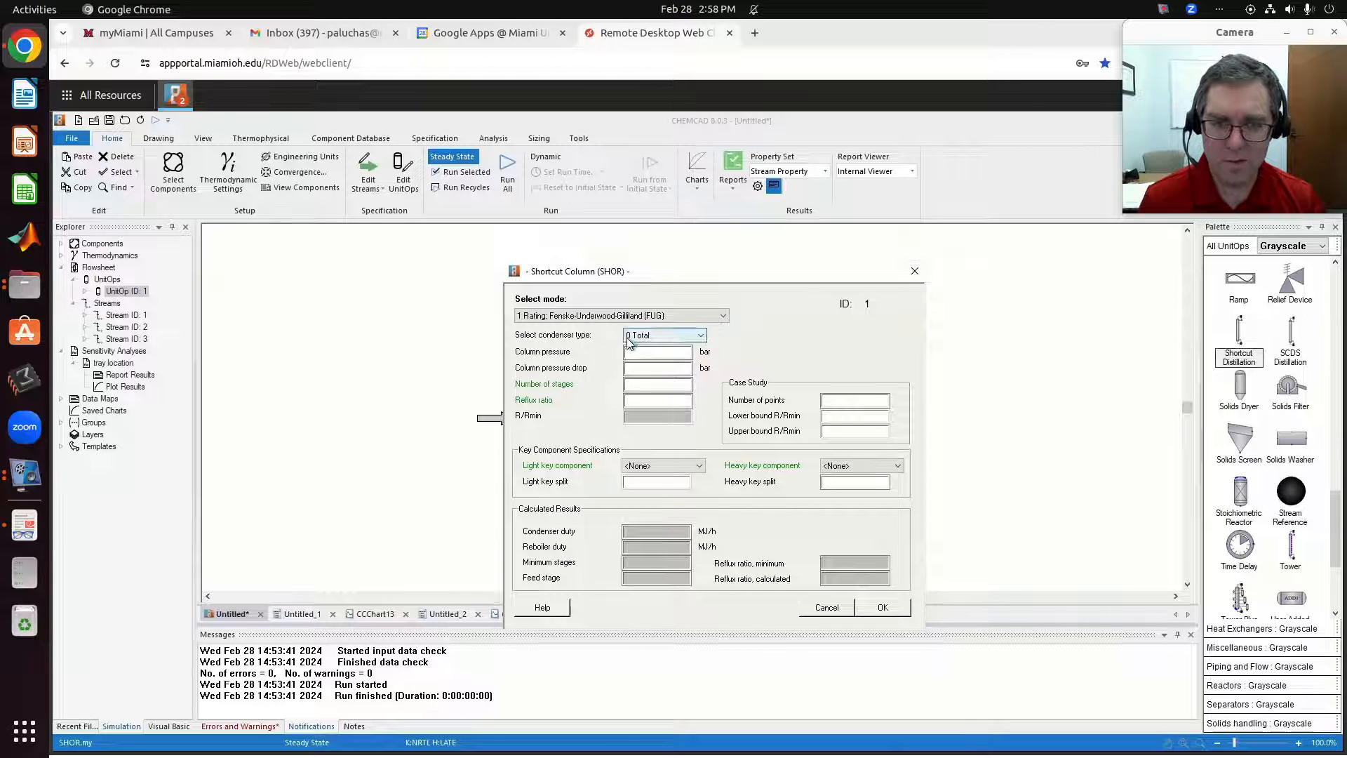
click(647, 338)
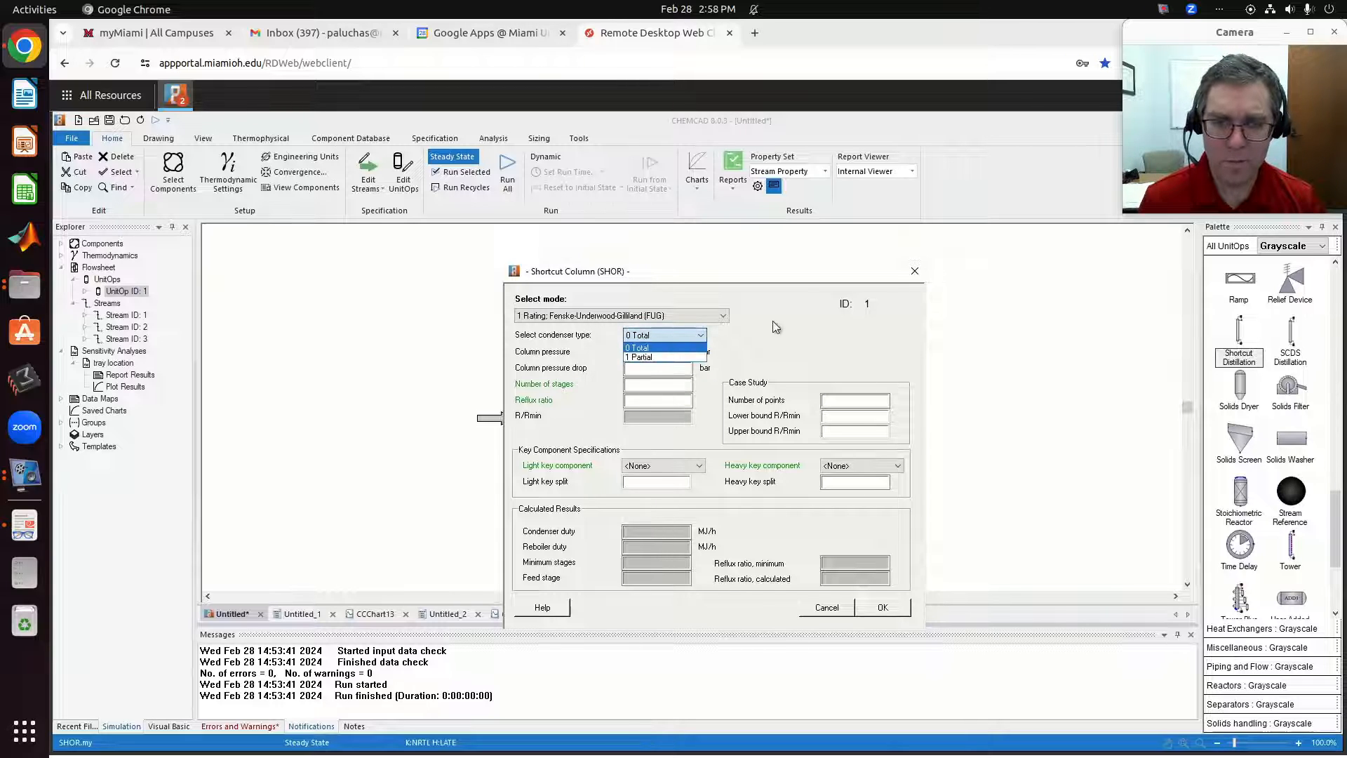
click(820, 341)
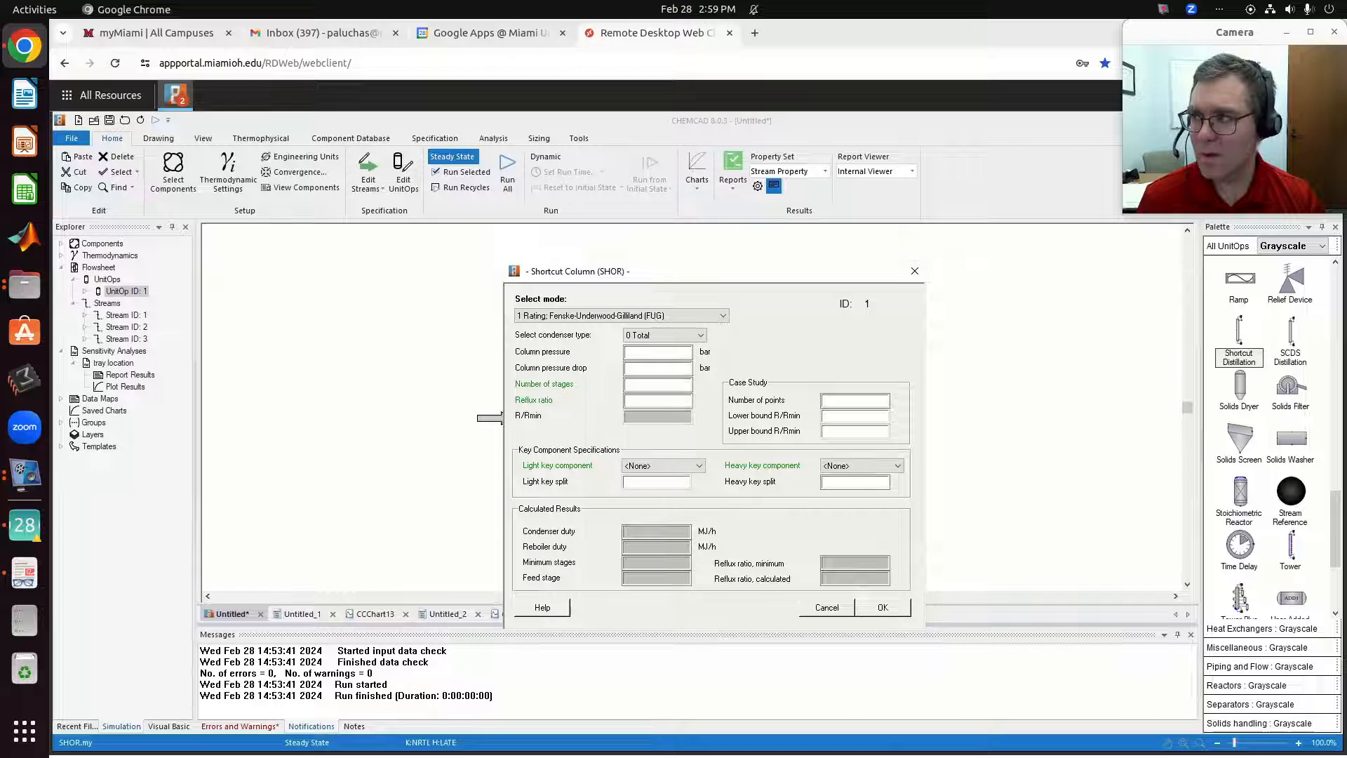
Set the shortcut column's number of stages to 12 and its reflux ratio to 1.25.
click(653, 383)
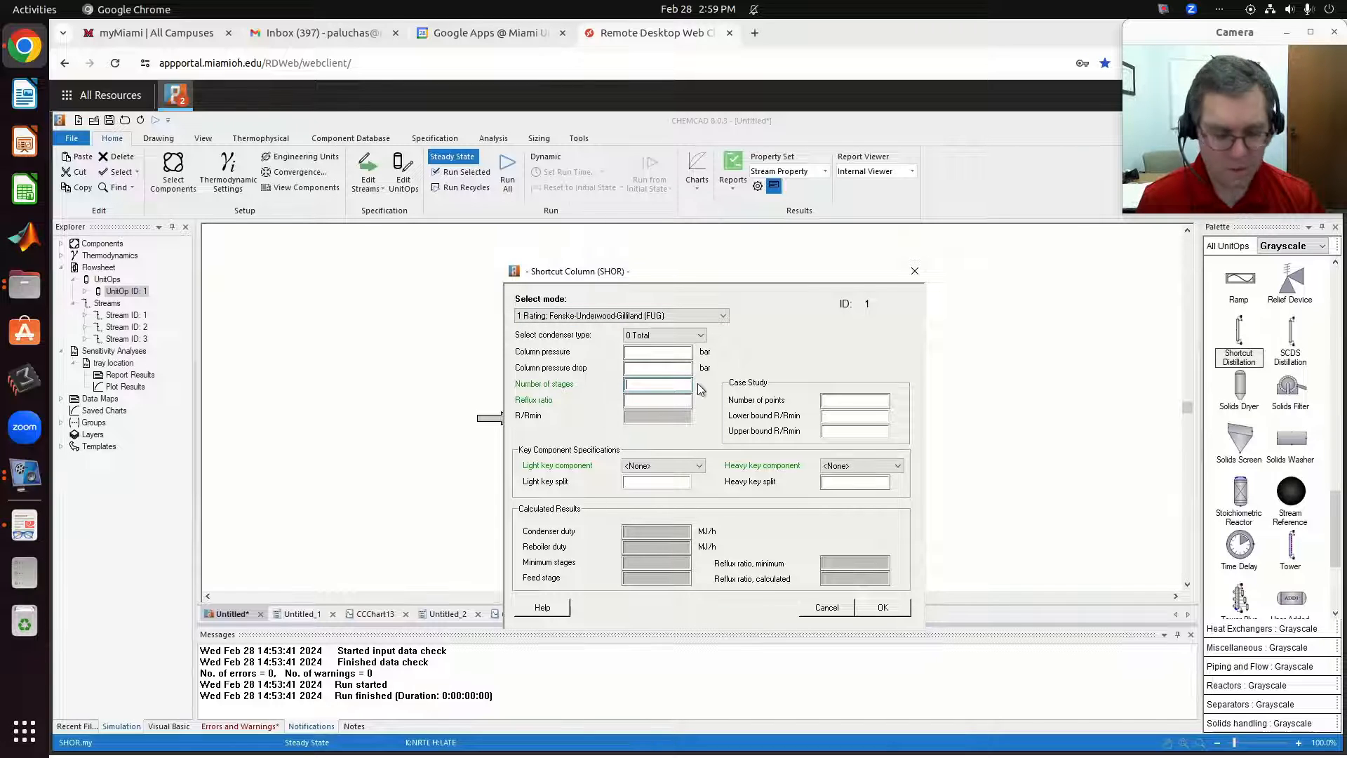
text(12)
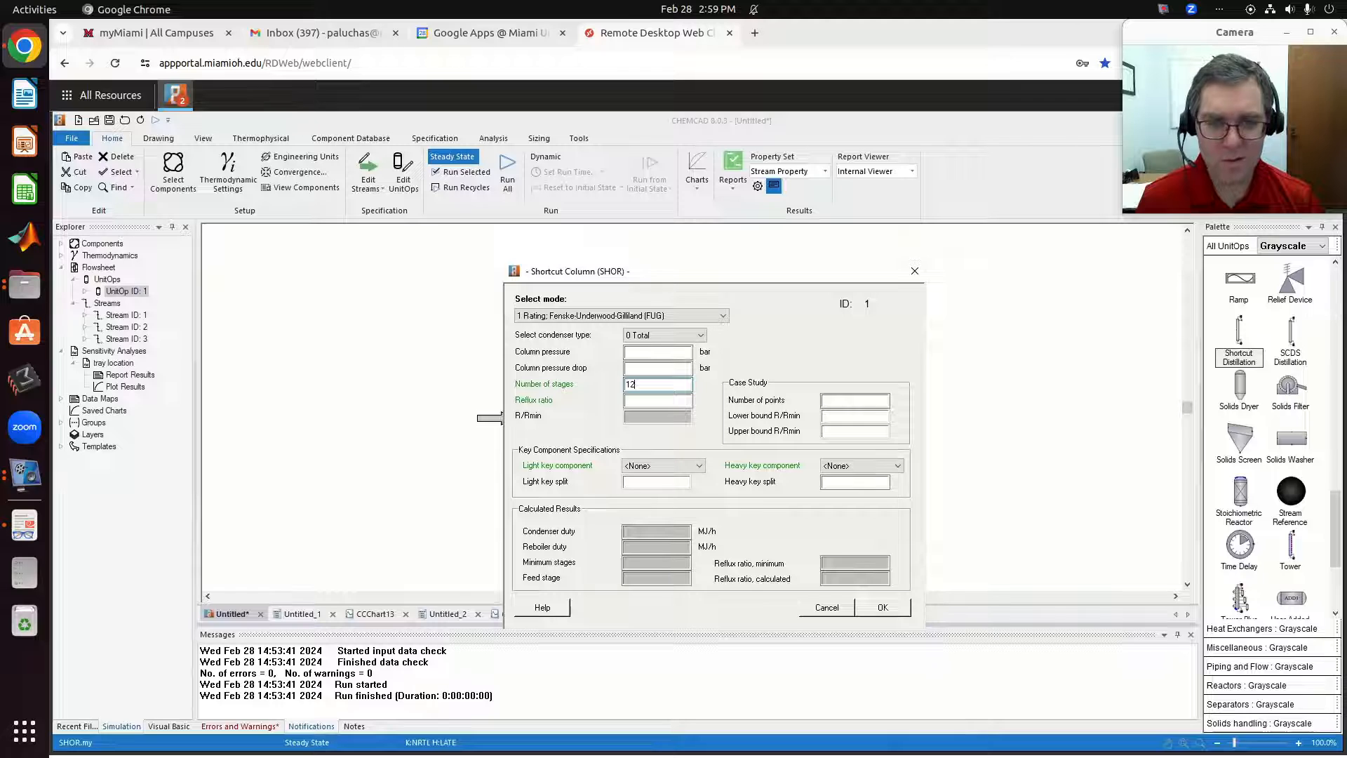
click(678, 400)
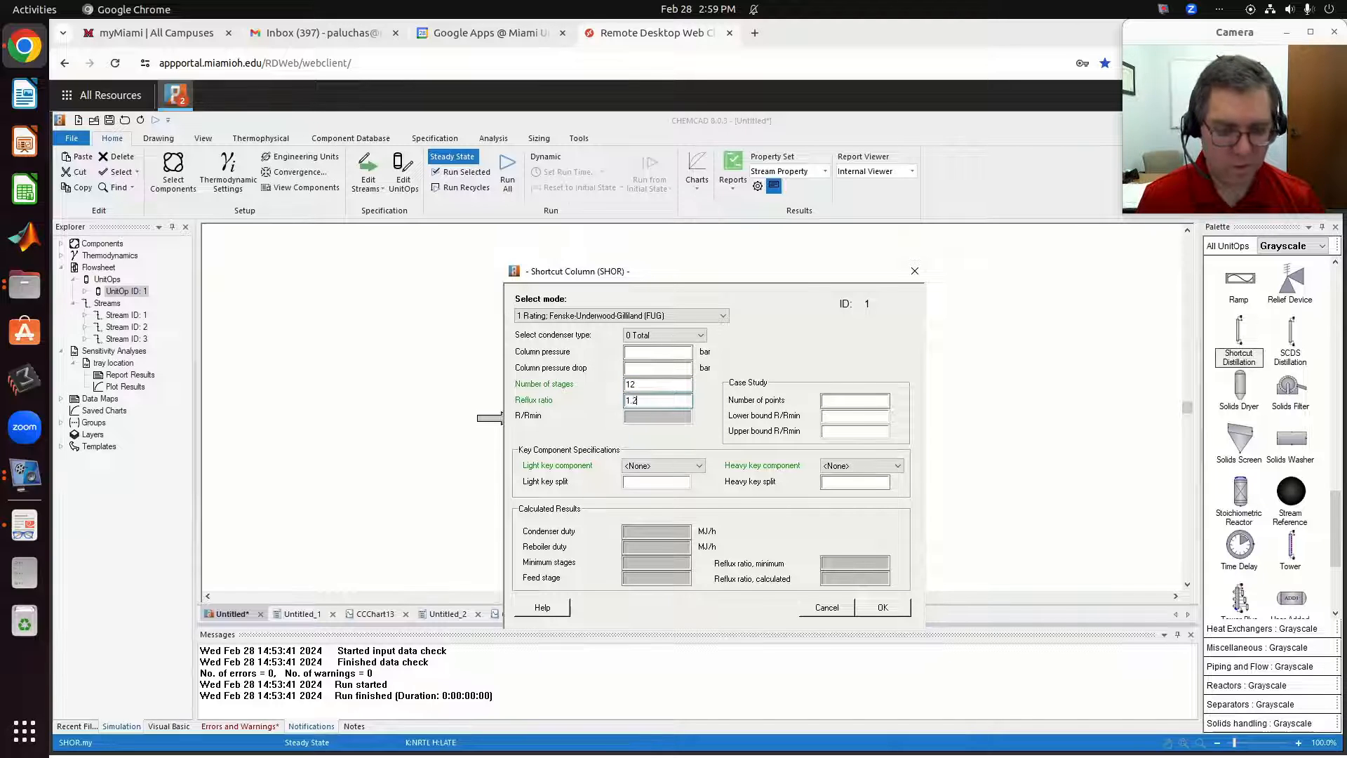
text(1.25)
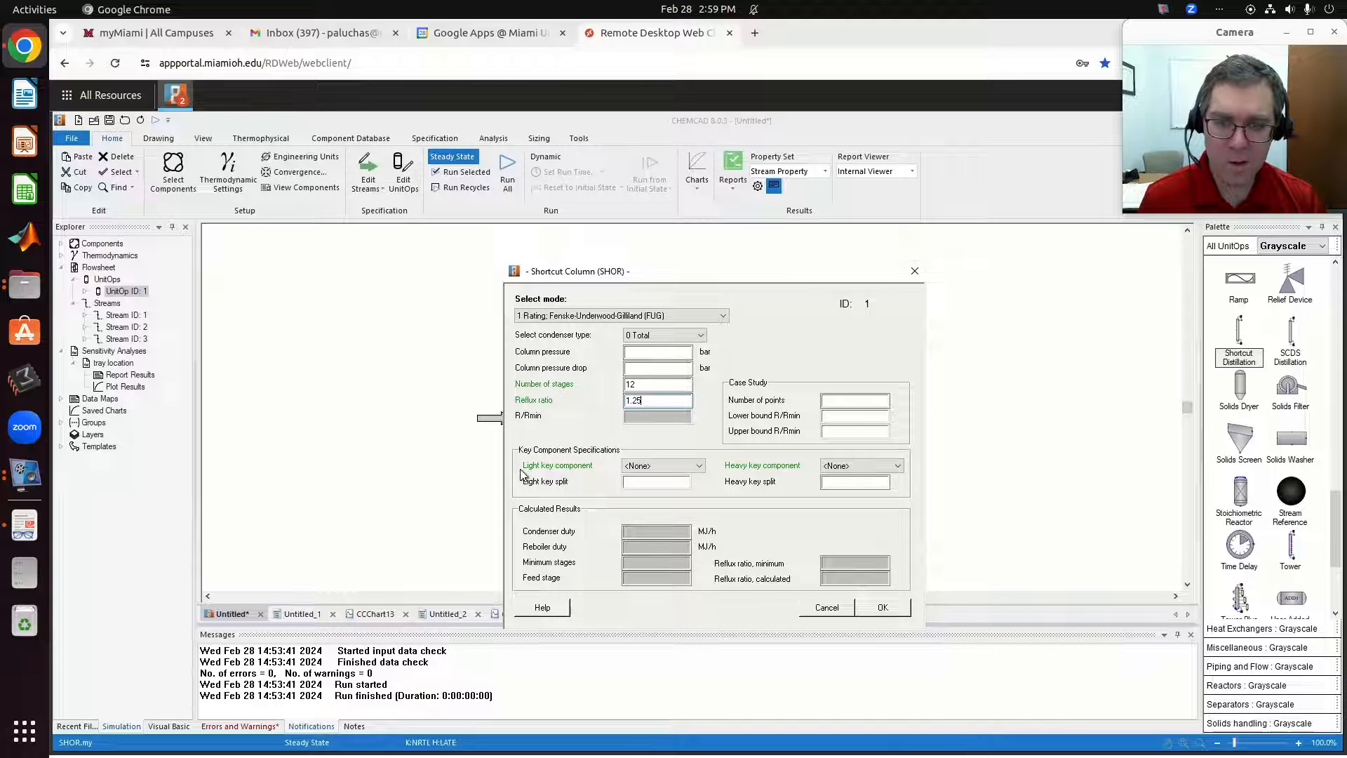
Choose 1 Methanol as the light key and 2 Water as the heavy key, and submit the column settings.
click(663, 465)
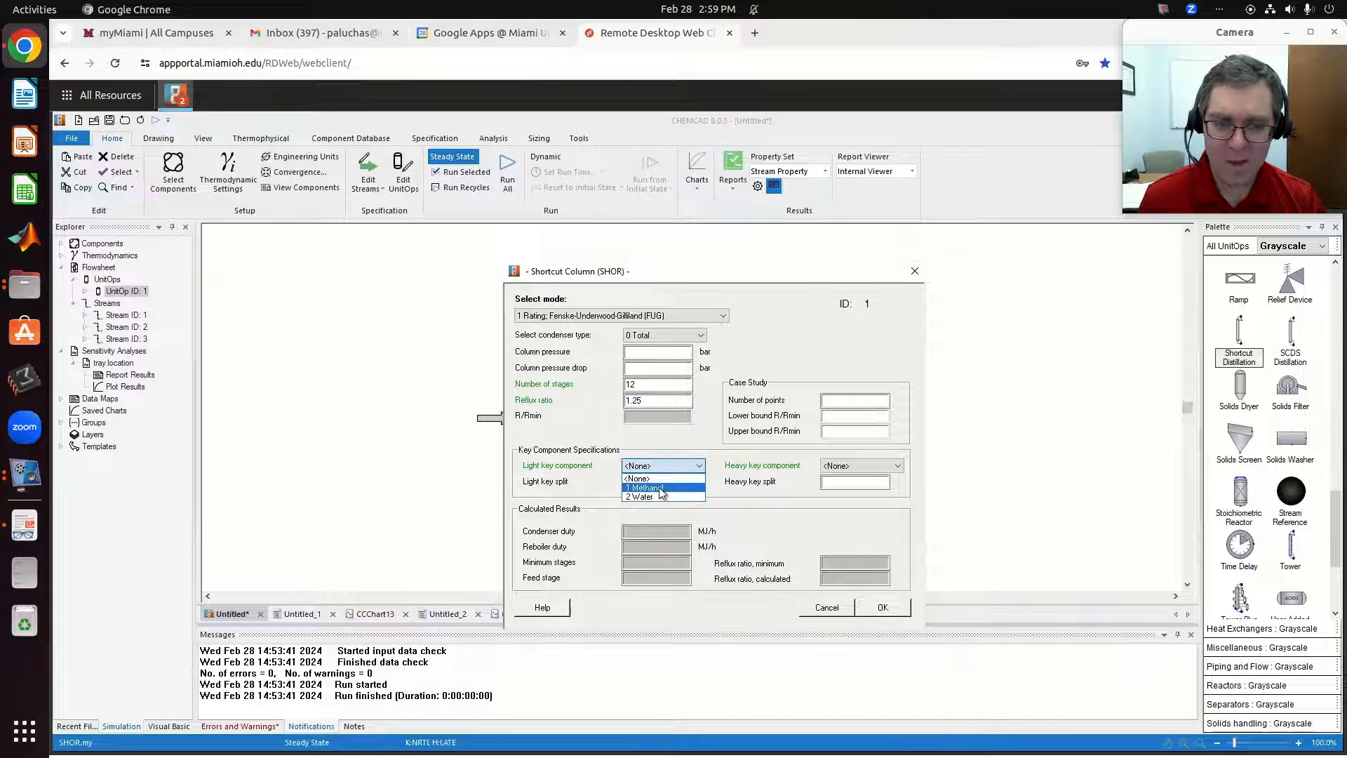
click(661, 489)
click(844, 466)
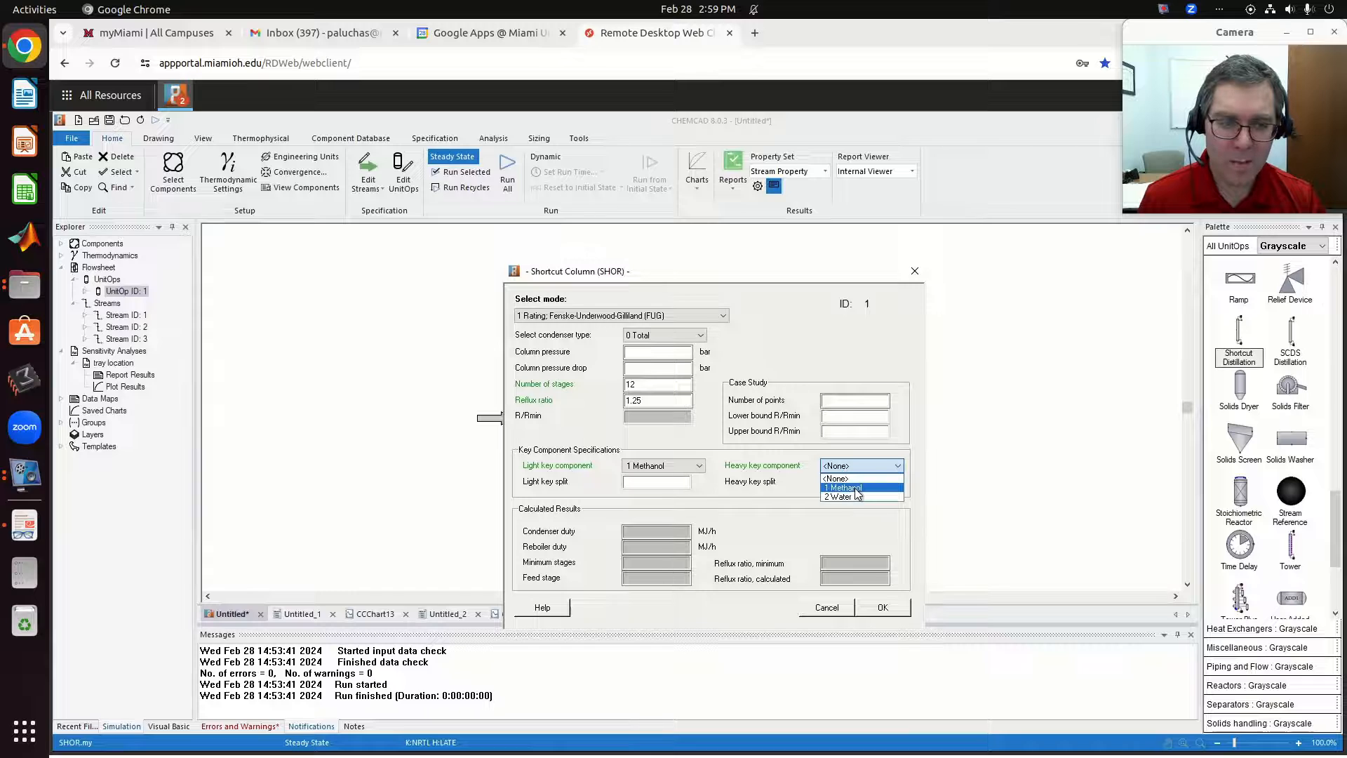
click(845, 497)
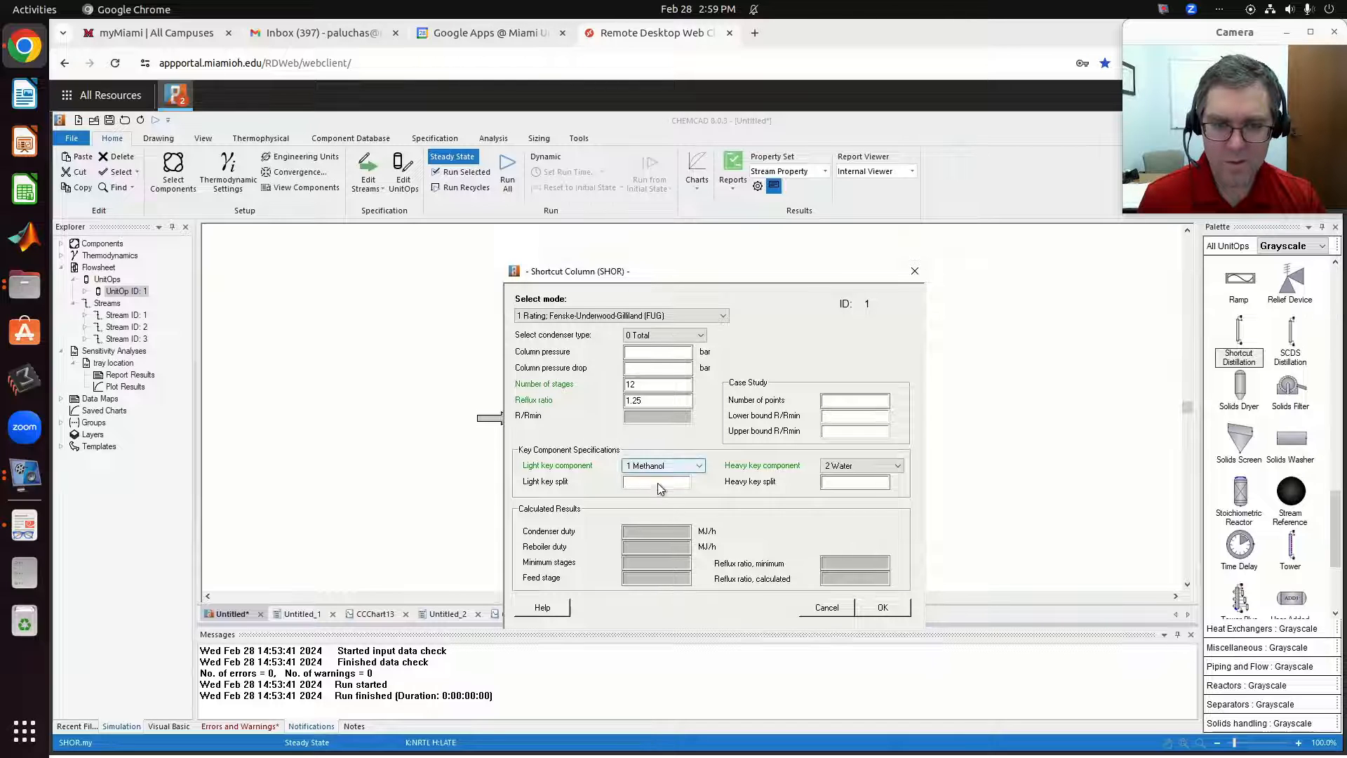
click(885, 612)
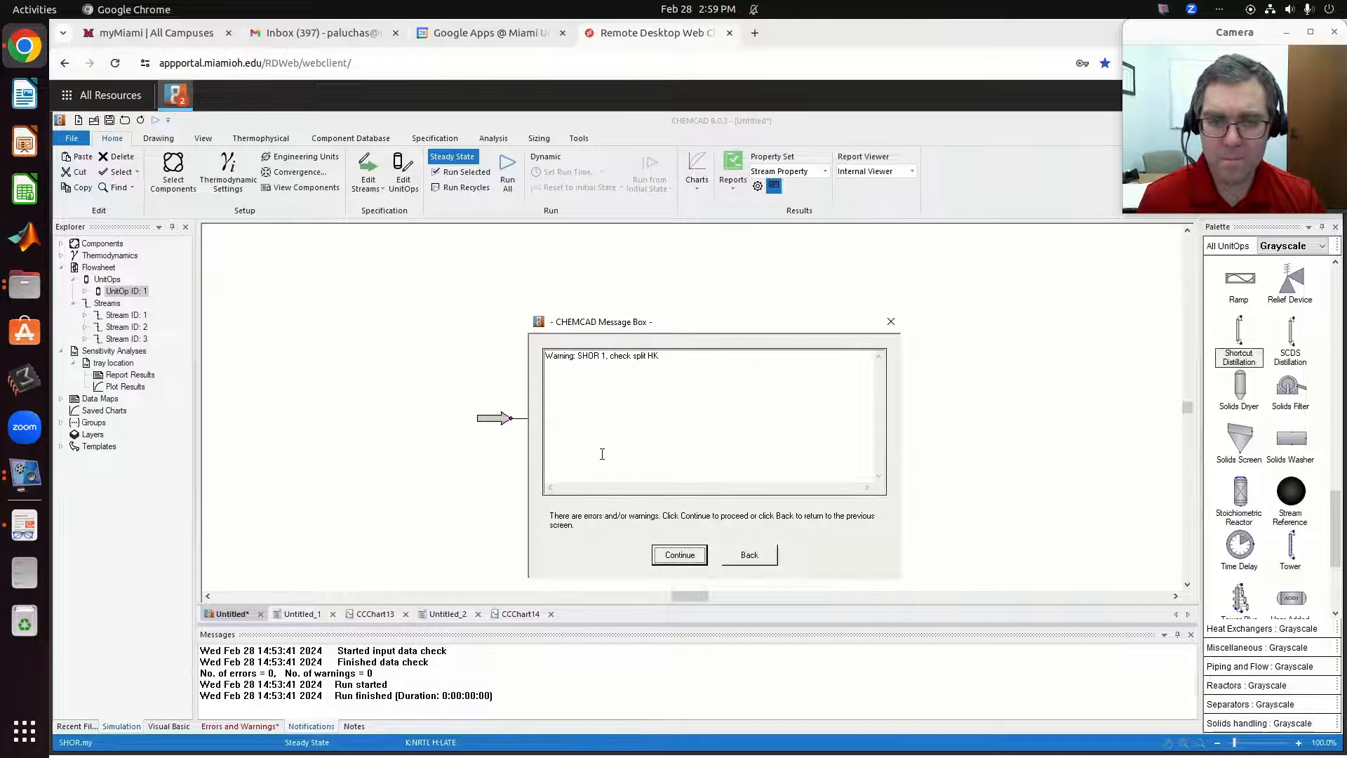
click(677, 555)
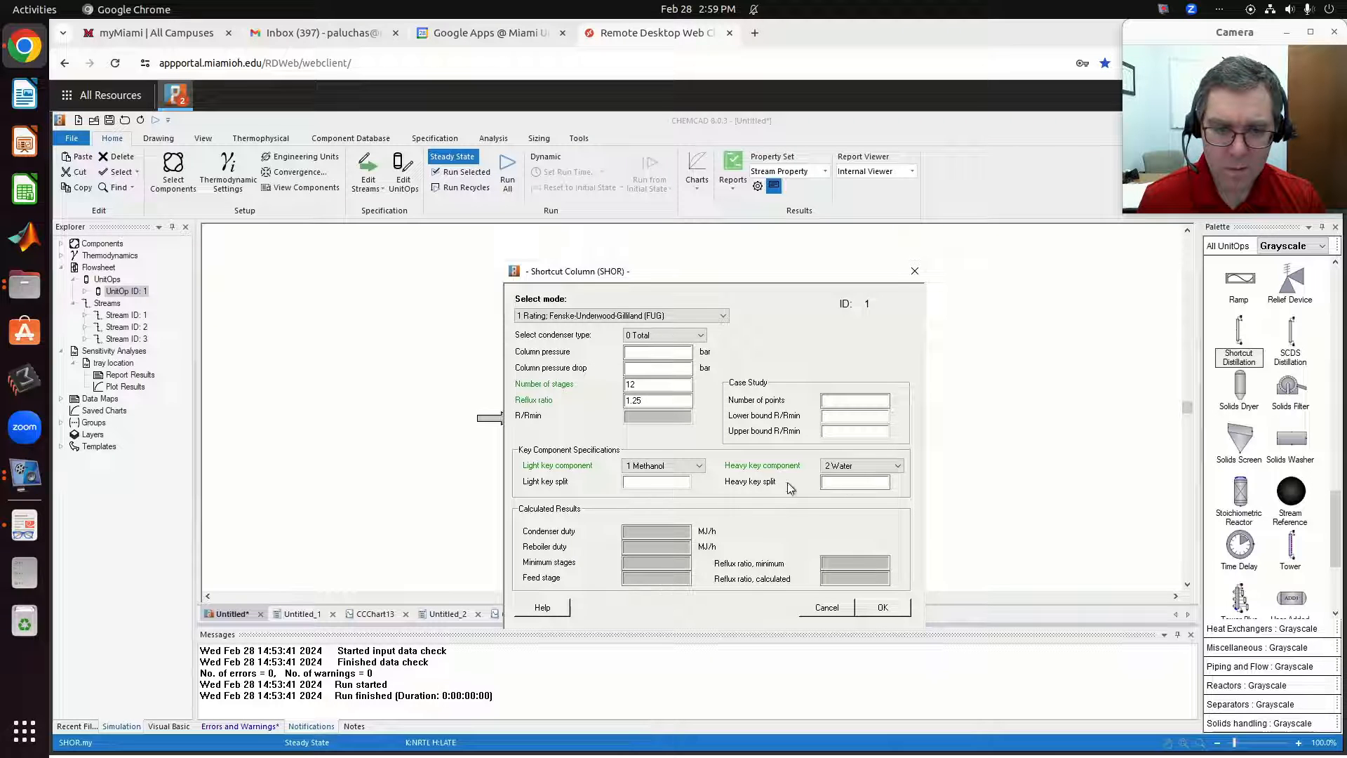
Set the shortcut column's heavy key split to 0.01, accept the settings and run the column.
click(848, 484)
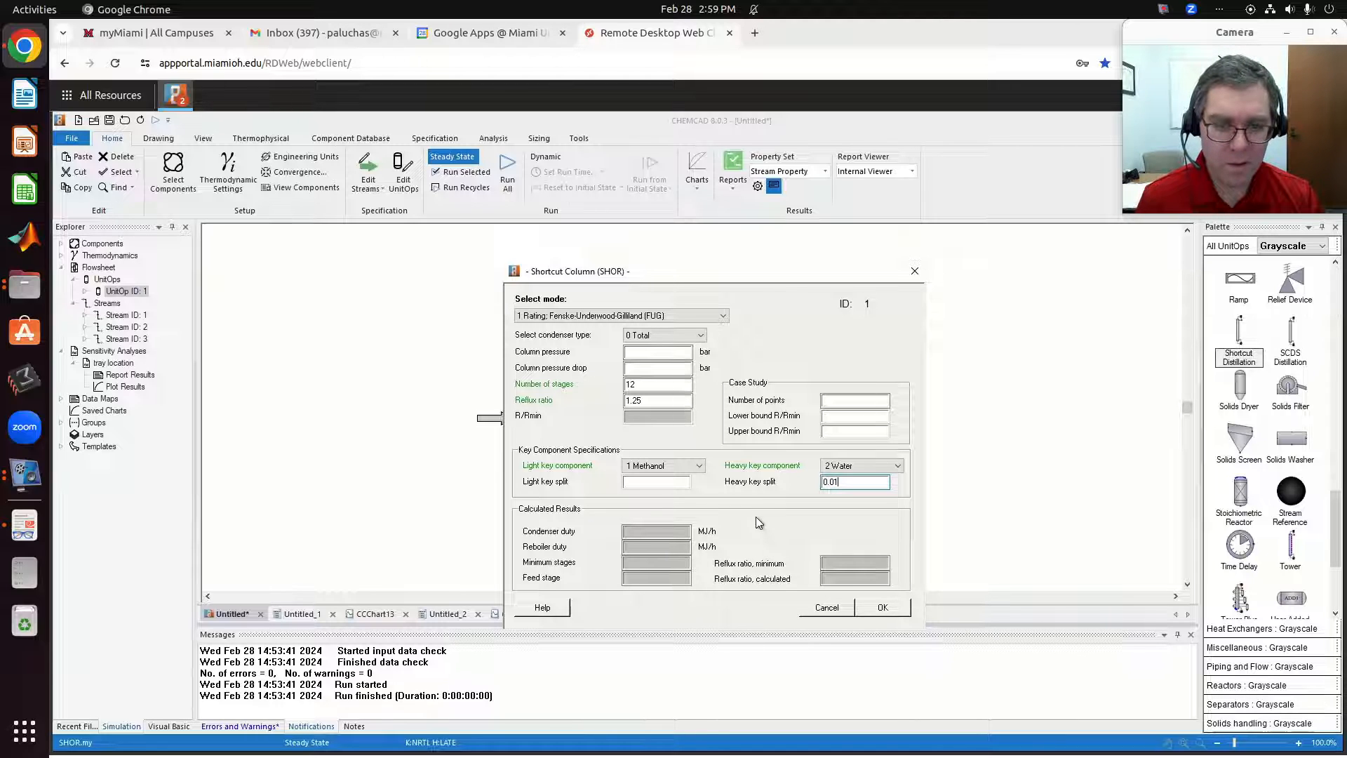
click(887, 610)
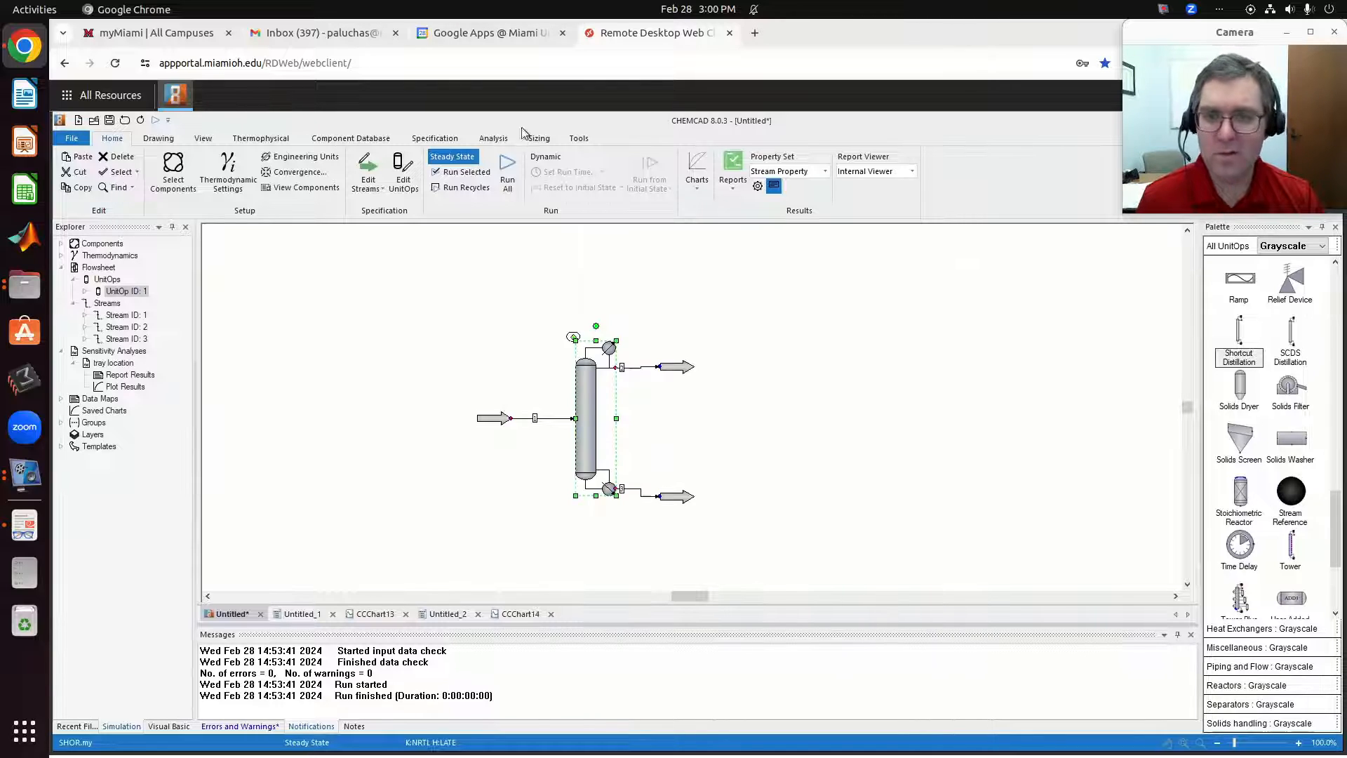
click(460, 173)
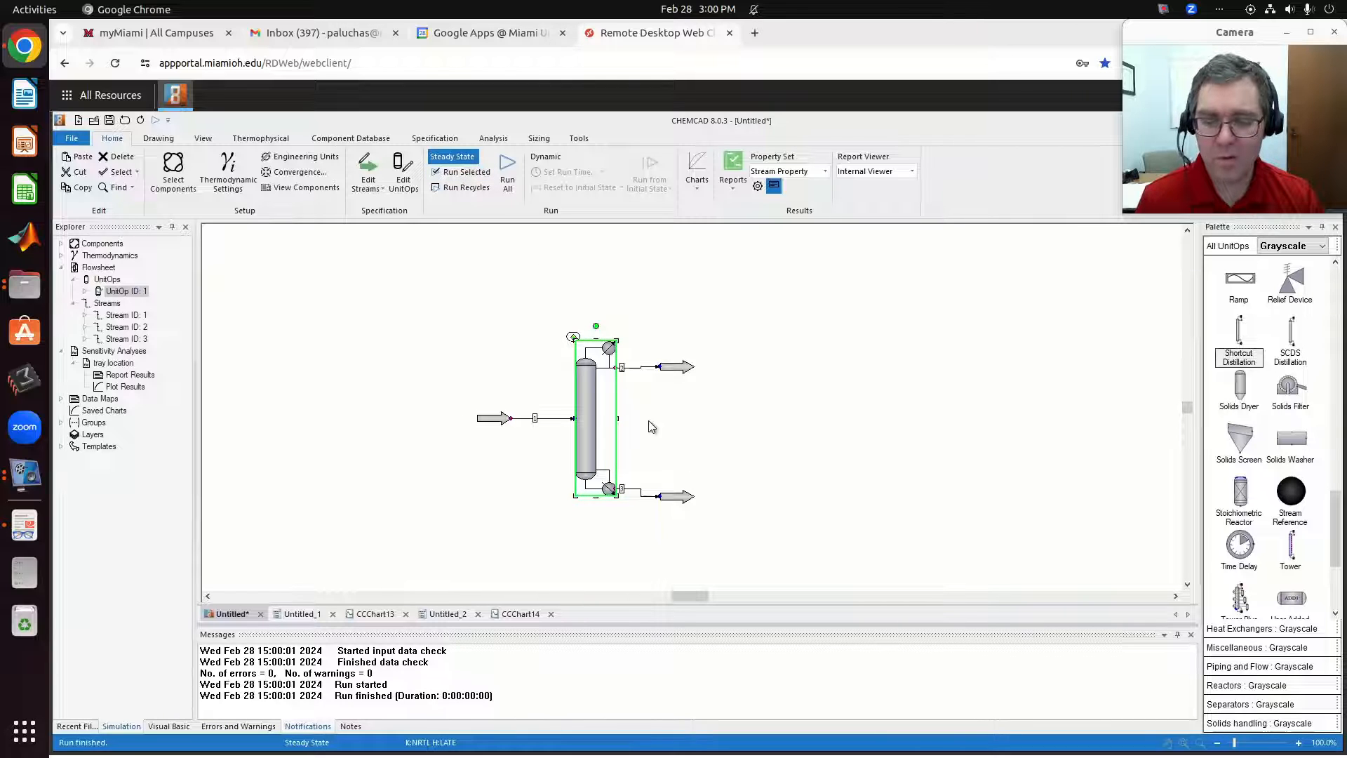
click(682, 394)
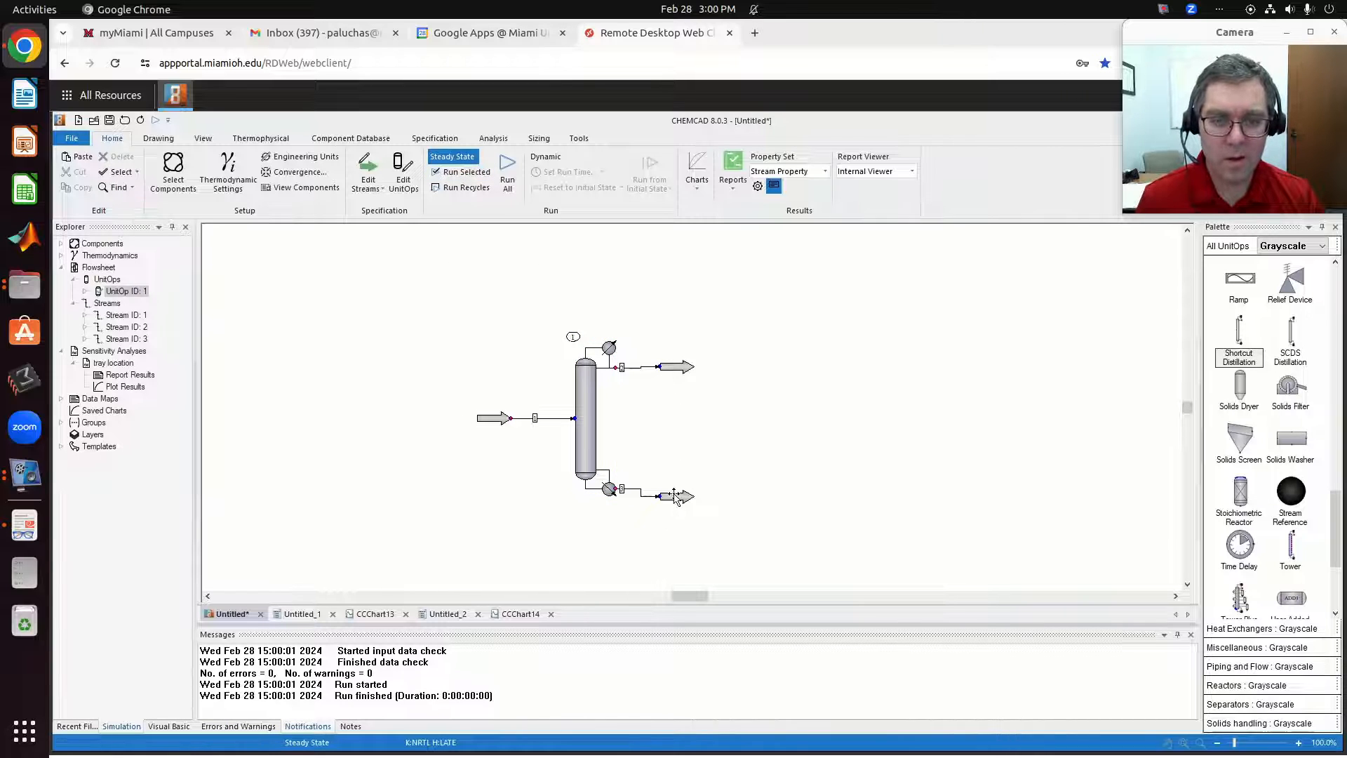
Review the conditions and compositions of the bottoms, distillate and feed streams, cancelling each without changes.
double_click(675, 496)
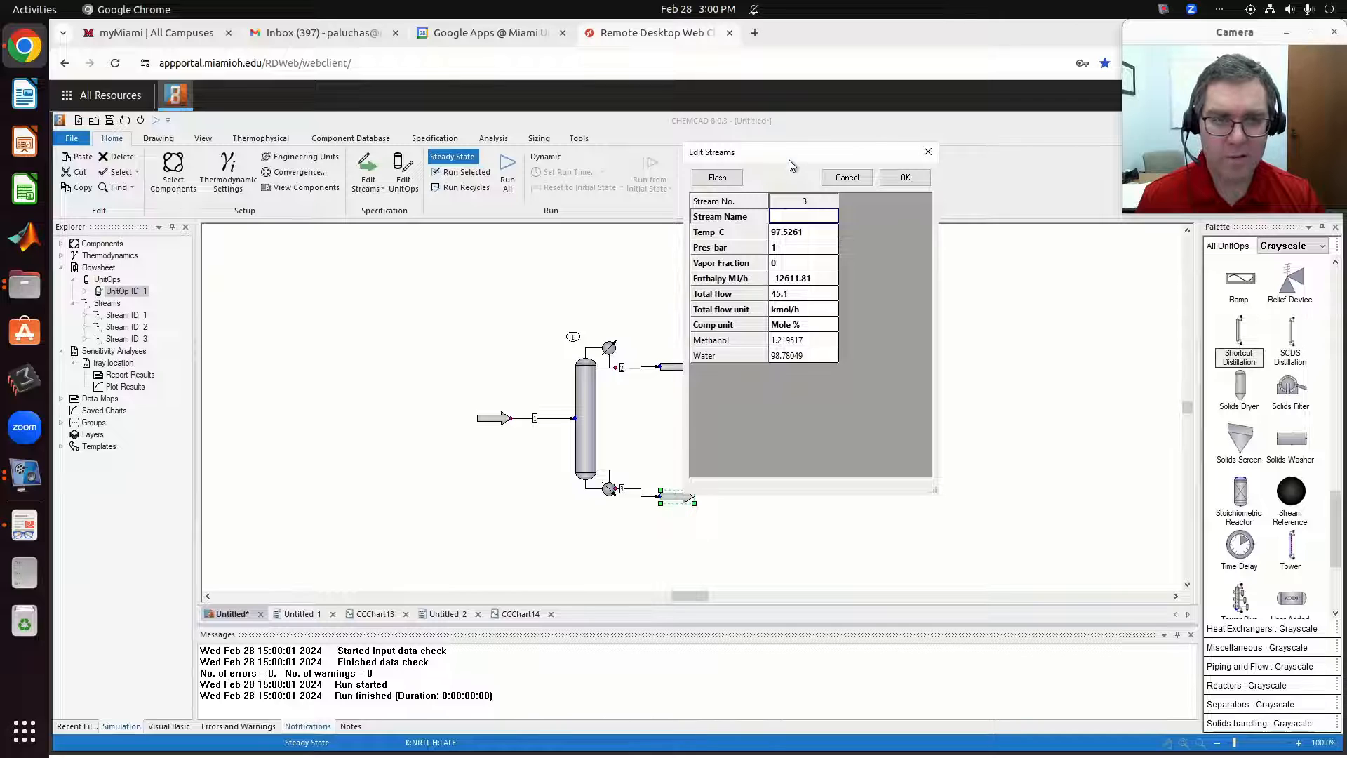
drag(789, 159, 905, 219)
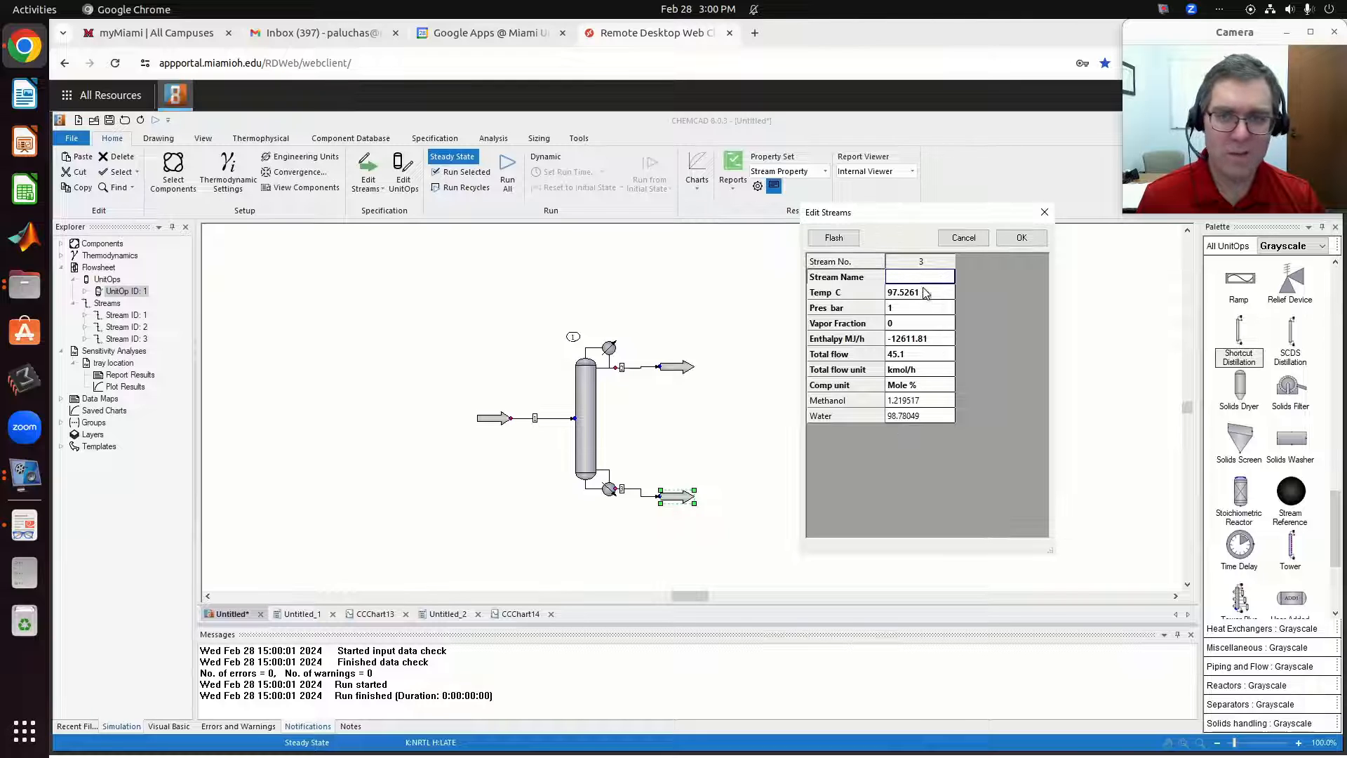
click(962, 238)
double_click(678, 366)
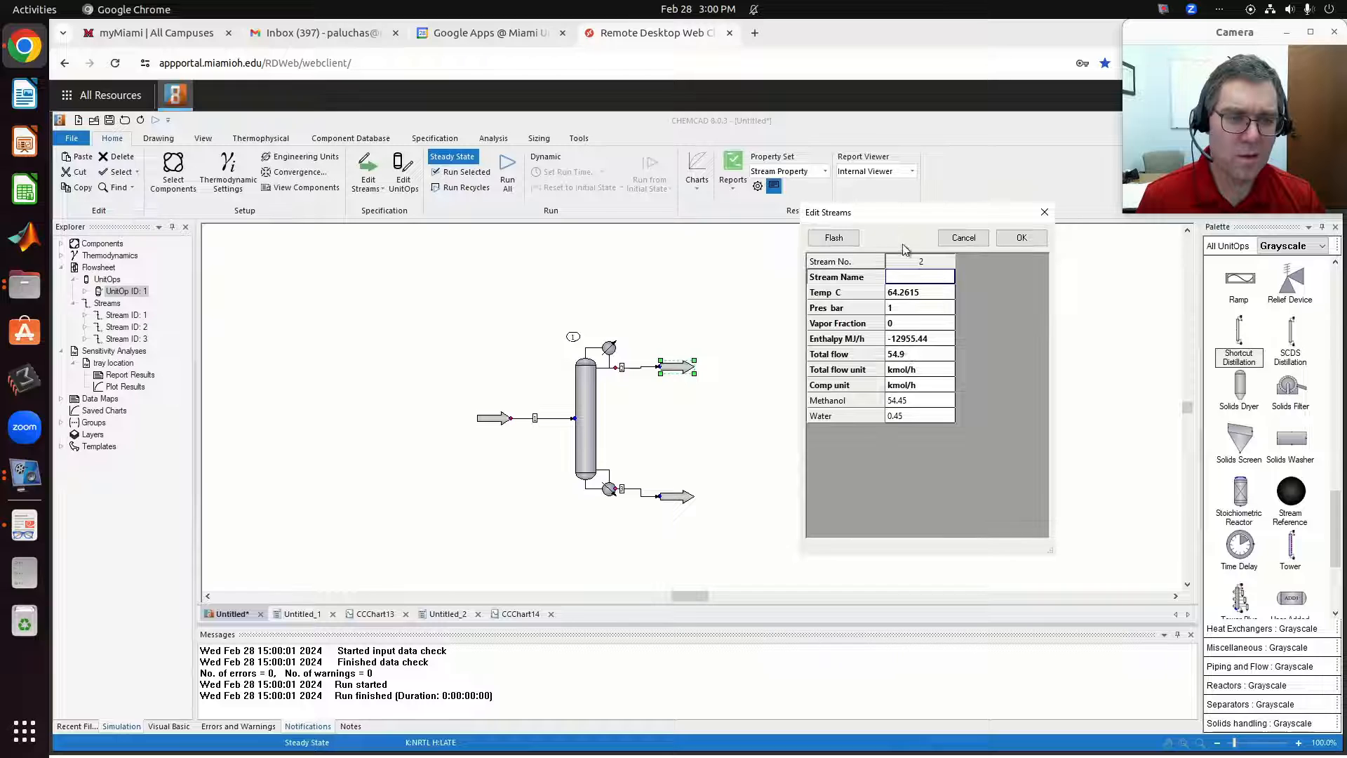
click(958, 246)
double_click(495, 421)
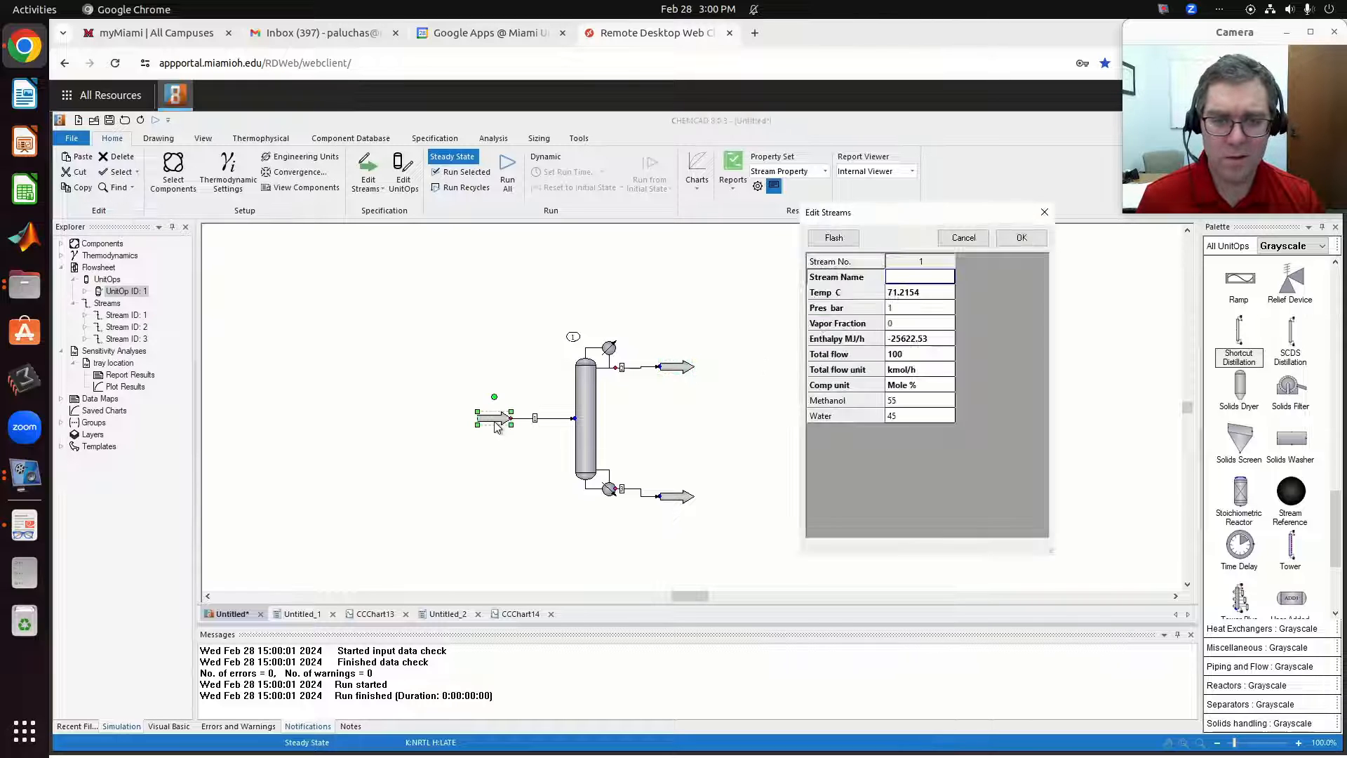
click(973, 238)
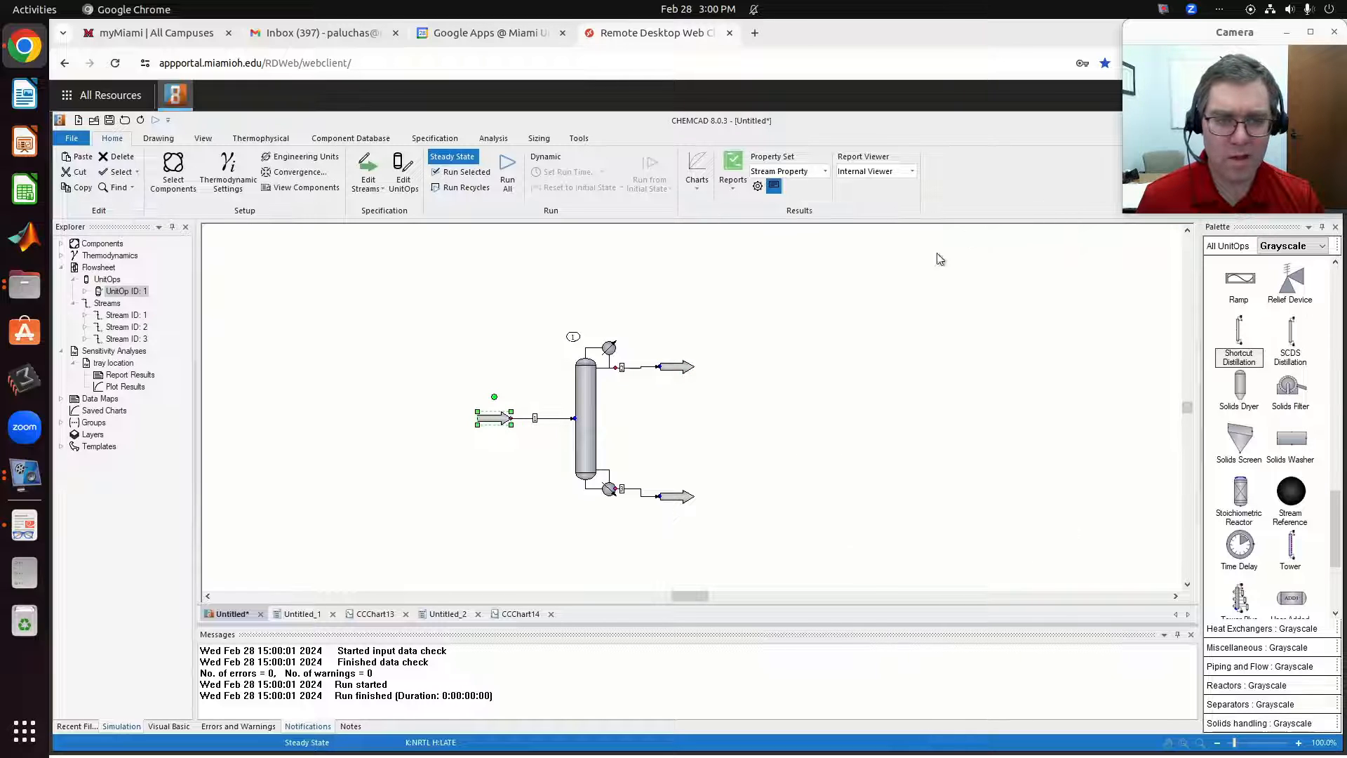
Set the distillate stream's composition unit to Mole % and accept the stream data.
double_click(679, 367)
click(937, 385)
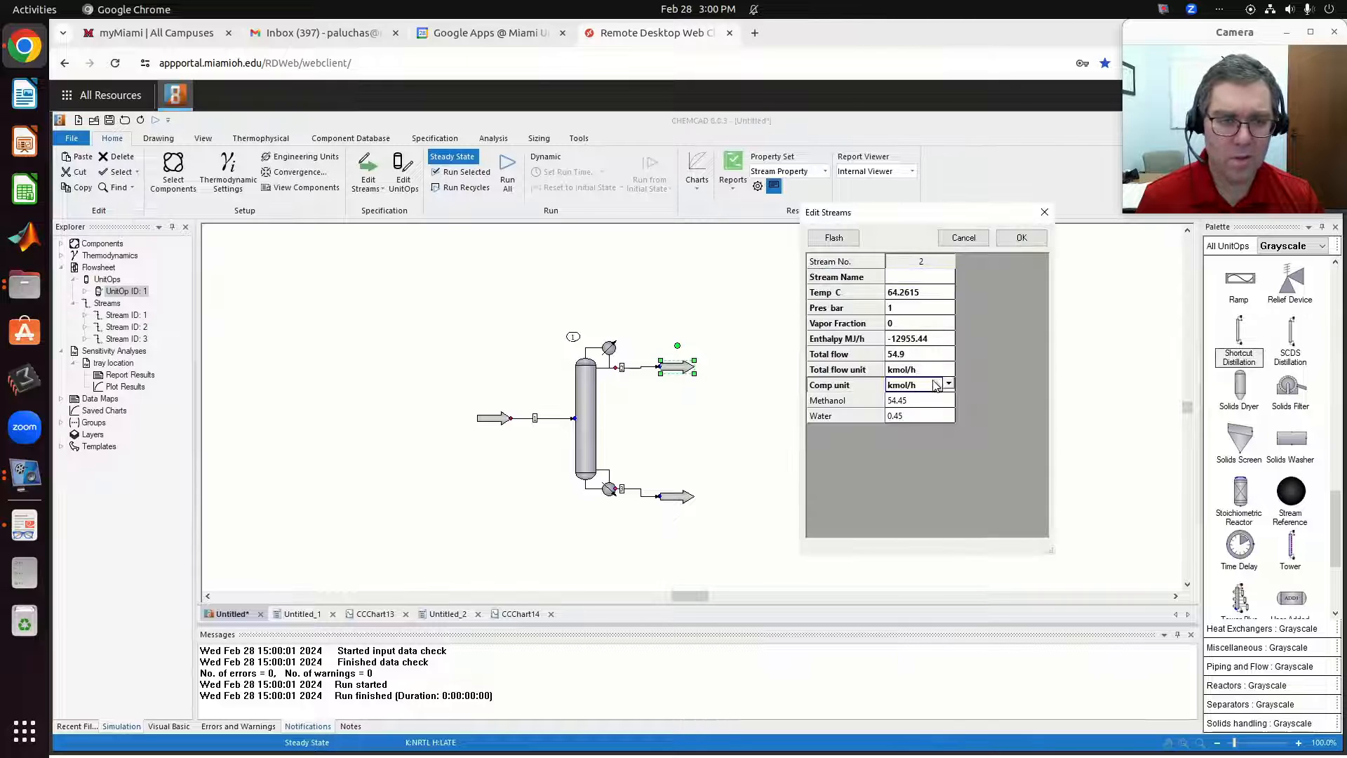
click(950, 386)
click(942, 372)
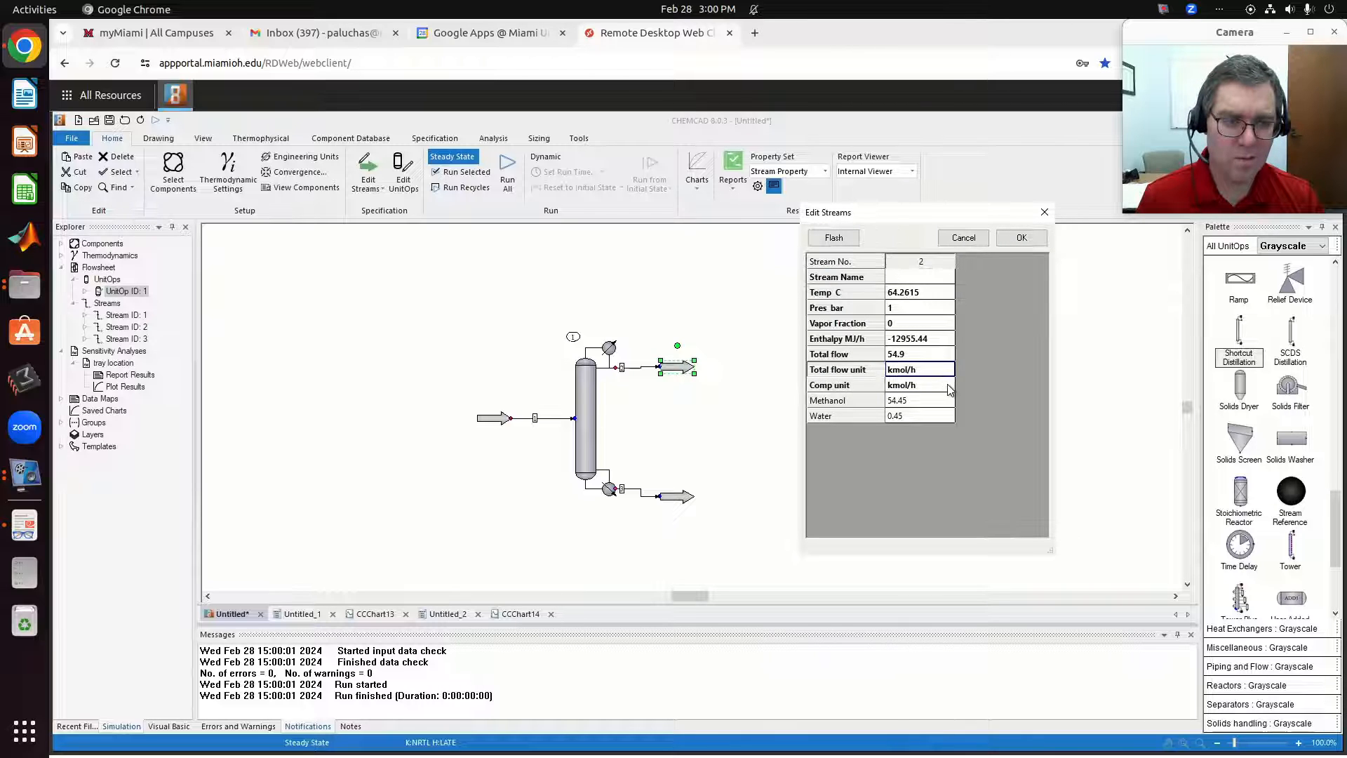
click(941, 386)
click(948, 386)
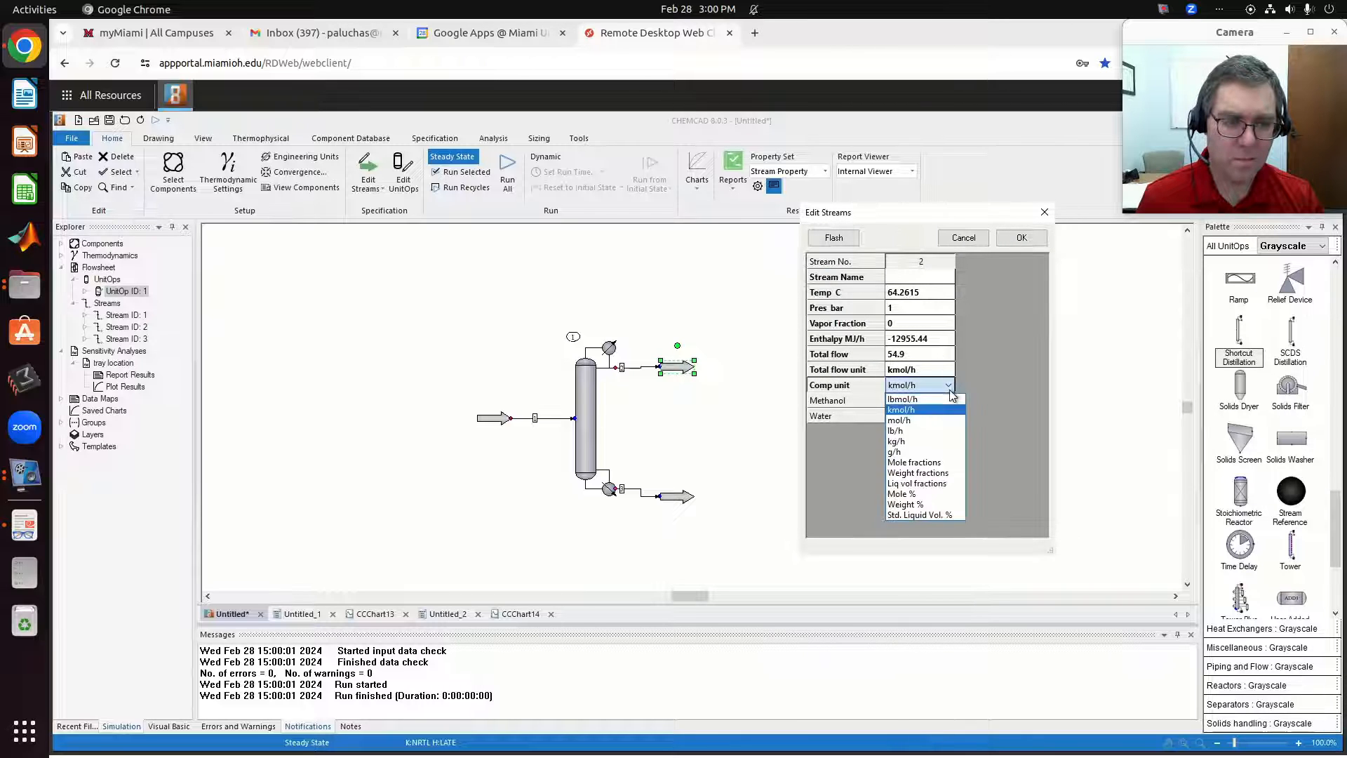
click(940, 494)
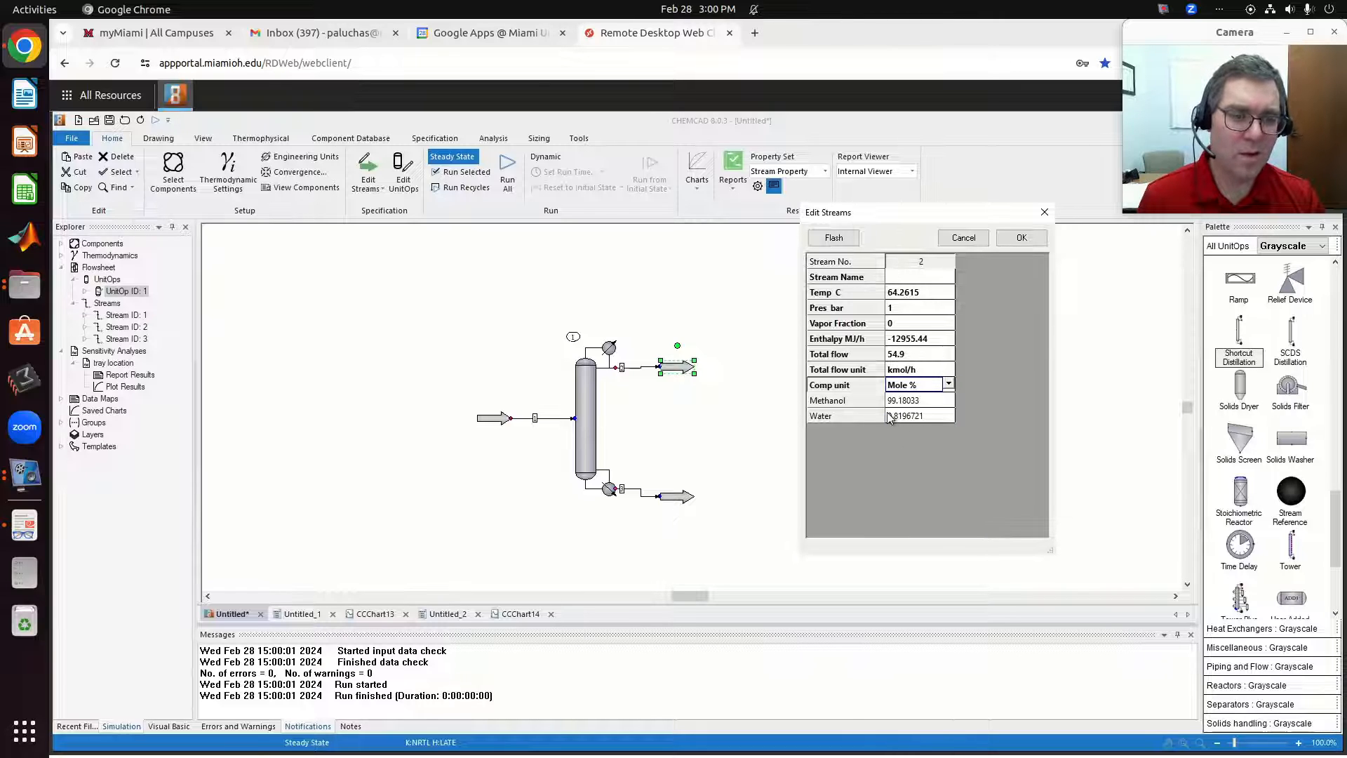
click(1022, 238)
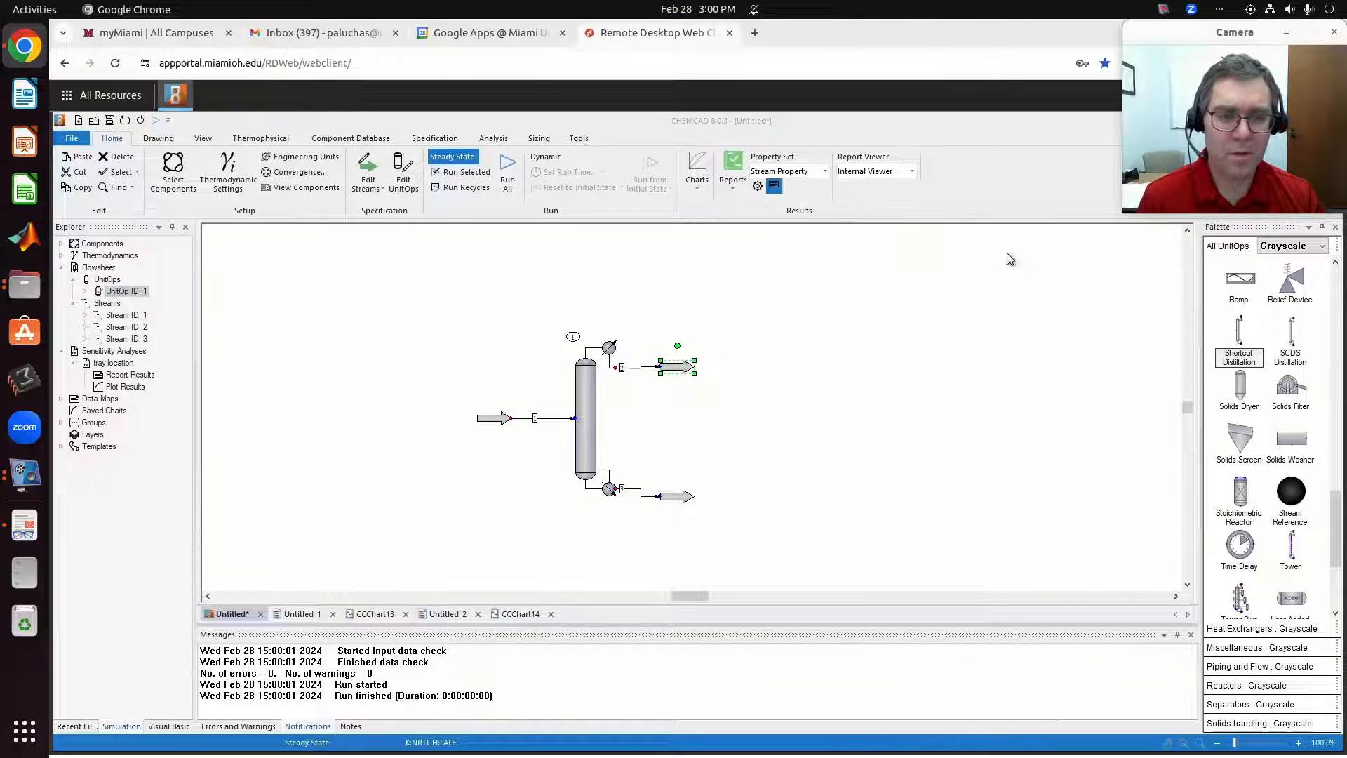
Inspect the shortcut column's key splits and calculated results, leaving its settings as they are.
click(581, 435)
double_click(582, 435)
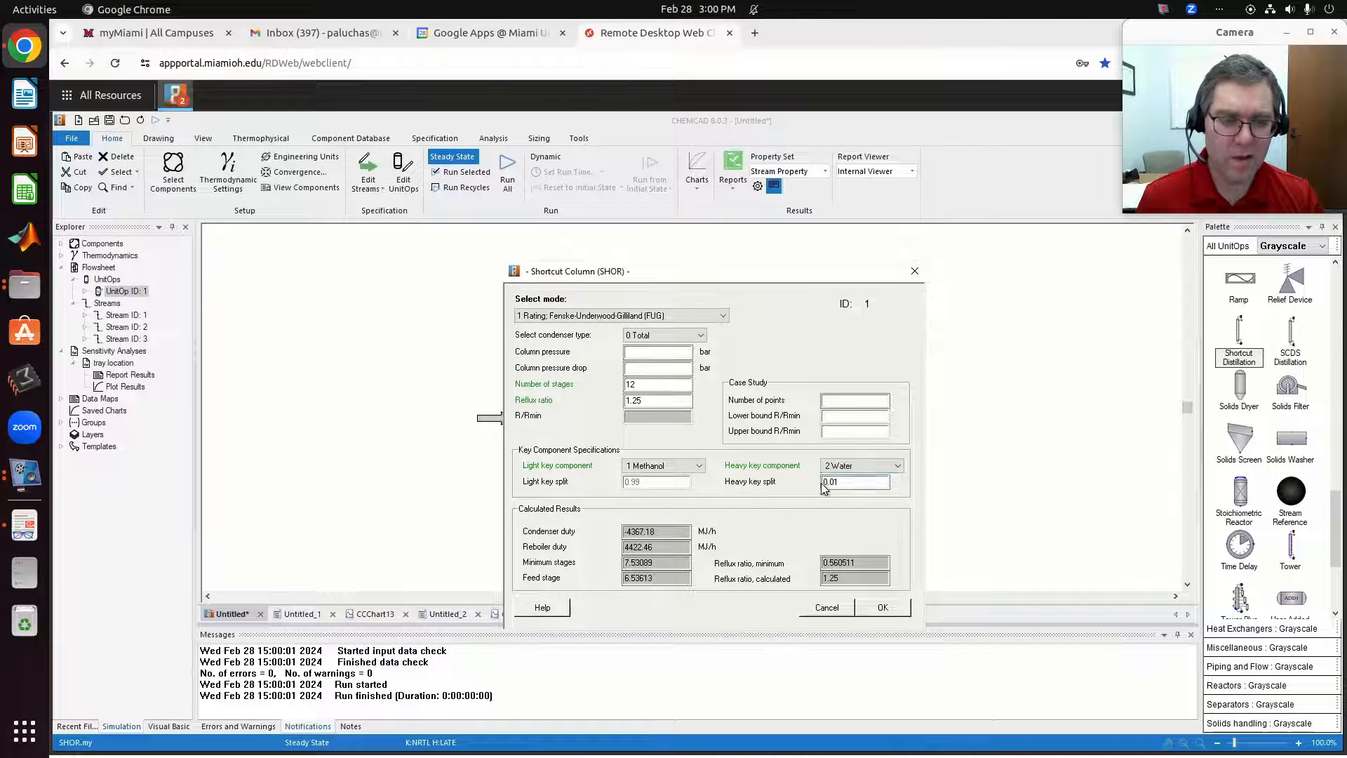
click(825, 606)
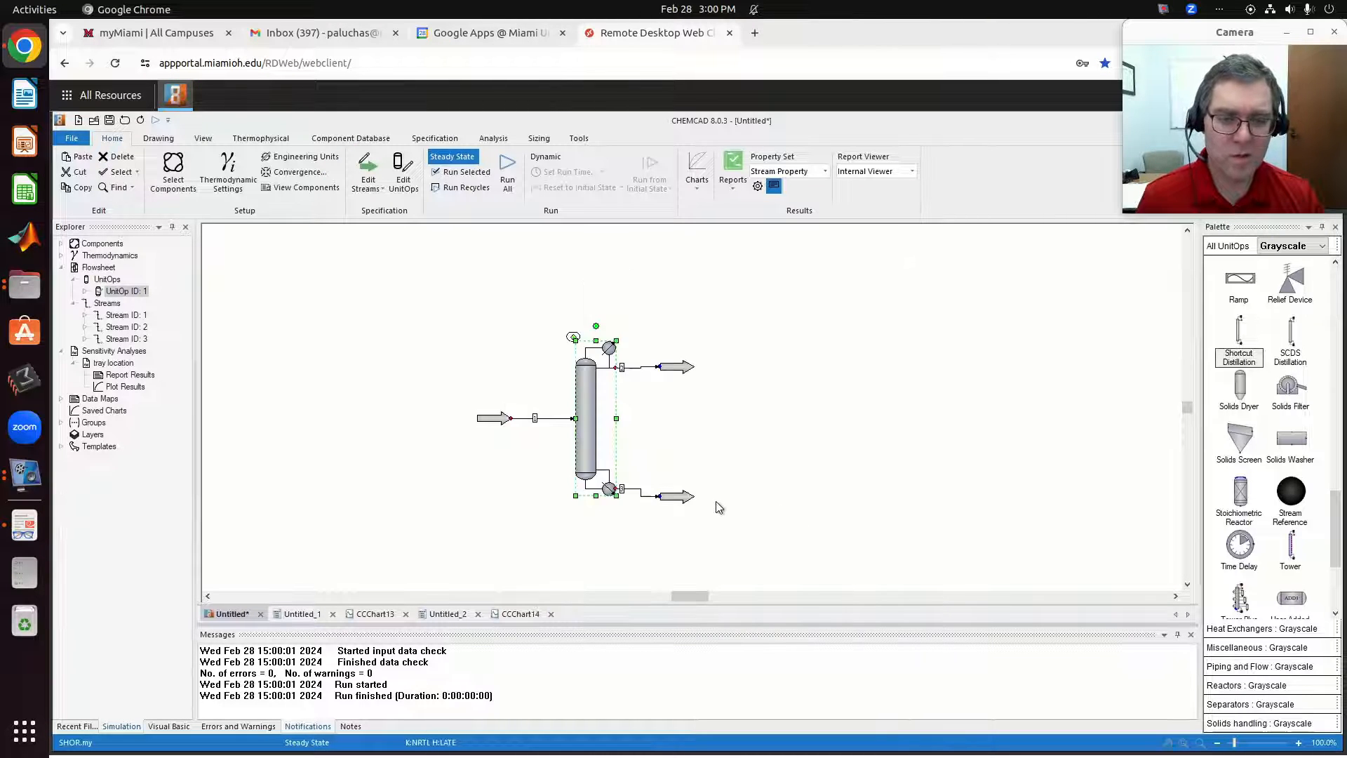
Examine the bottoms stream's composition in mole fractions and in Mole %, discarding any edits.
click(690, 500)
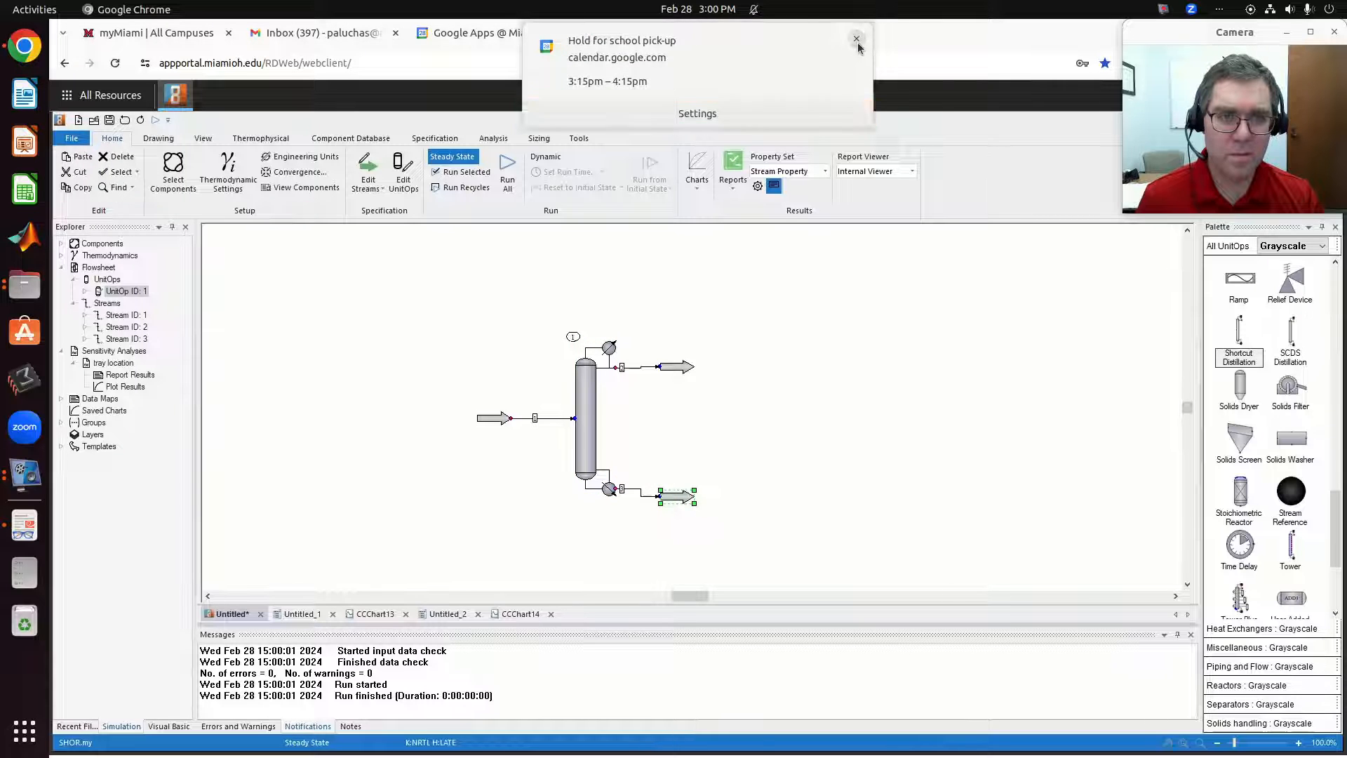
click(856, 39)
double_click(684, 497)
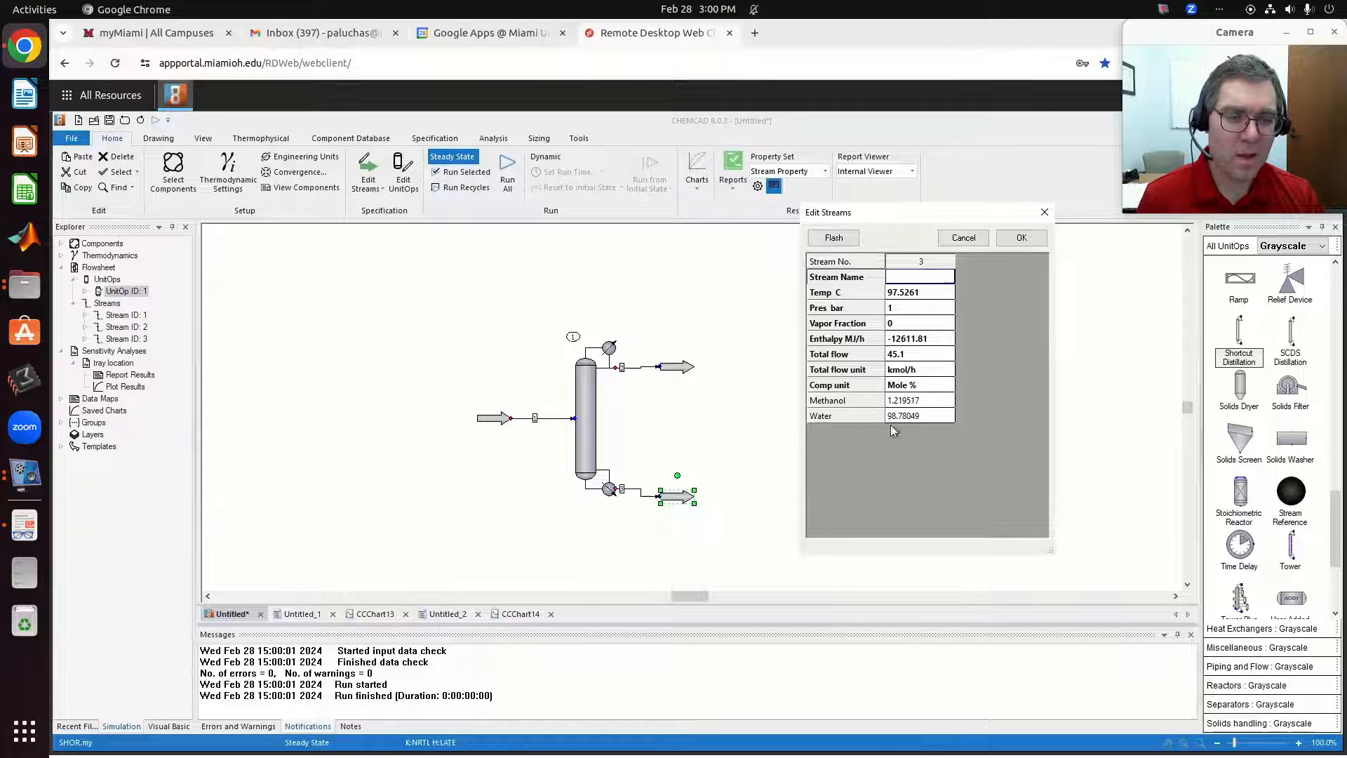
click(919, 385)
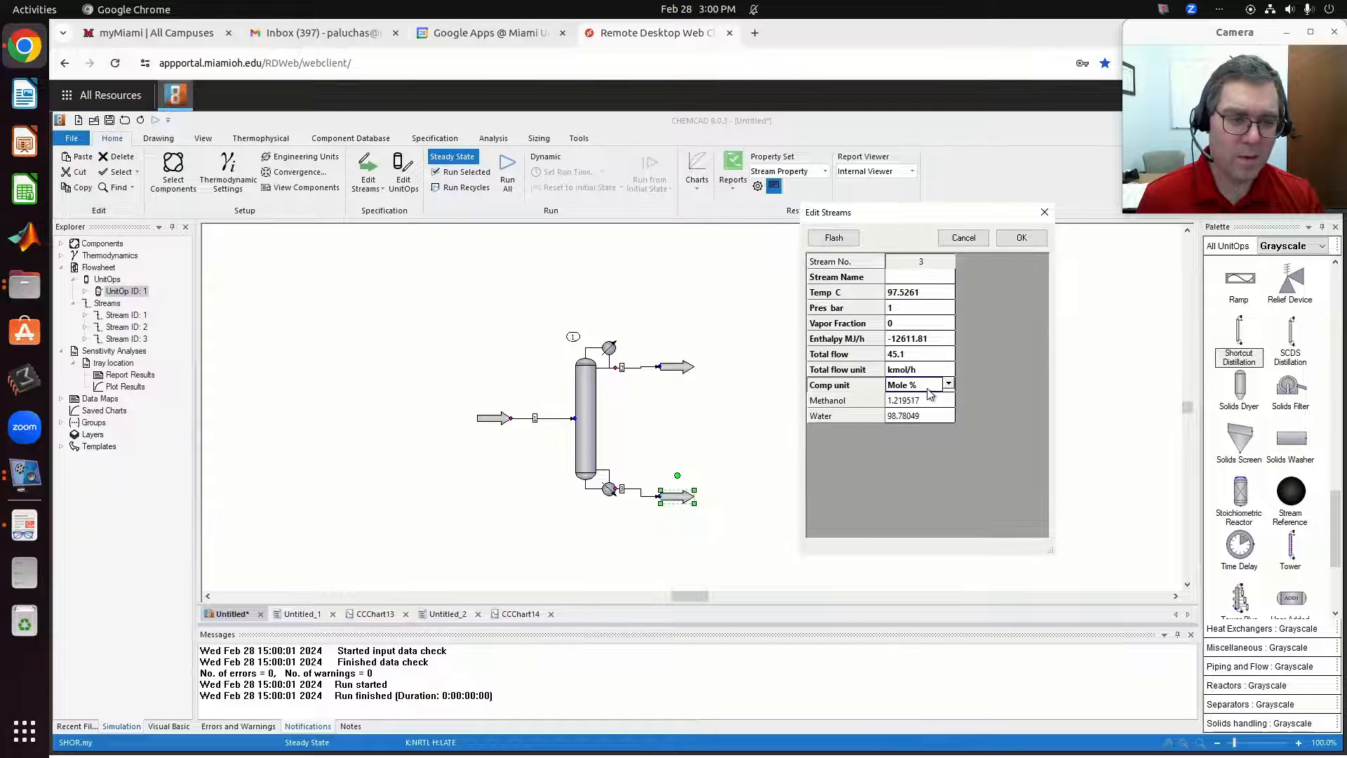
click(948, 385)
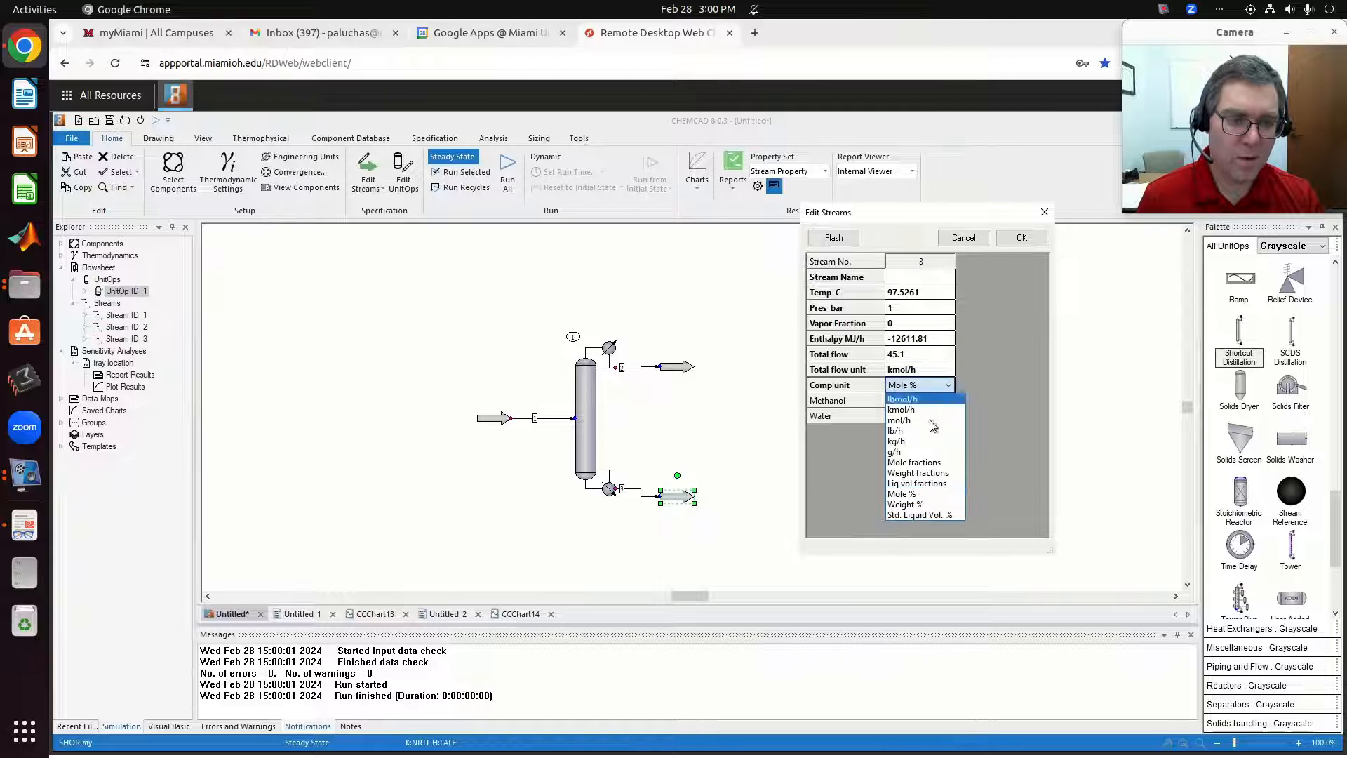
click(914, 462)
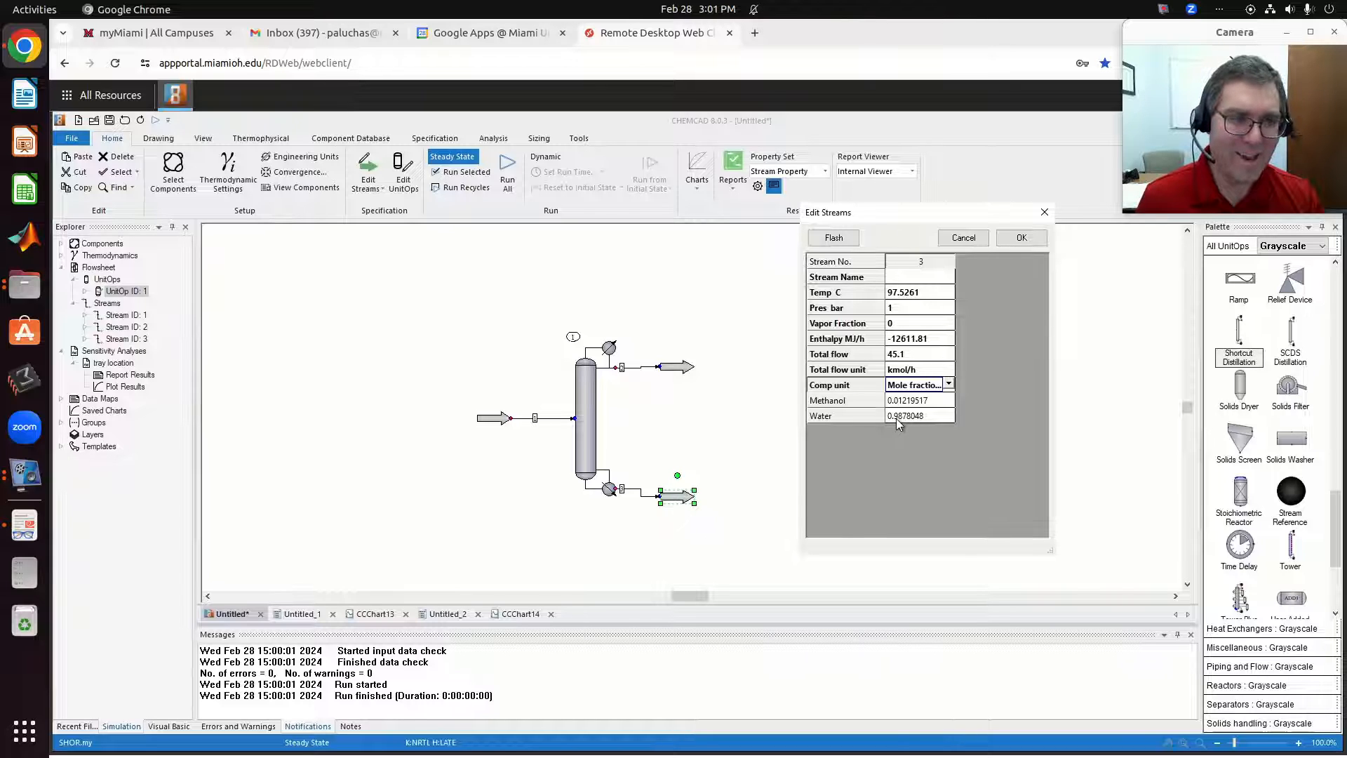
click(949, 386)
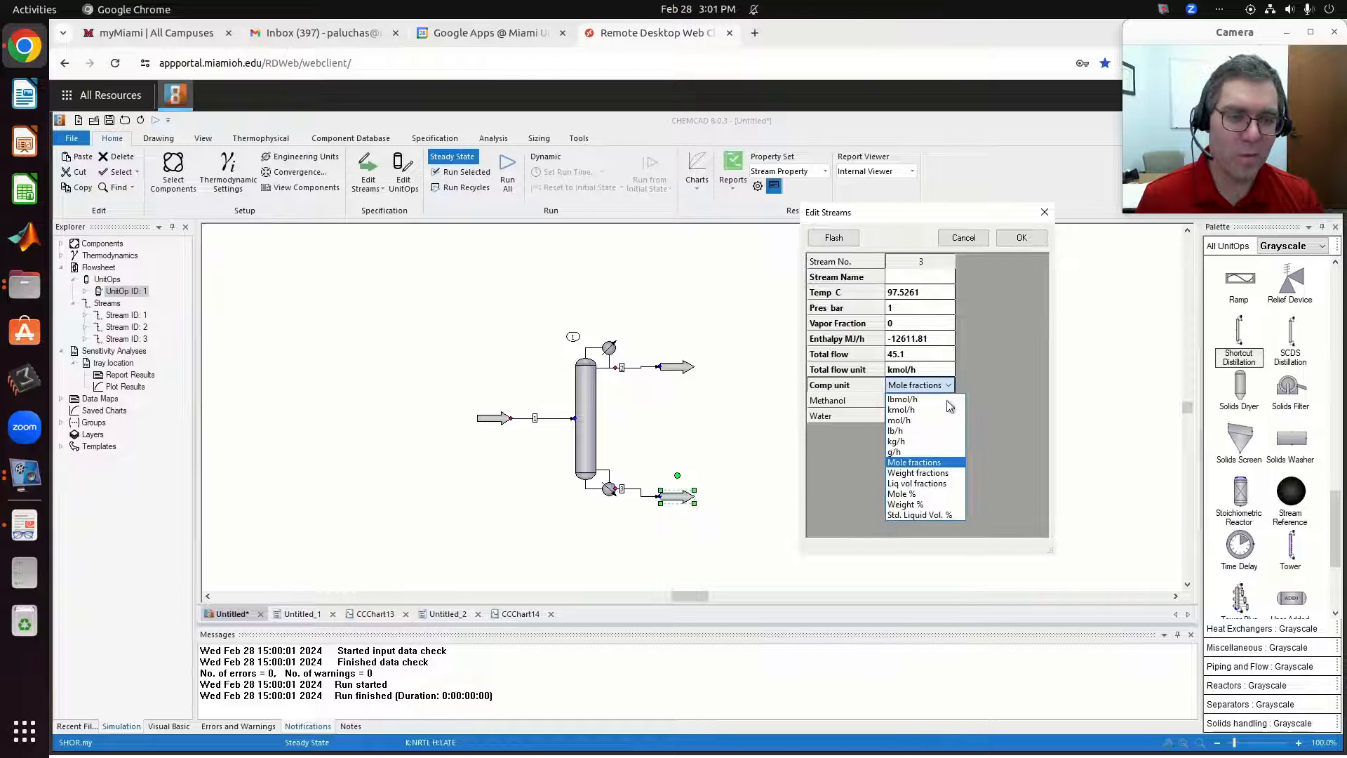
click(929, 494)
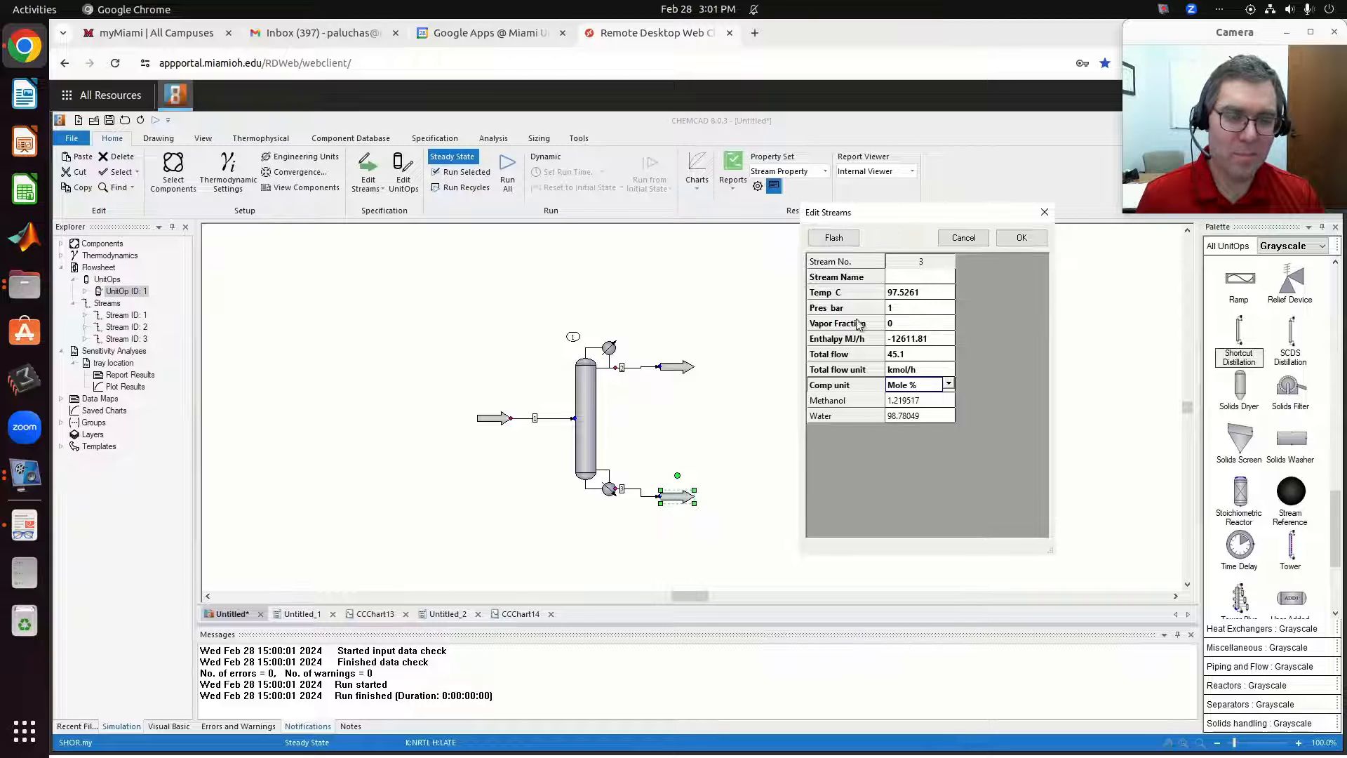
click(963, 238)
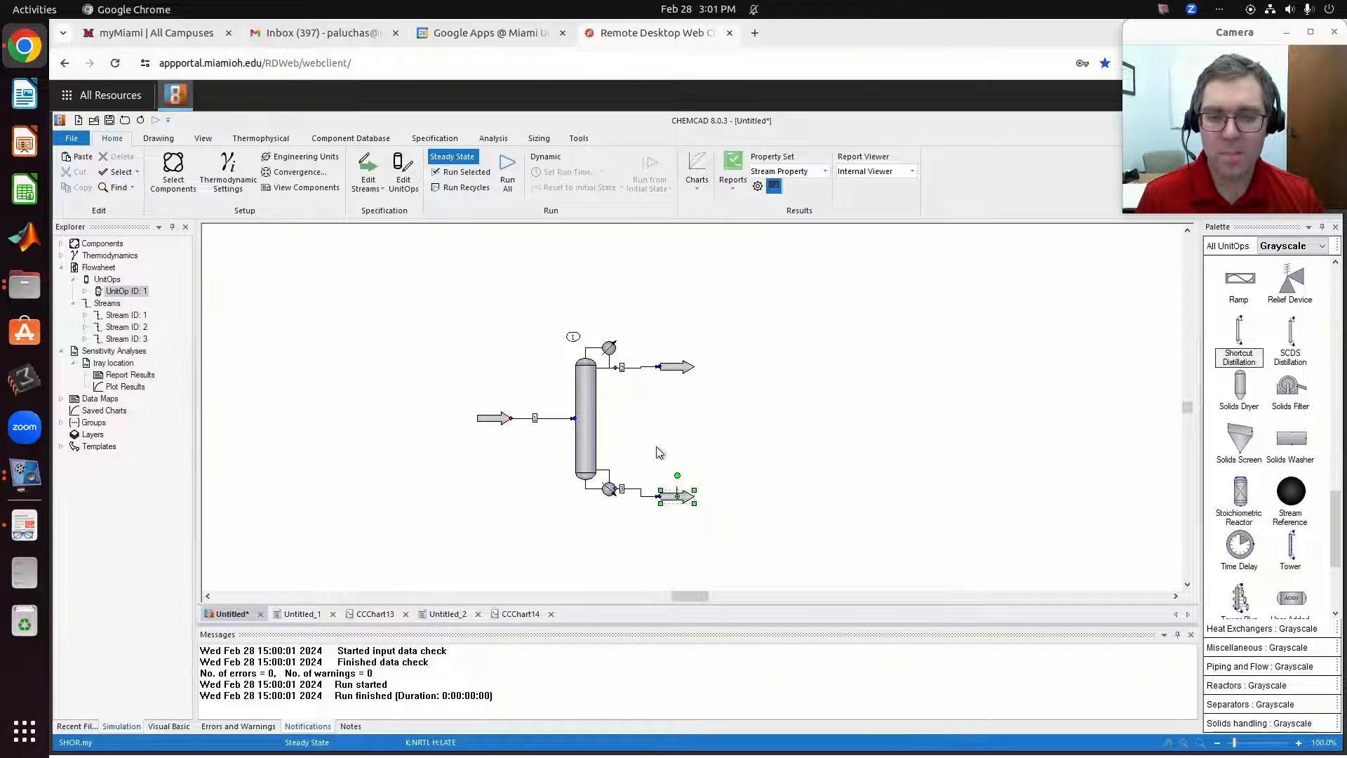
Examine the shortcut column's calculated minimum stages and feed stage and its available modes, keeping the rating mode.
click(584, 418)
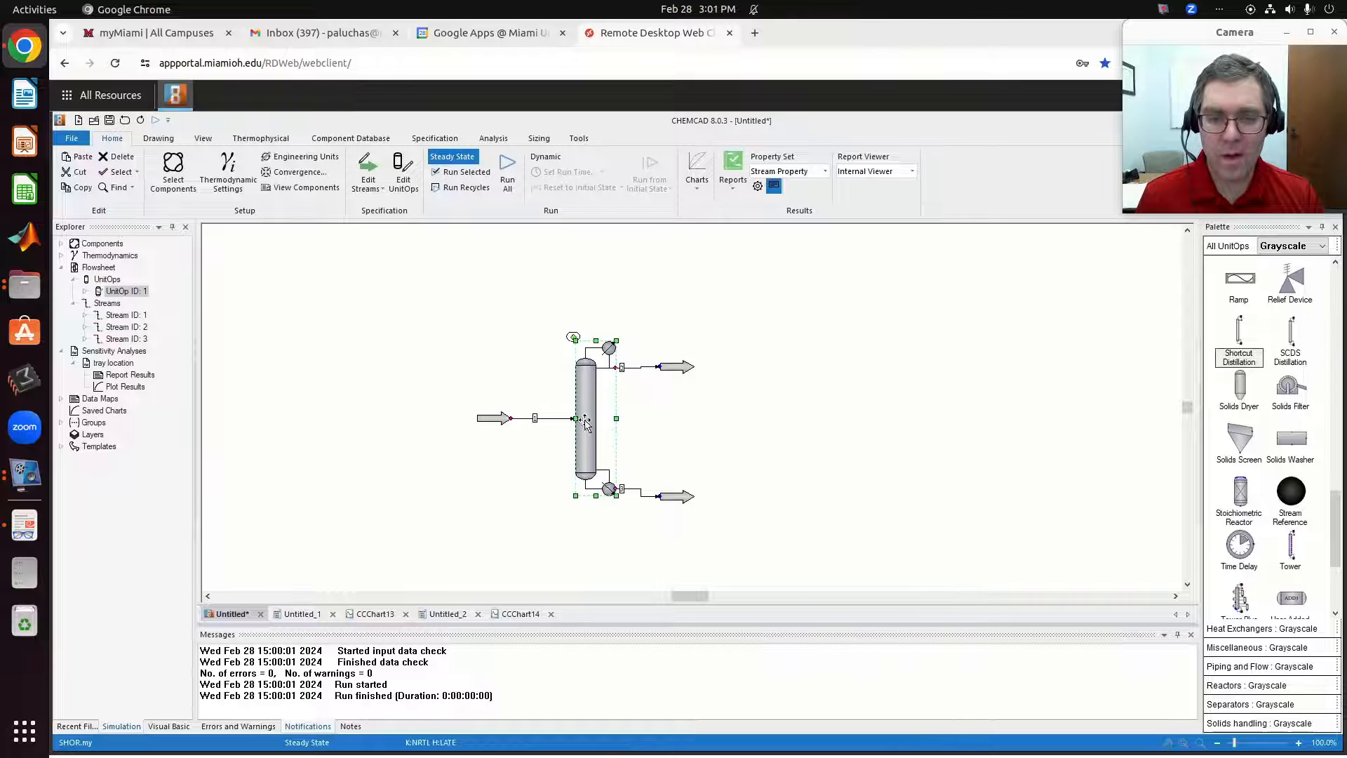
double_click(585, 421)
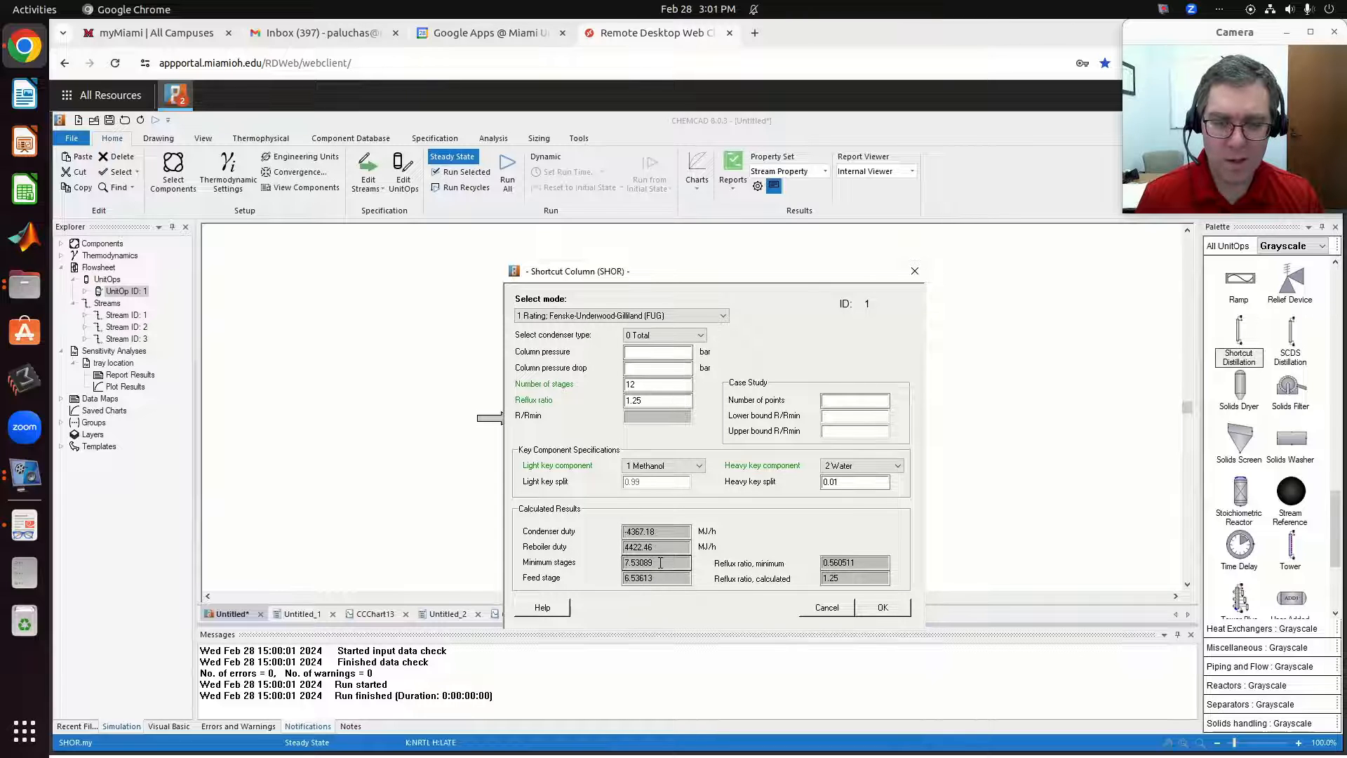
drag(661, 563, 610, 586)
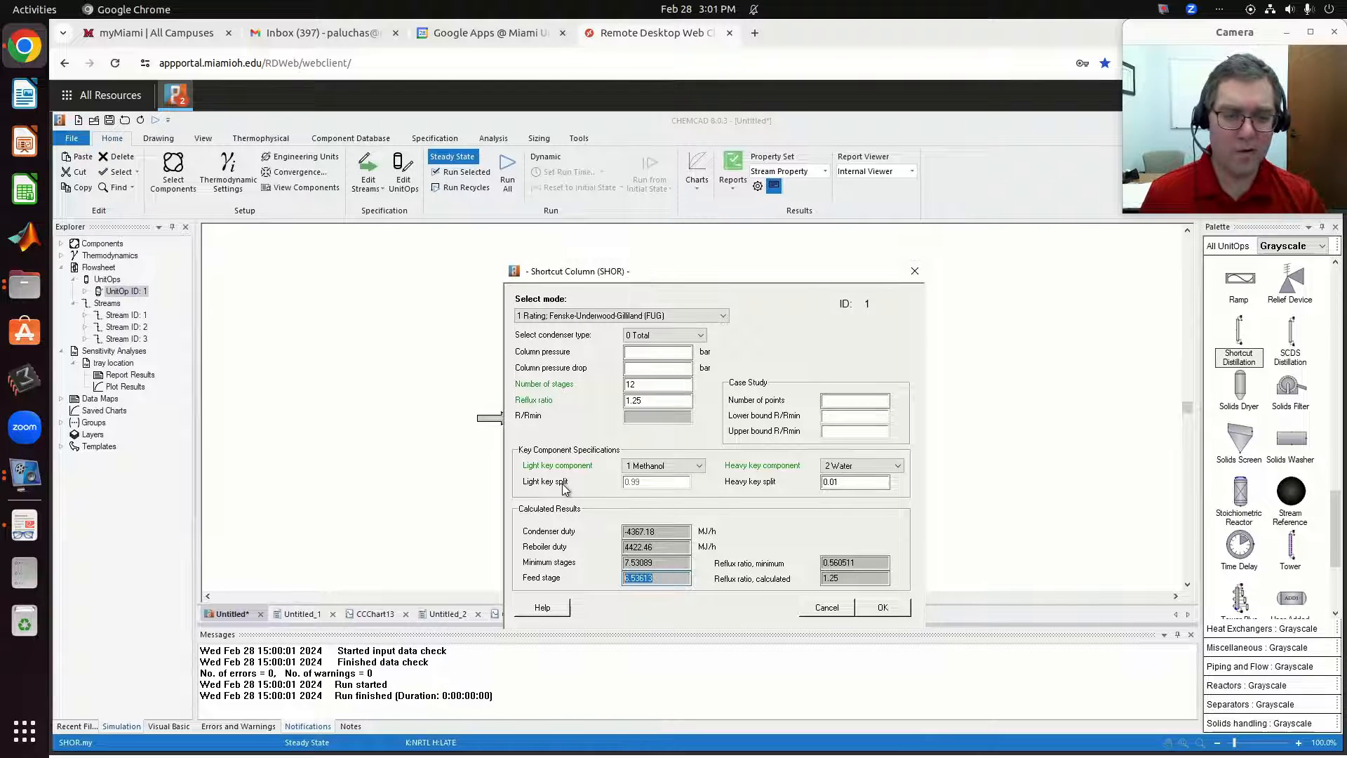
click(667, 579)
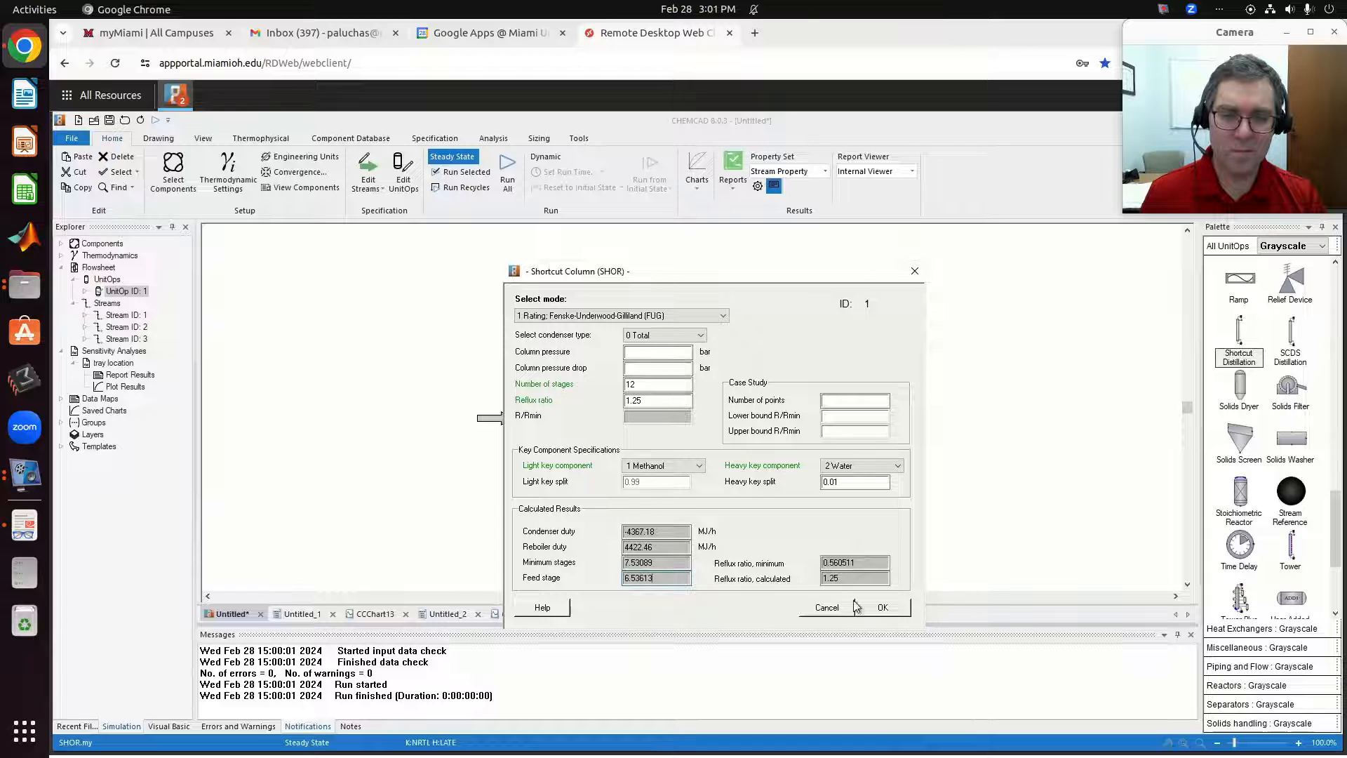
click(688, 316)
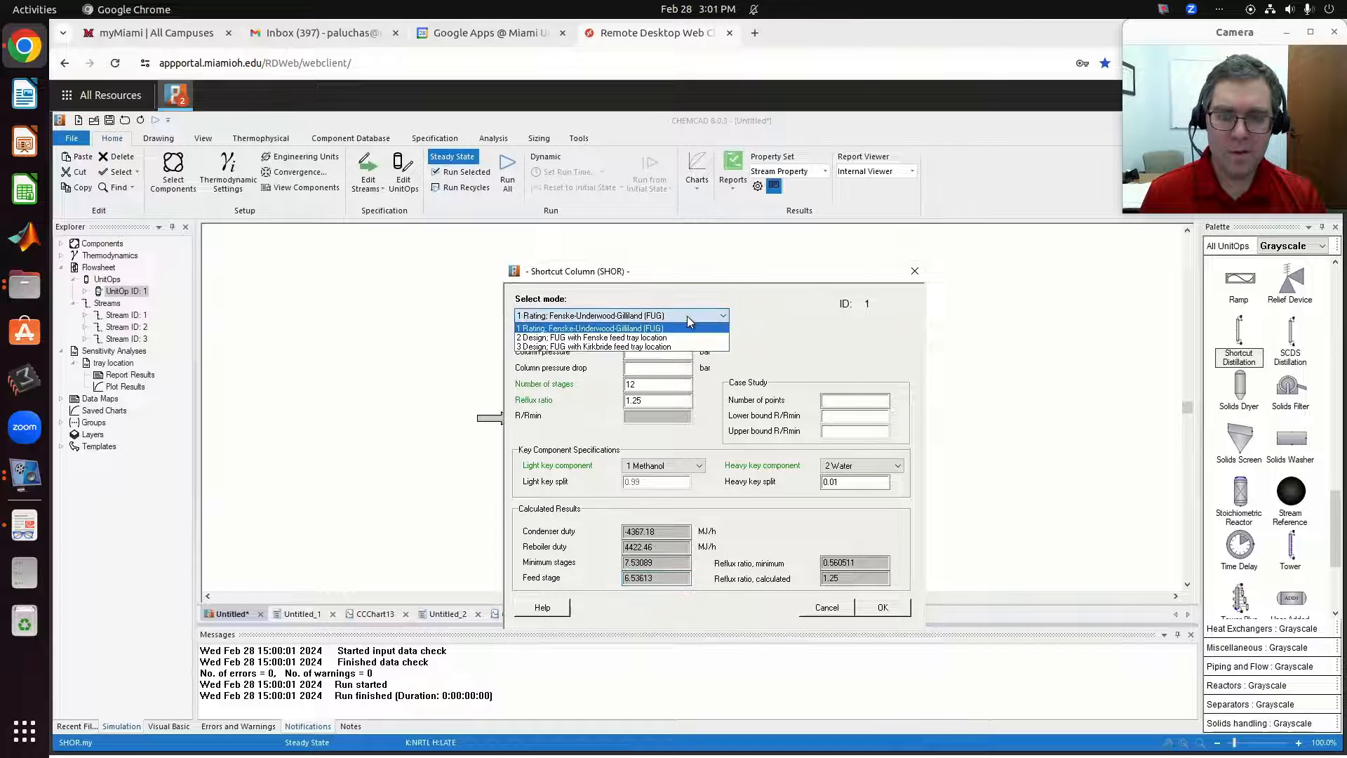
click(740, 323)
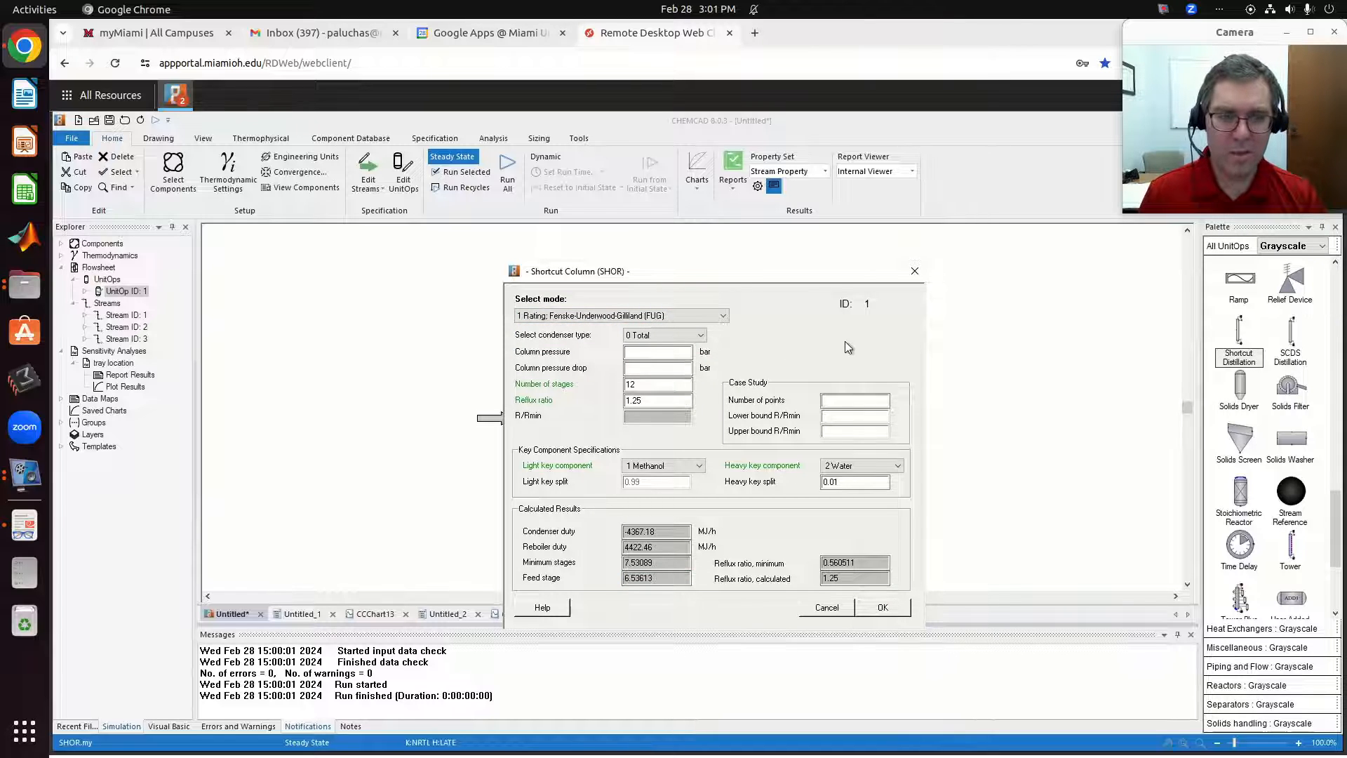
drag(835, 279, 769, 242)
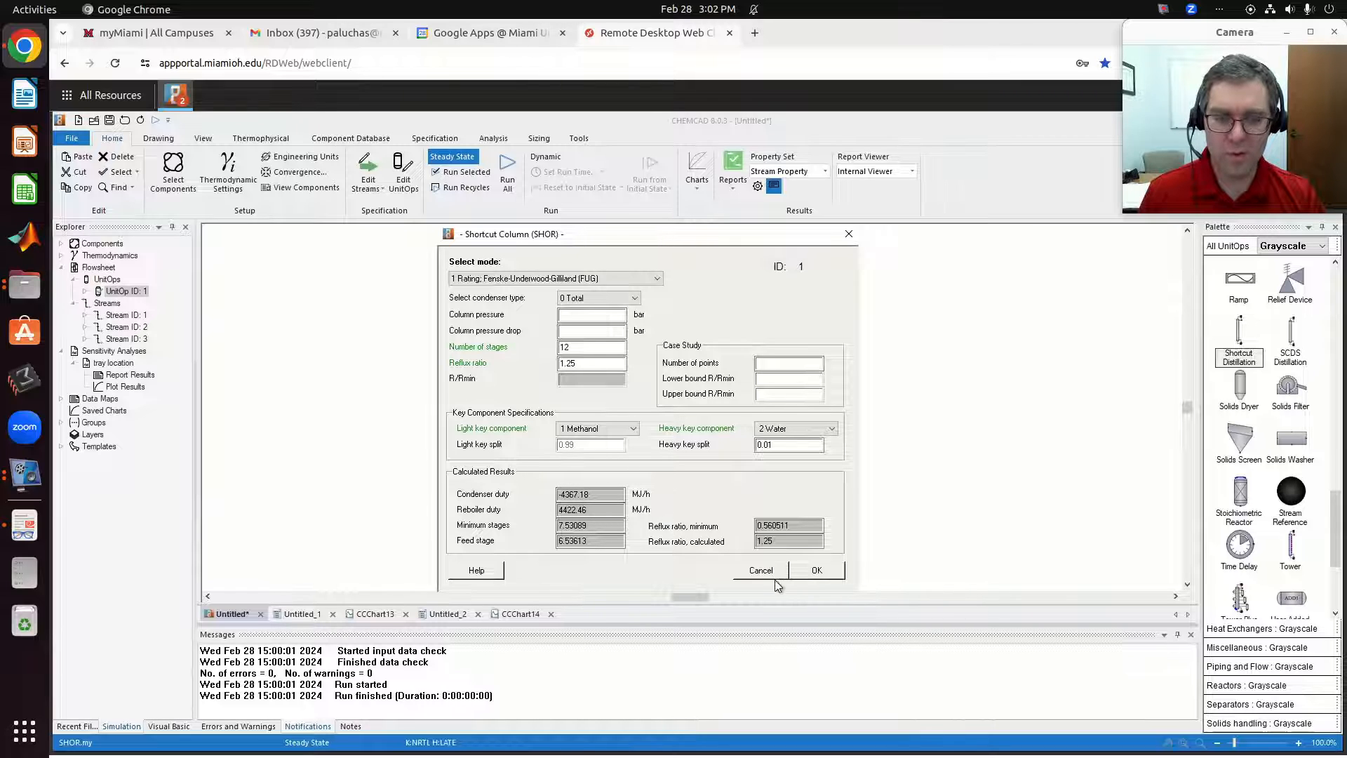
click(818, 571)
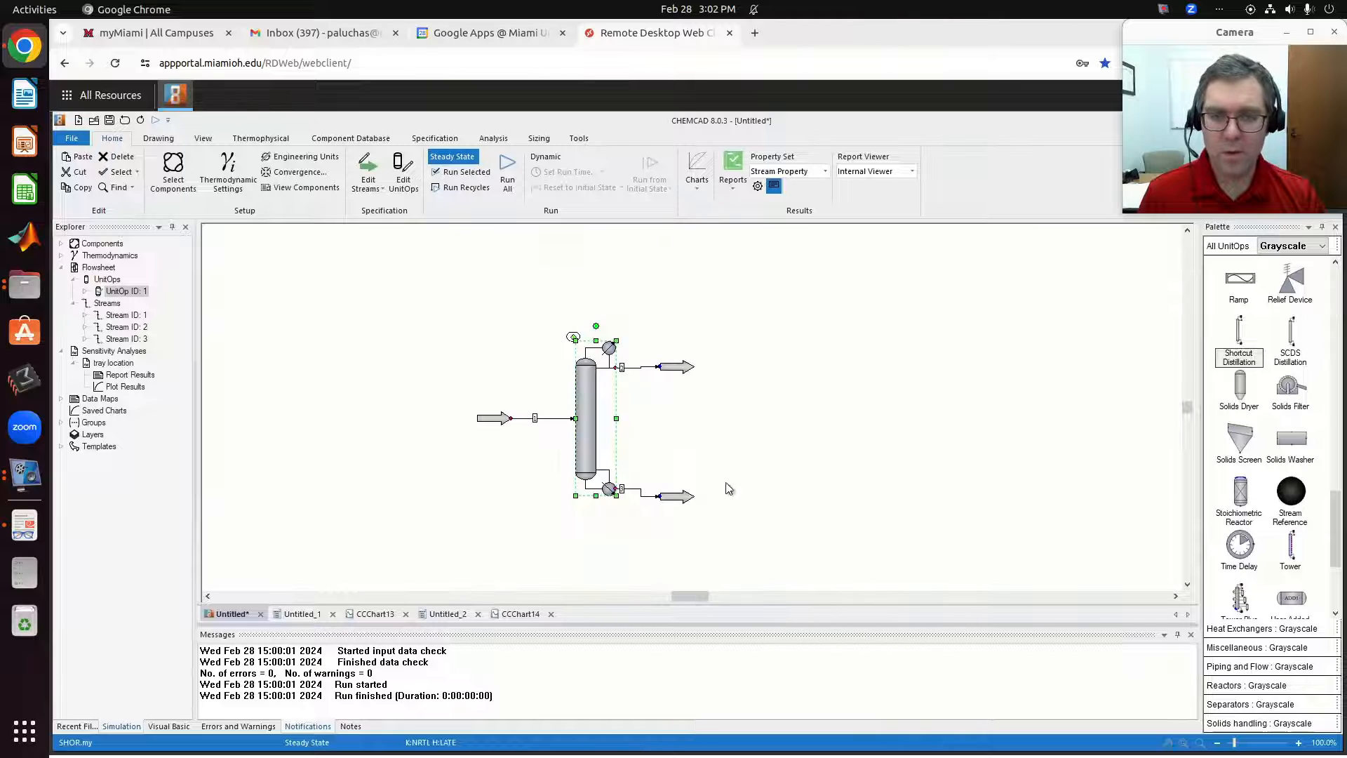
Switch the shortcut column to Design mode with Fenske feed tray location, clear its number of stages and reflux ratio, and accept the settings.
double_click(591, 403)
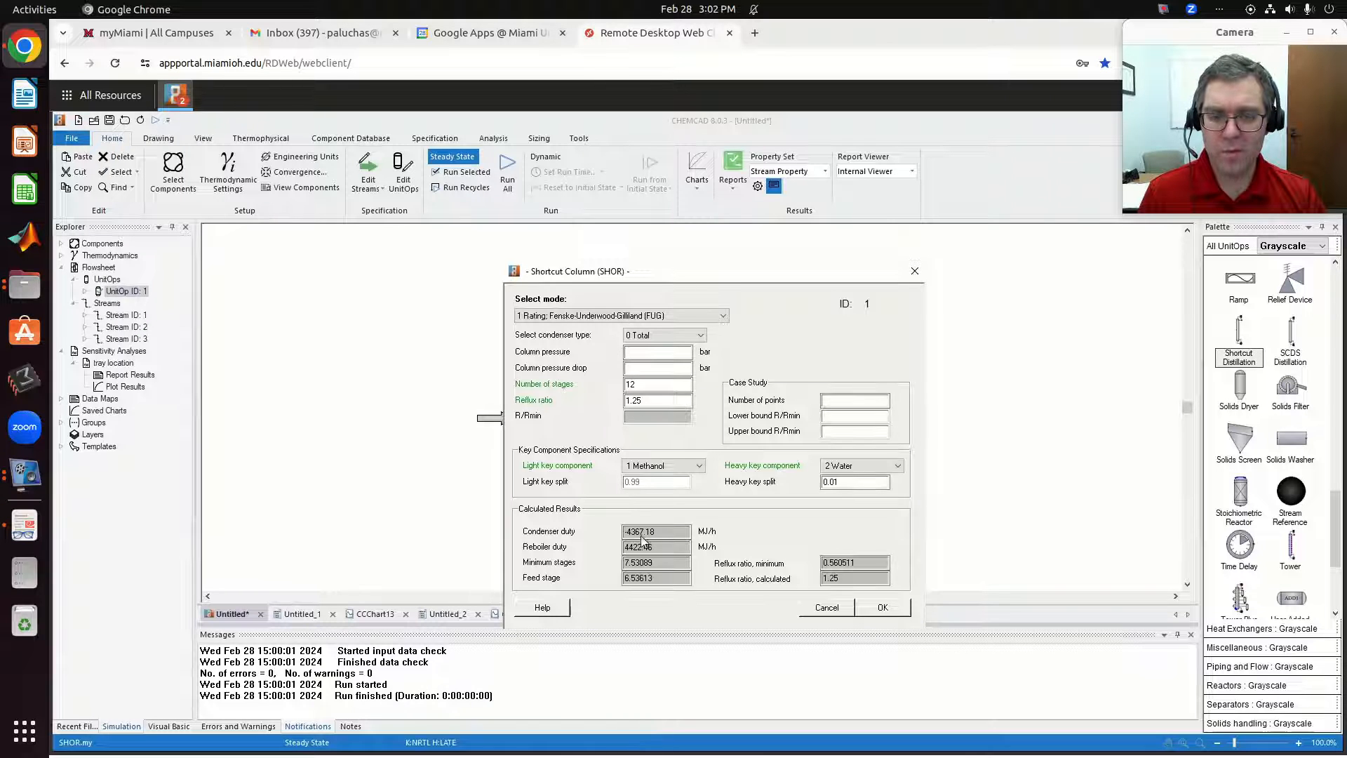
click(644, 318)
click(636, 335)
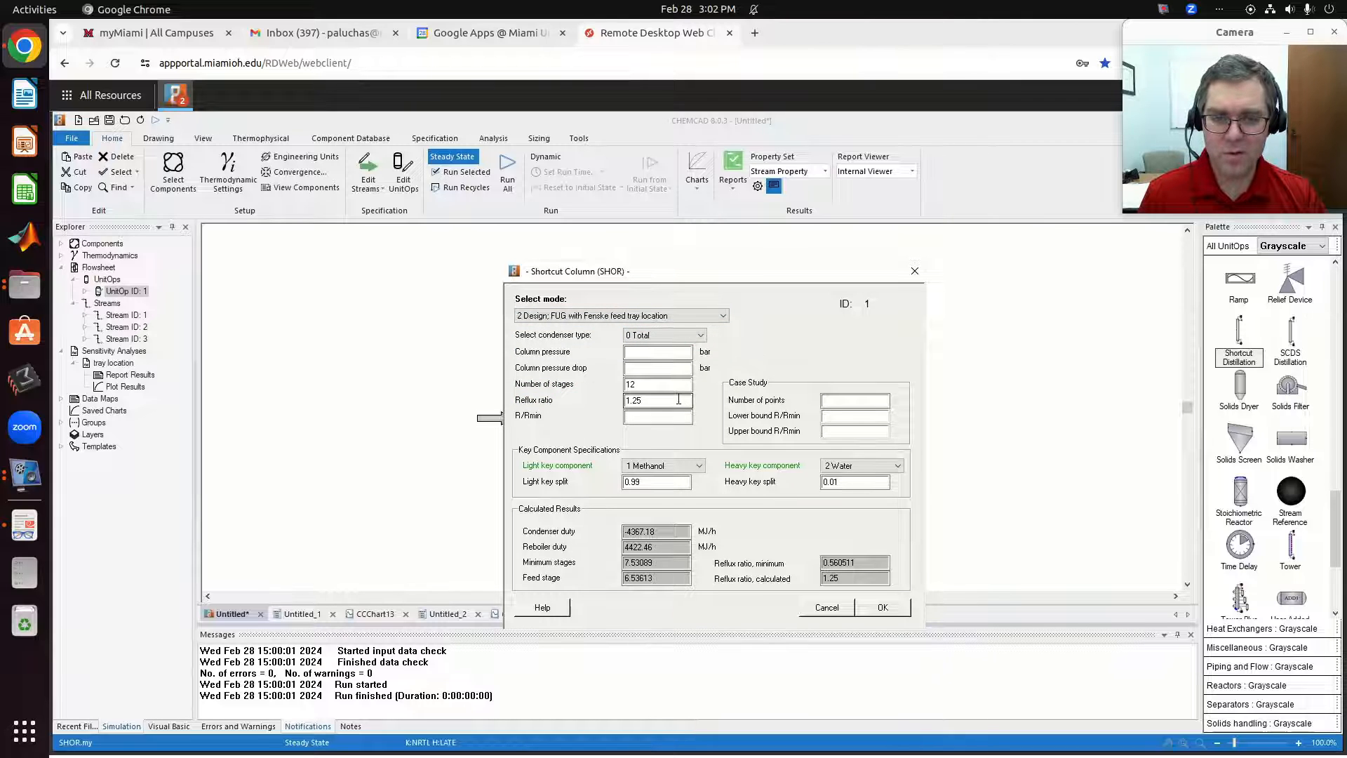
click(635, 397)
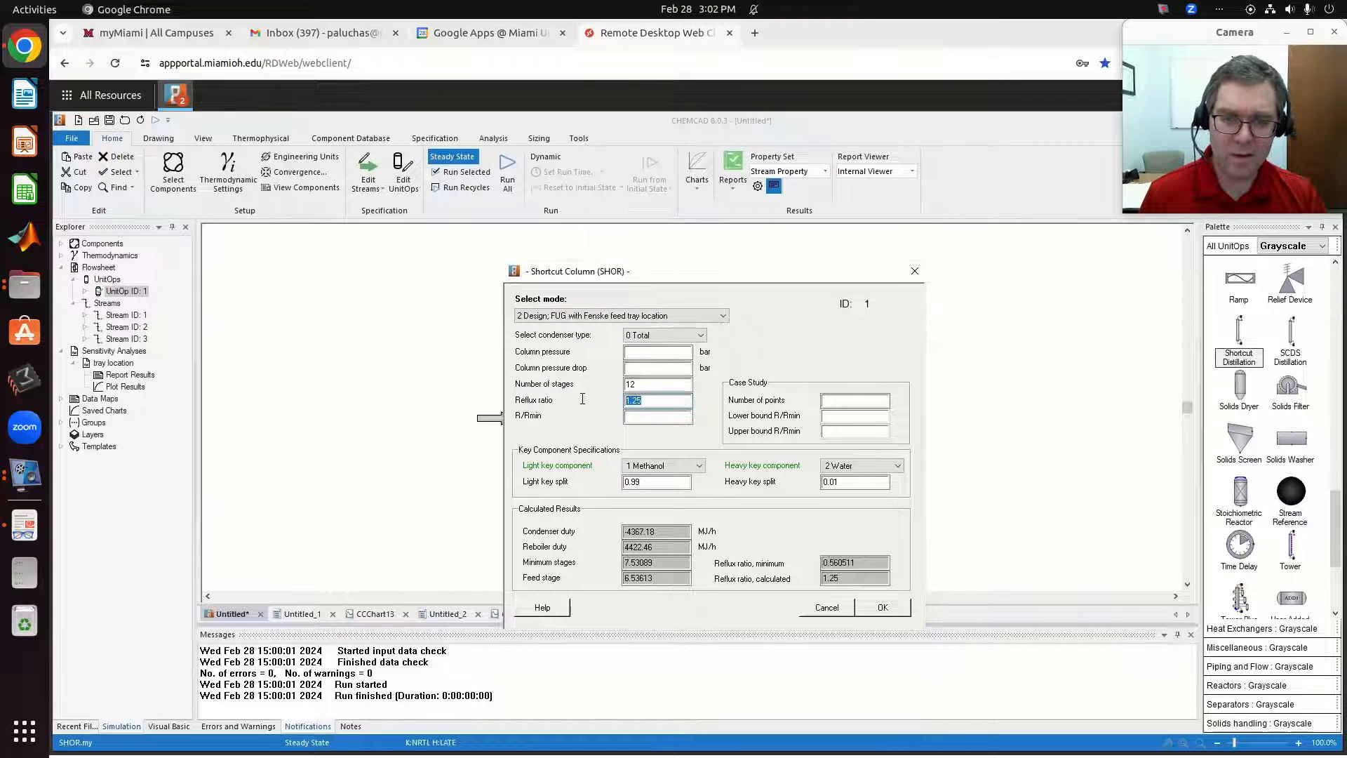
key(BackSpace)
key(shift+Tab)
key(BackSpace)
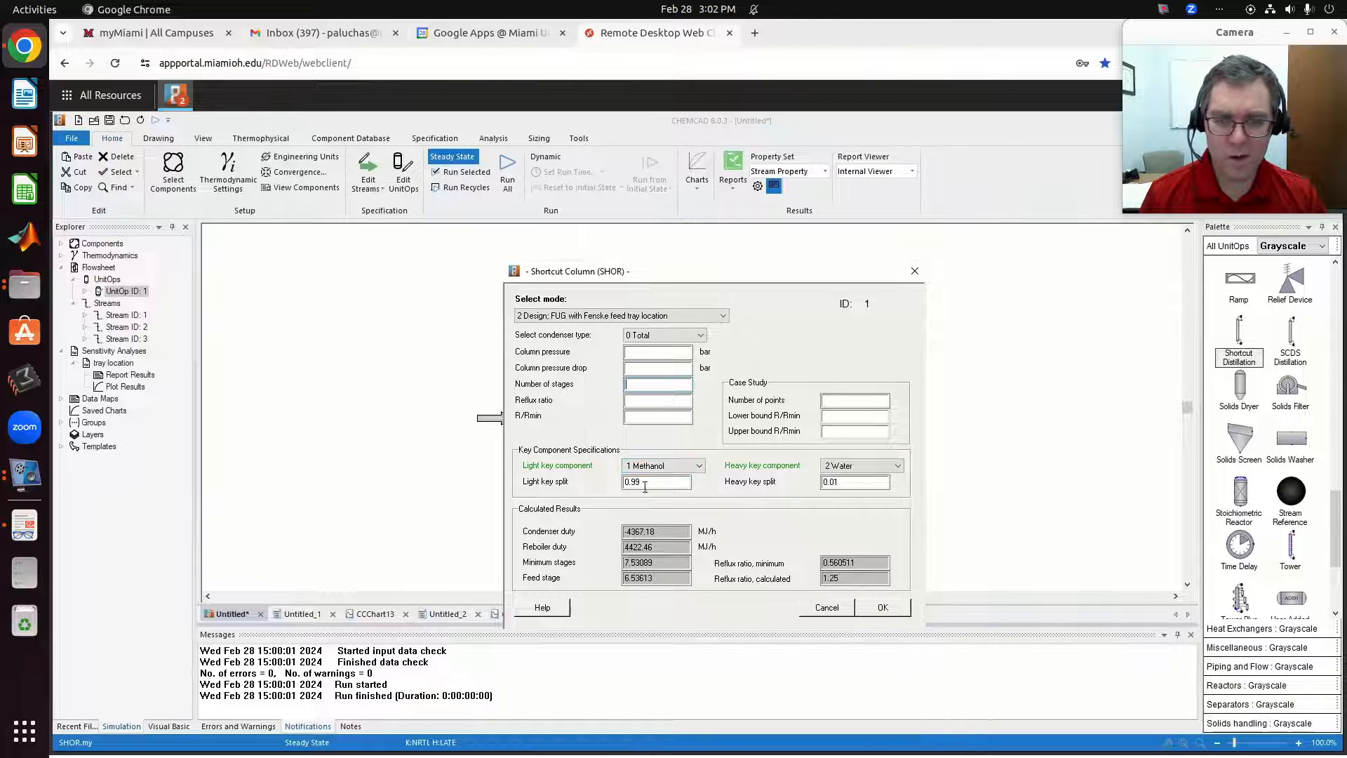
click(887, 618)
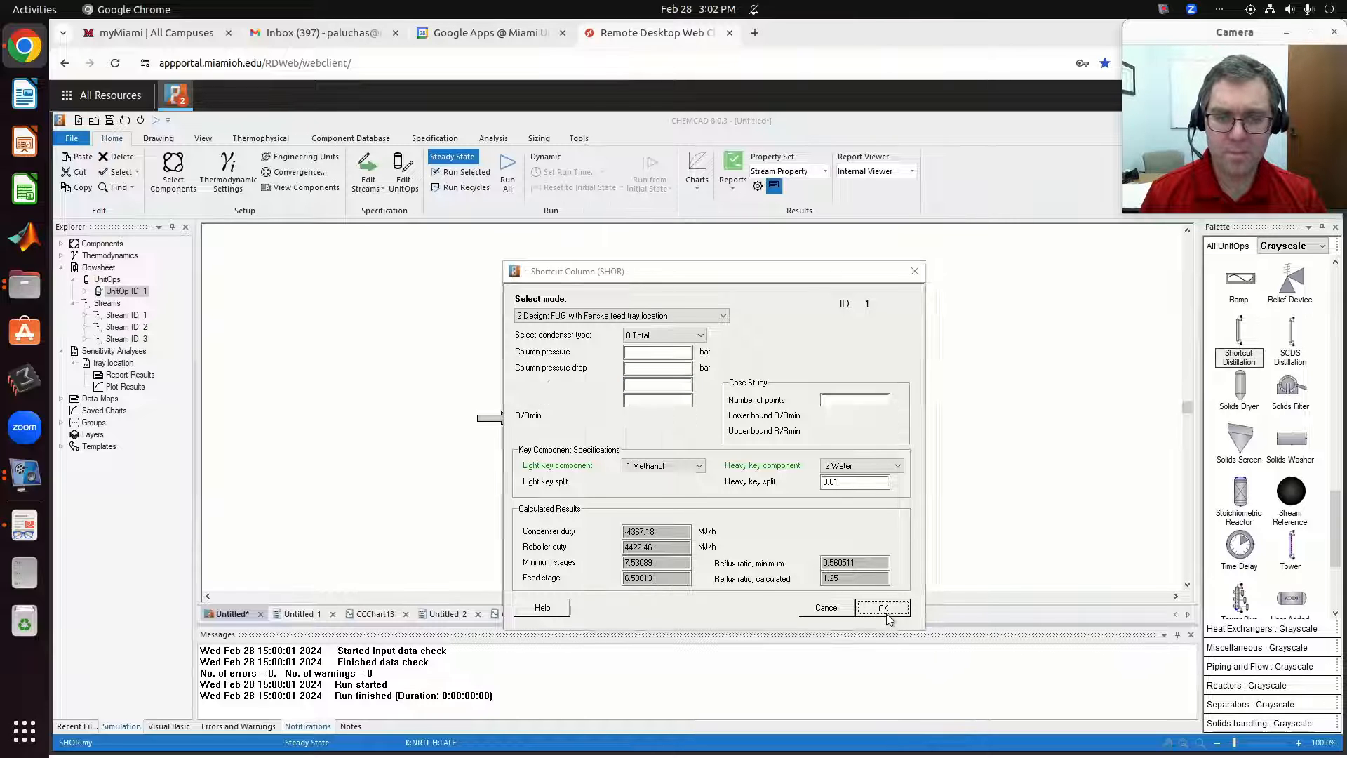
click(679, 555)
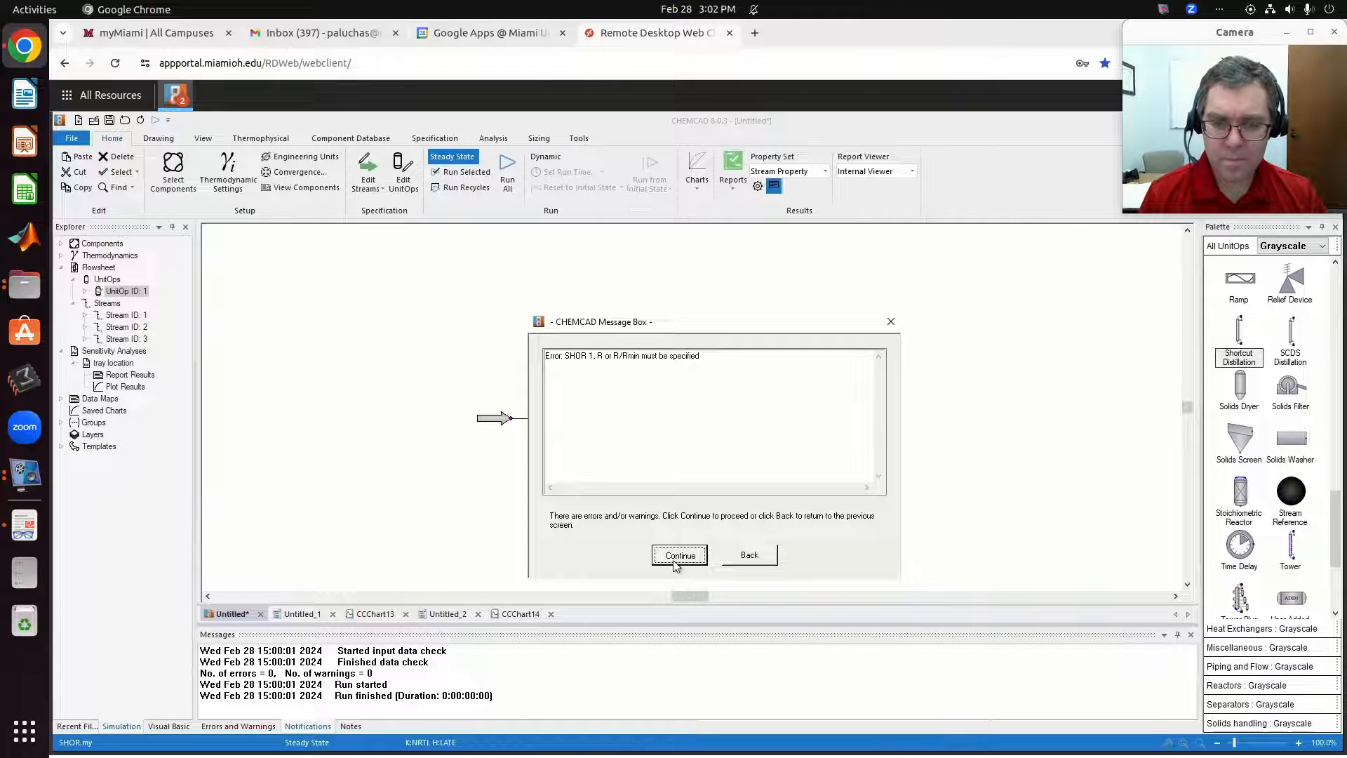
Set the shortcut column's R/Rmin to 1.25 and run the selected column.
double_click(592, 428)
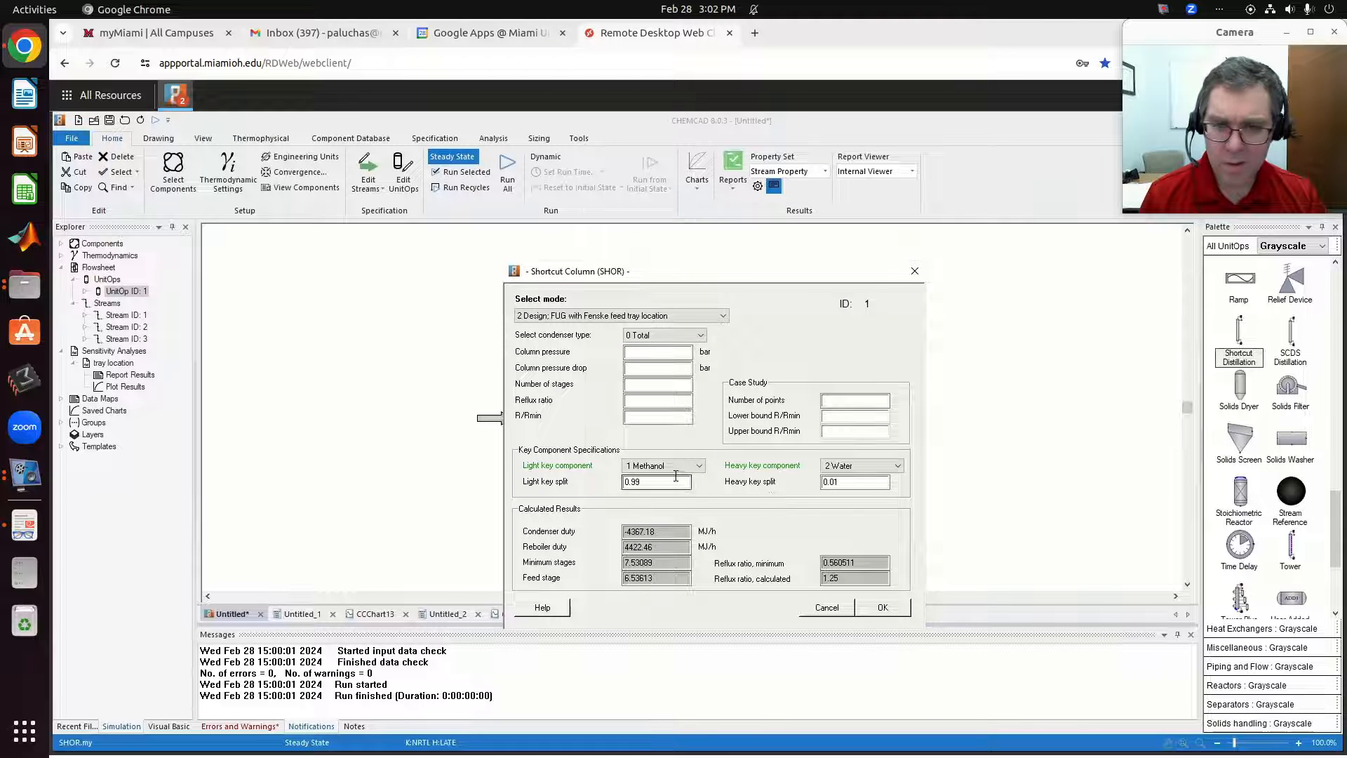
click(648, 415)
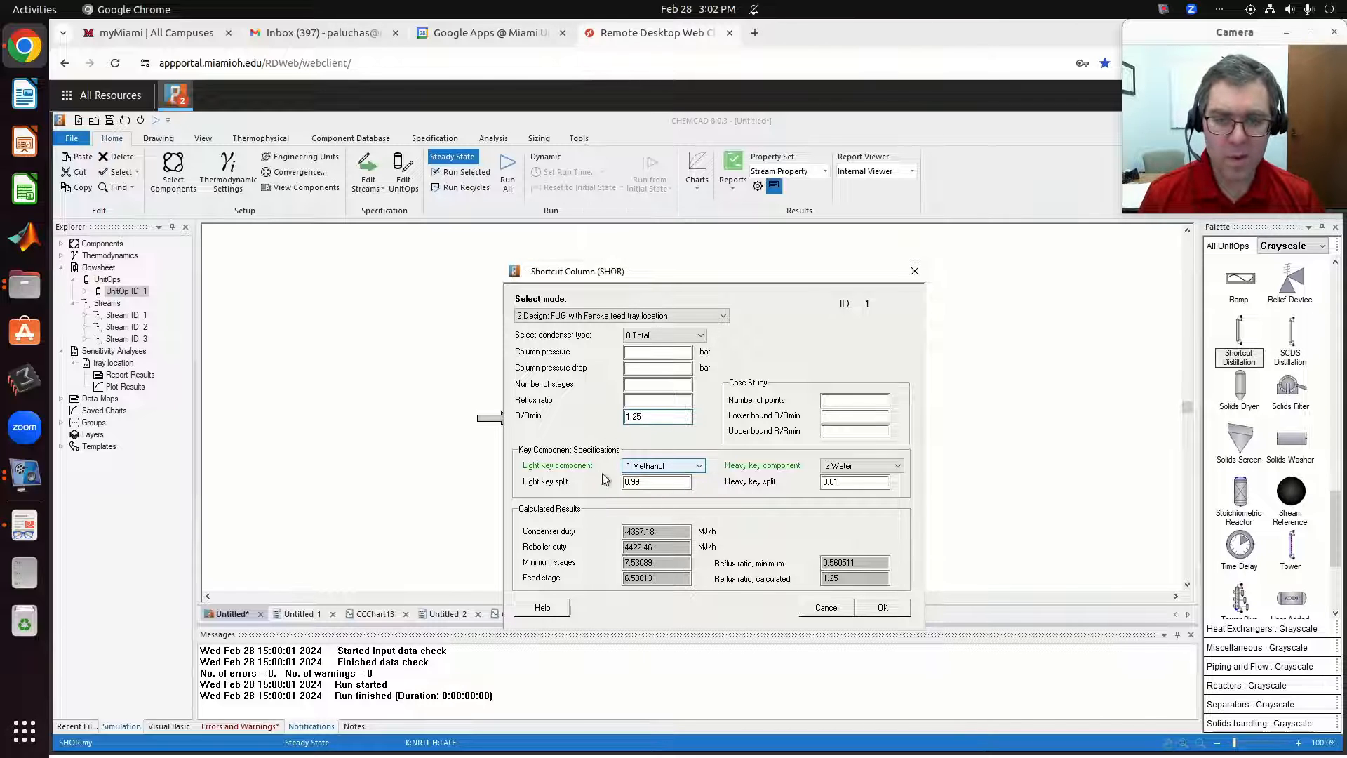
click(880, 609)
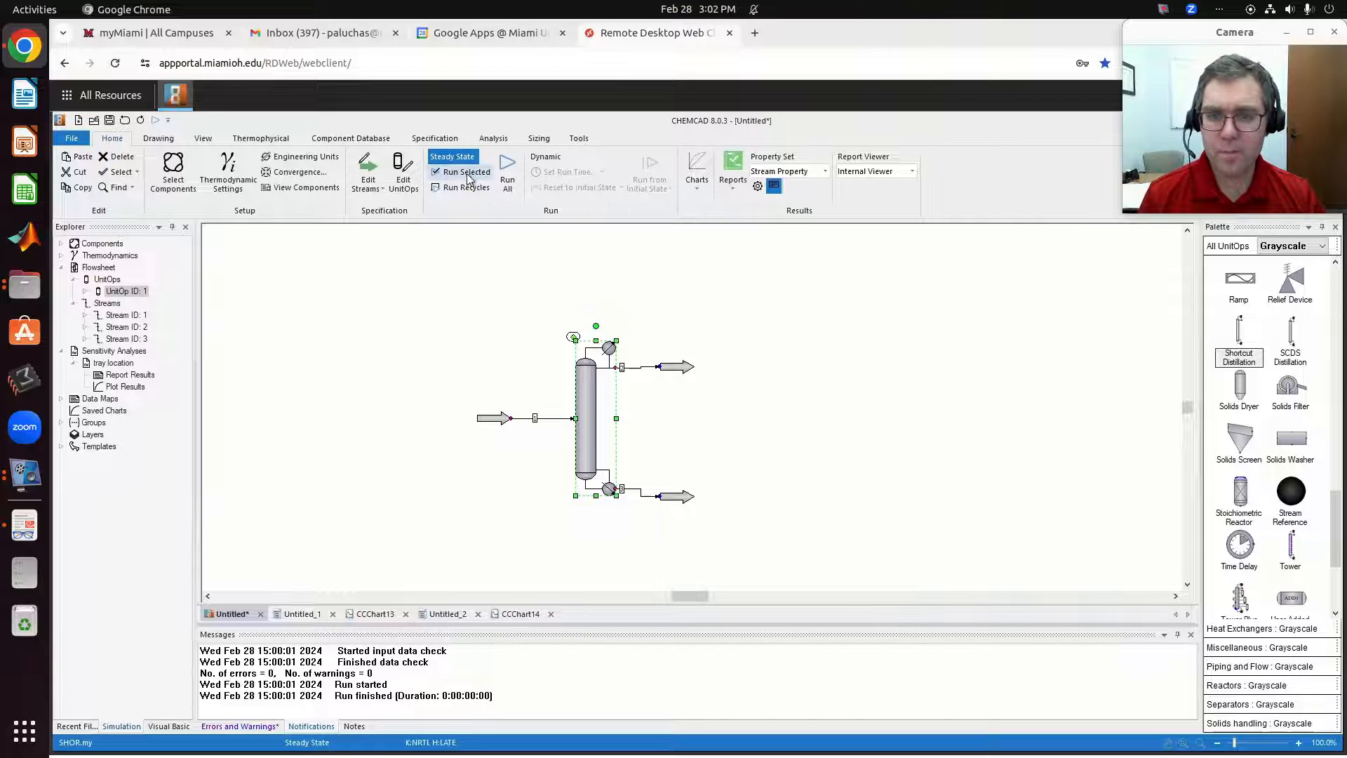
click(467, 175)
Examine the column's calculated number of stages, duties and reflux ratio from the design run.
double_click(585, 446)
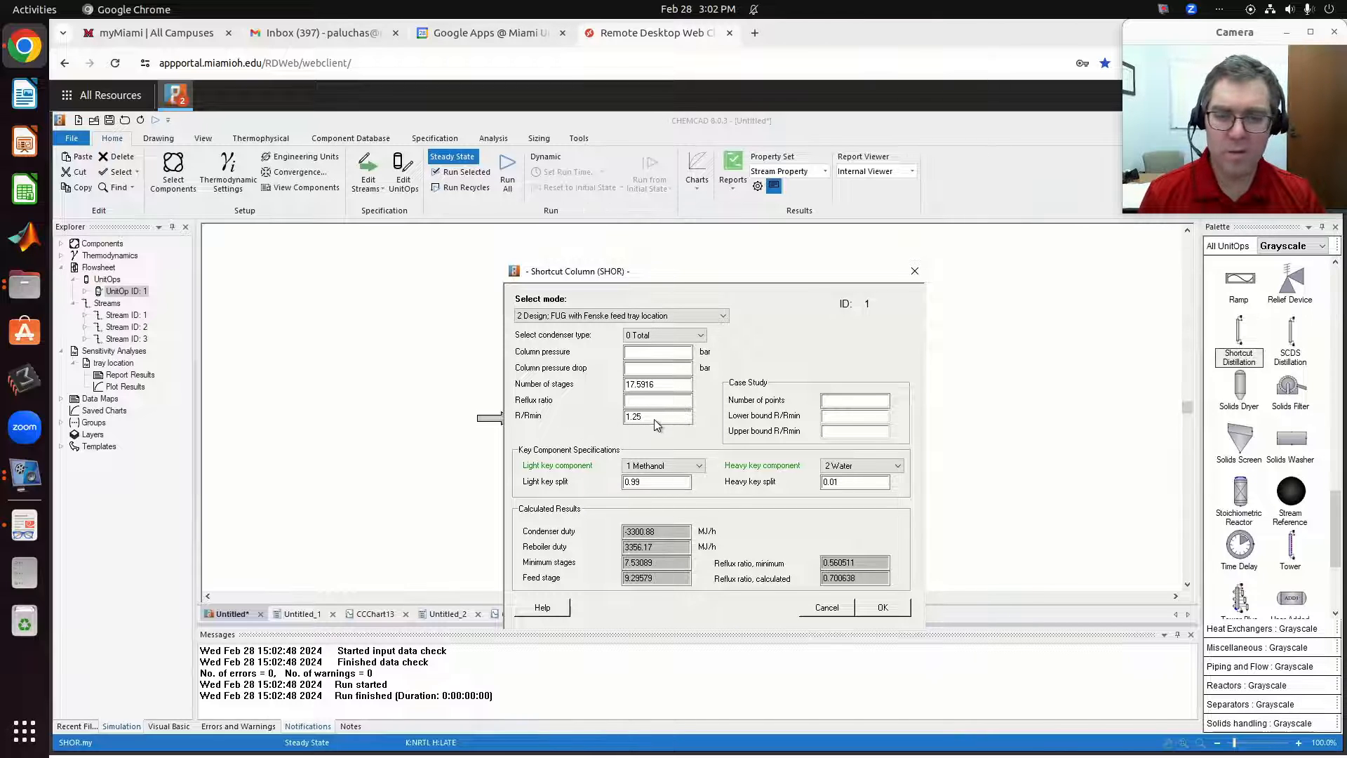
click(647, 382)
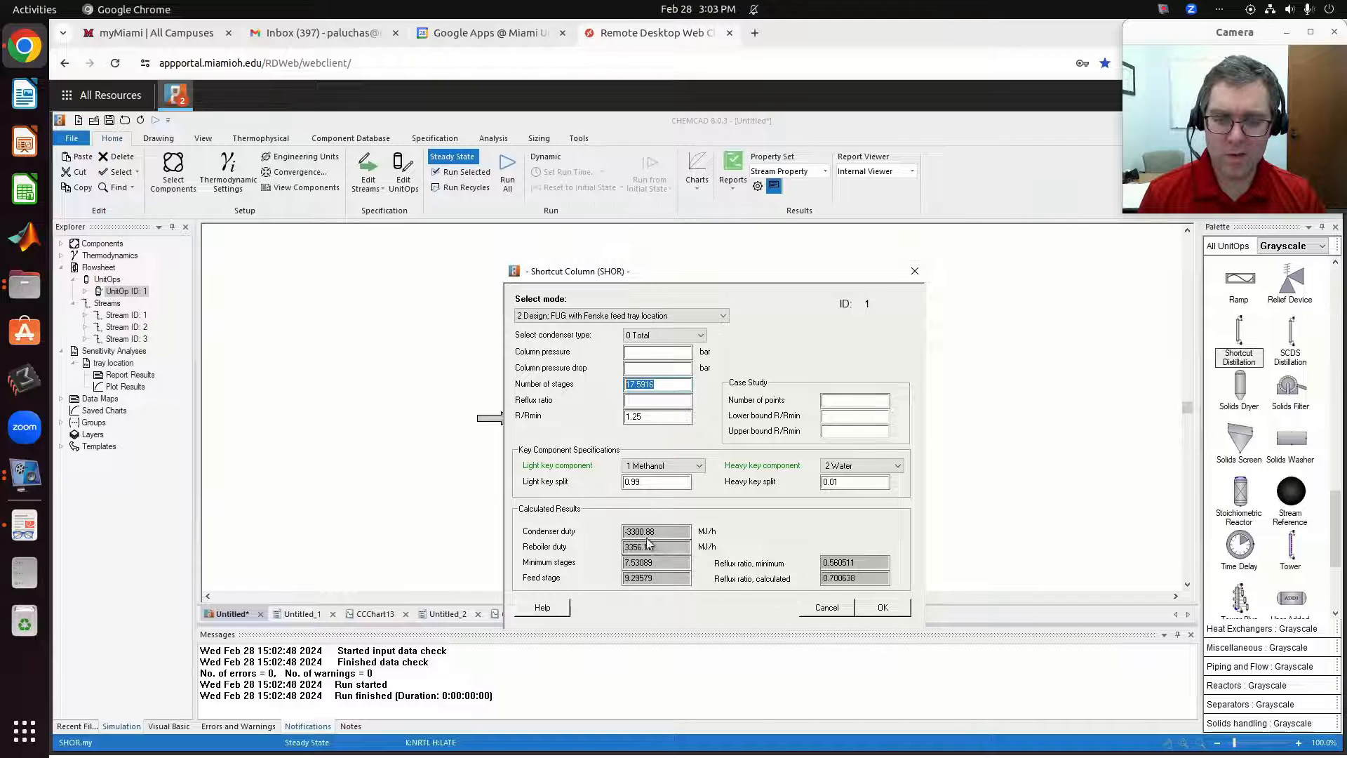
click(903, 611)
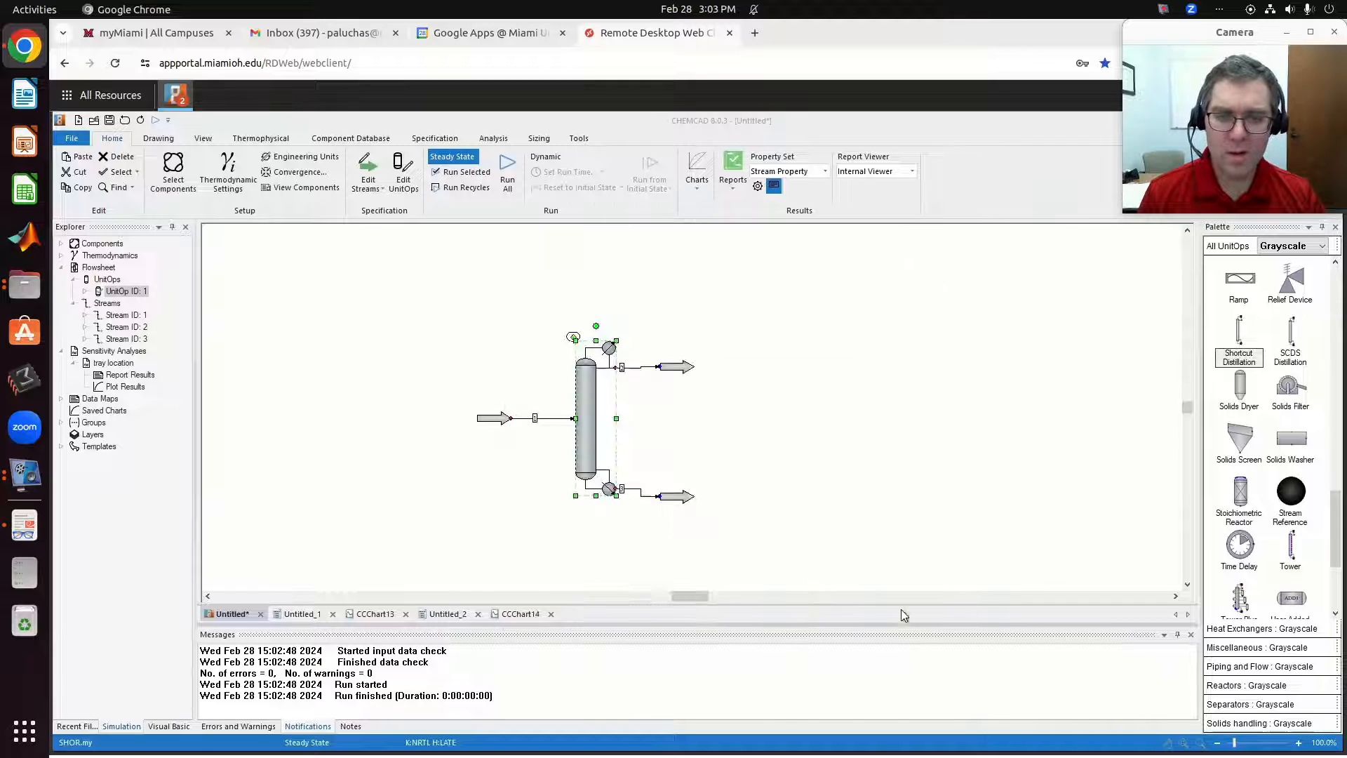
Check the bottoms and distillate streams' Mole % compositions from the design run.
double_click(678, 497)
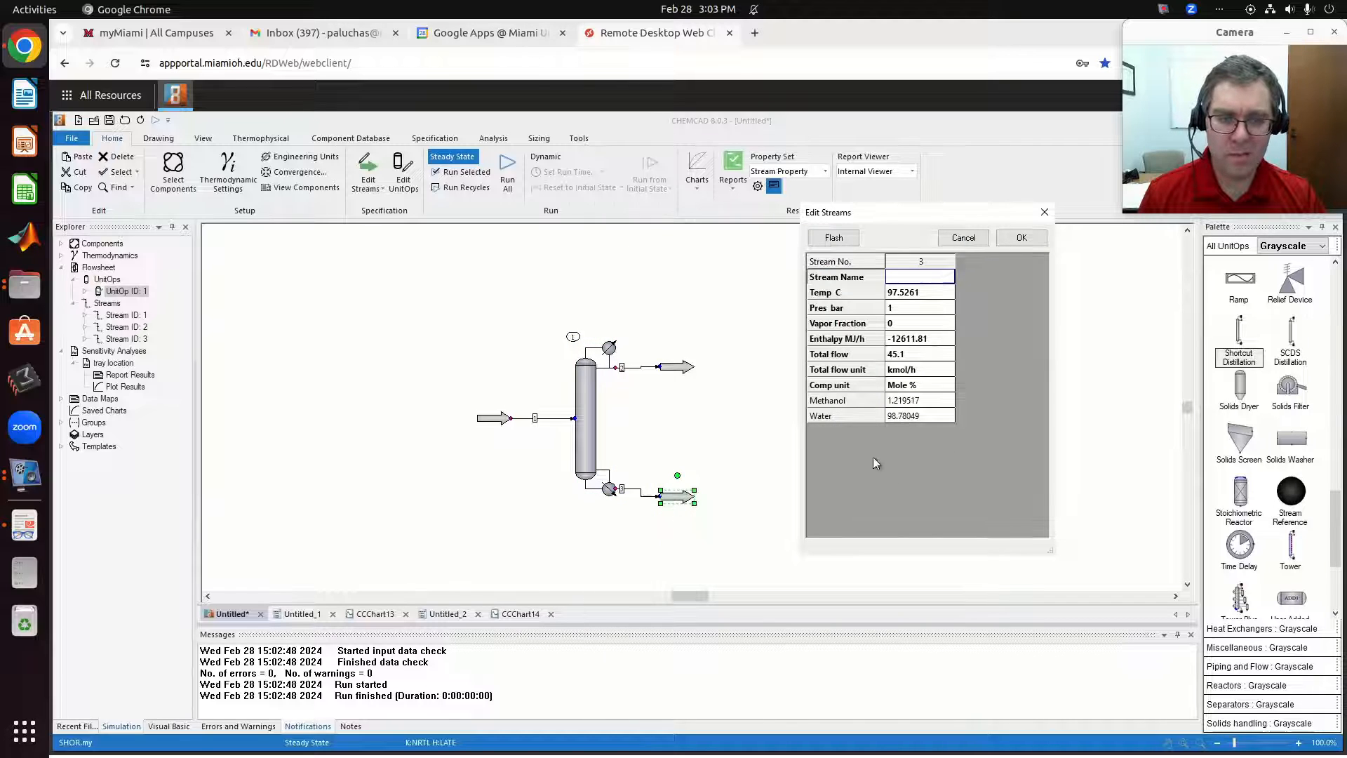
click(1022, 238)
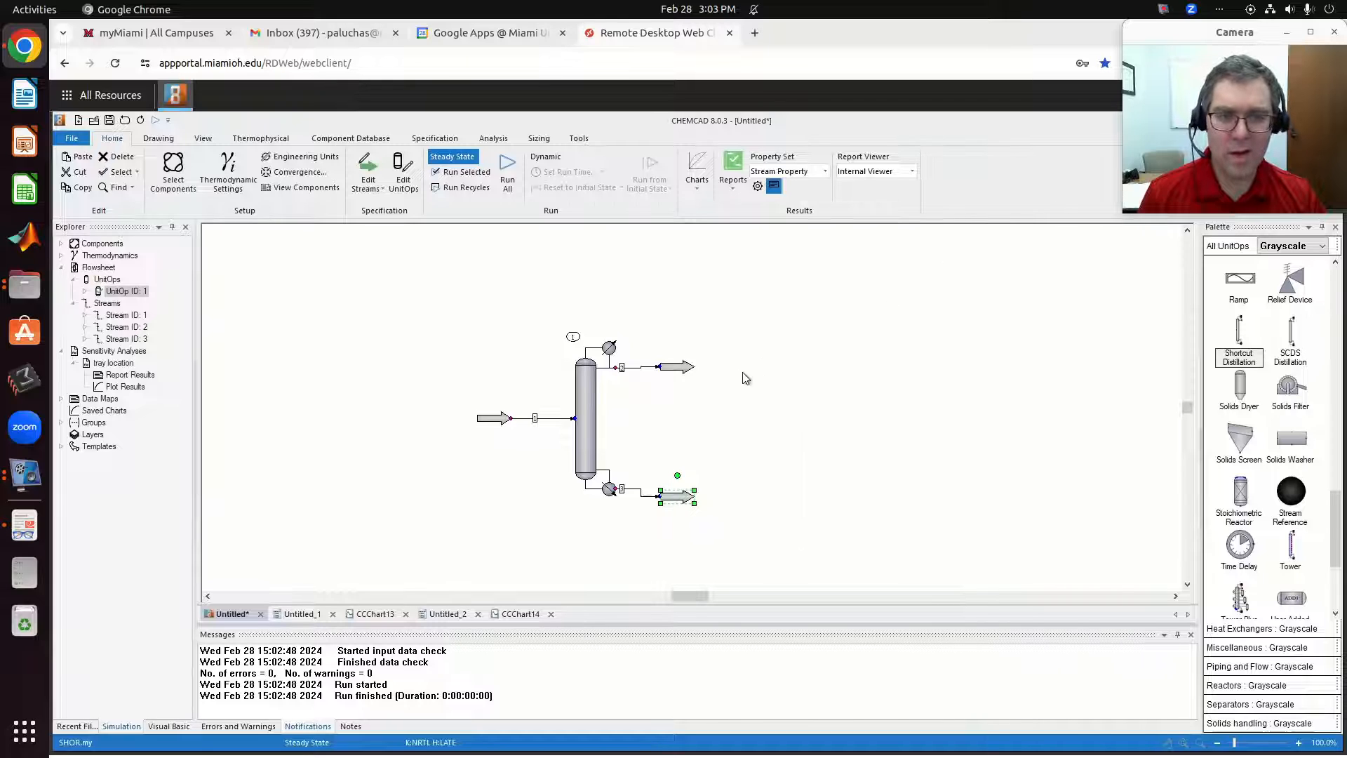
double_click(685, 370)
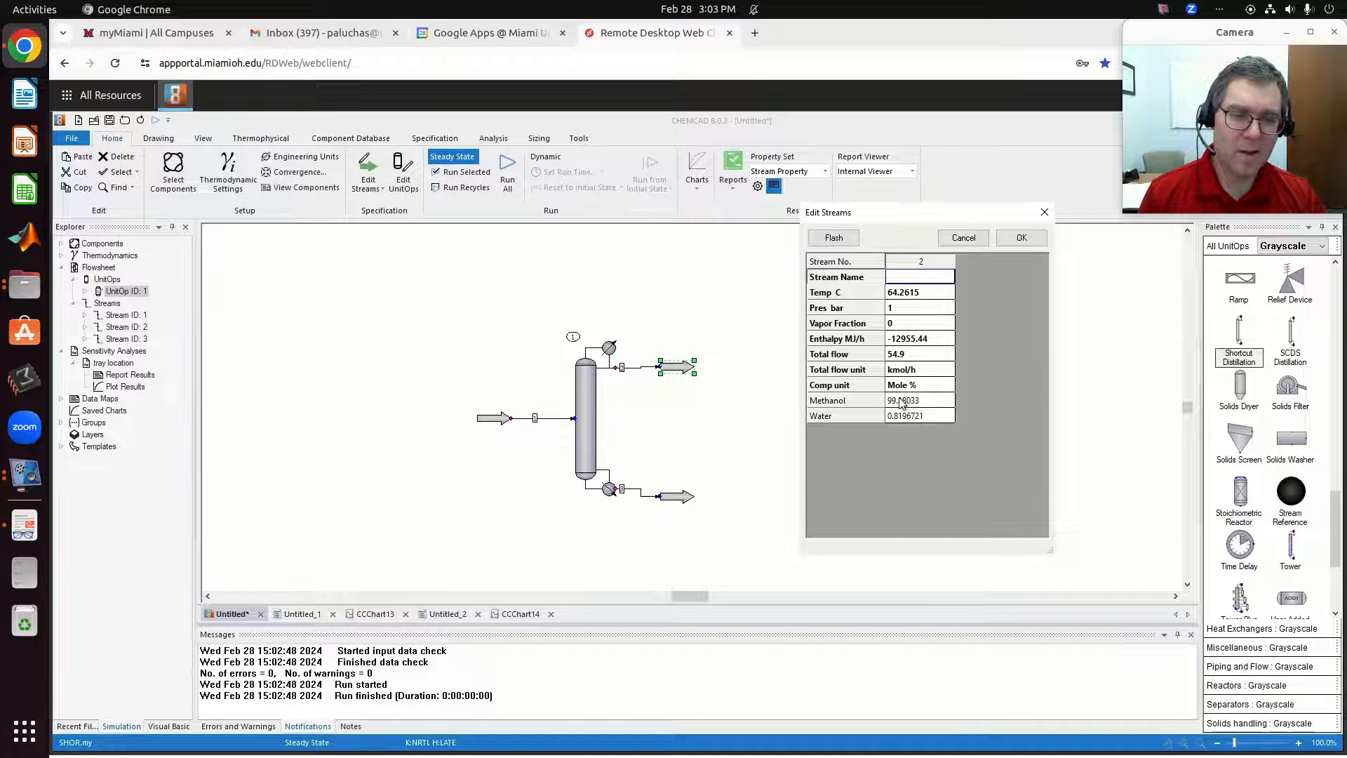
click(1014, 236)
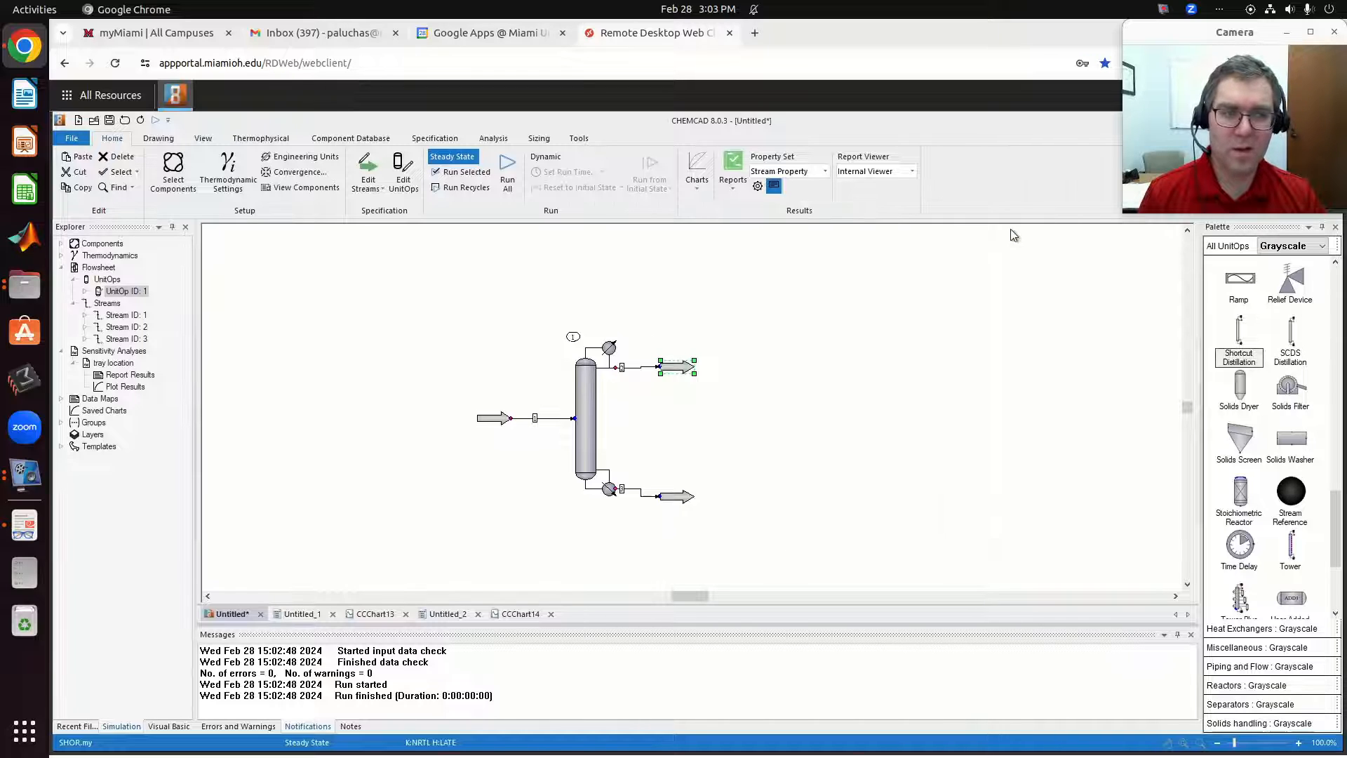
Clear the column's R/Rmin and try specifying 12 stages without any reflux value in Design mode.
double_click(588, 416)
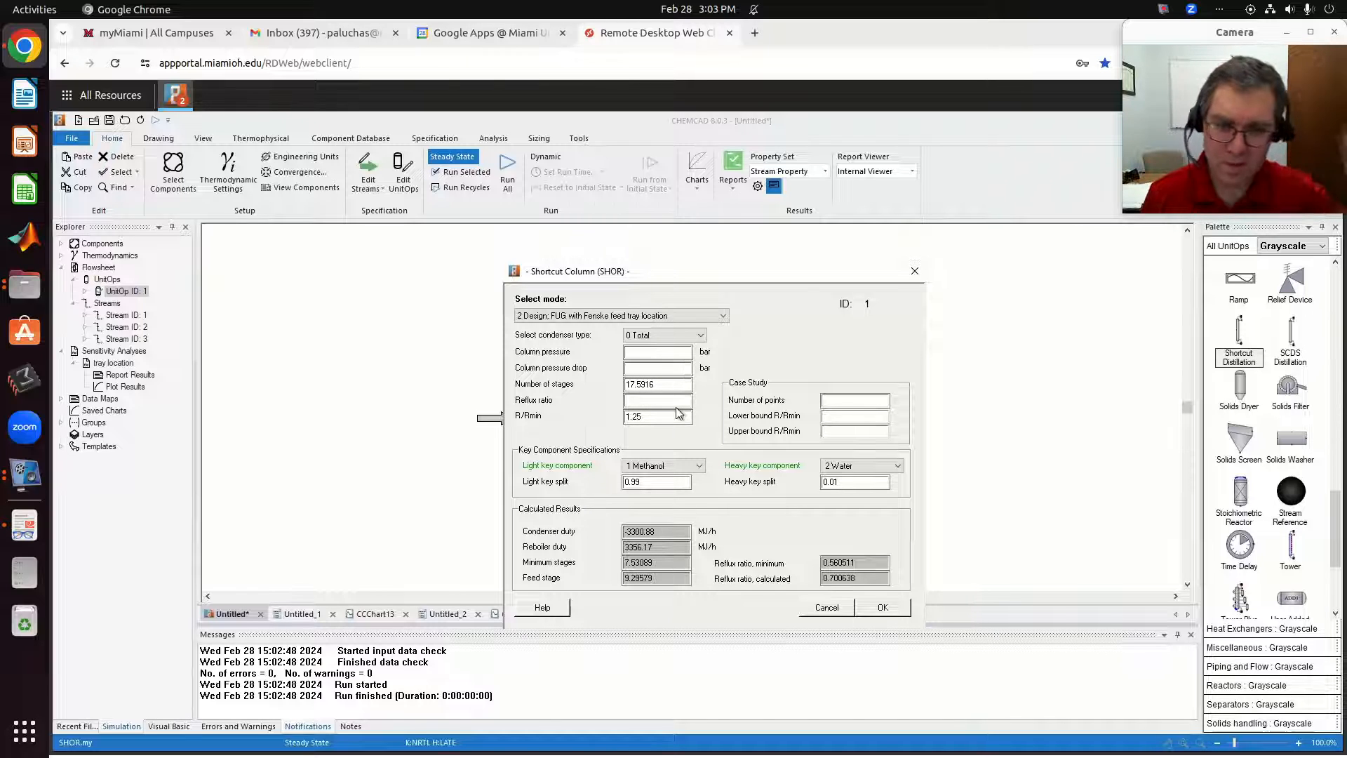
double_click(641, 419)
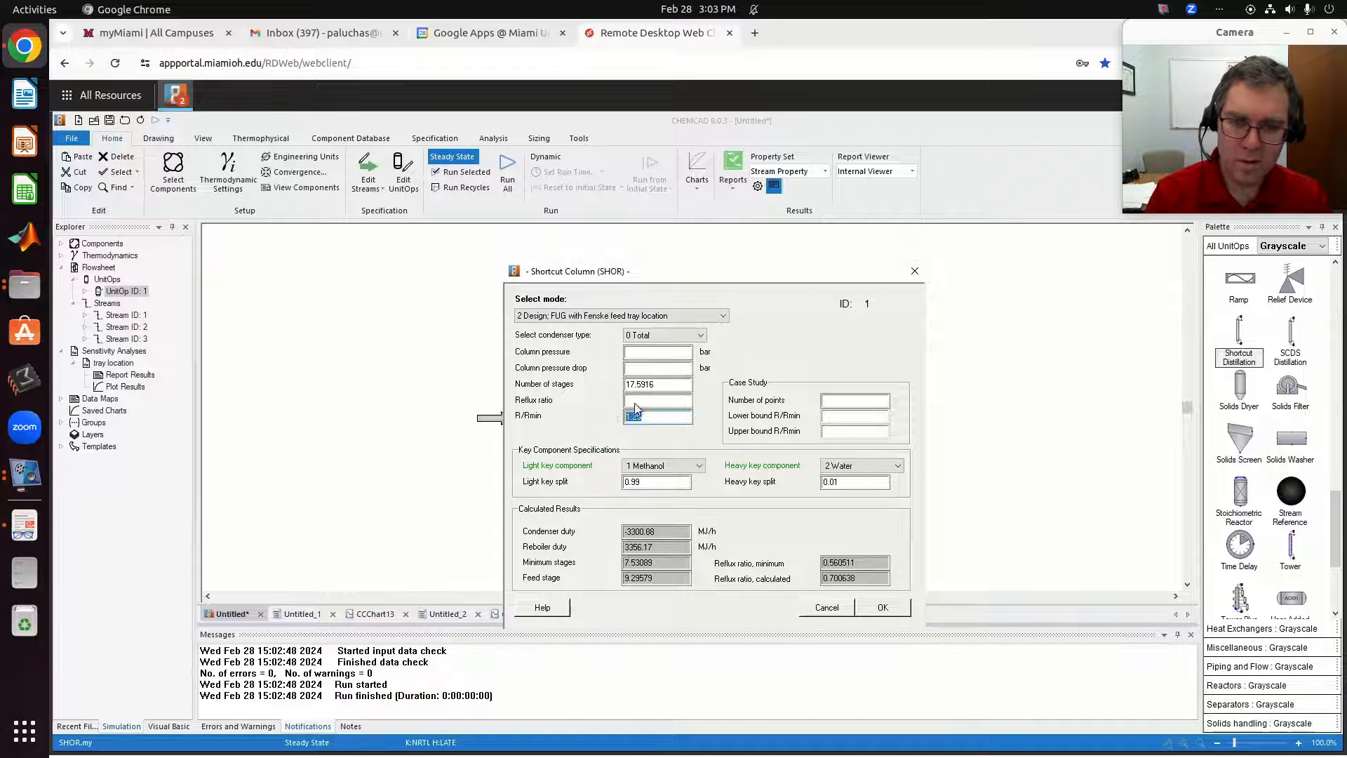
key(BackSpace)
drag(678, 385, 600, 386)
text(12)
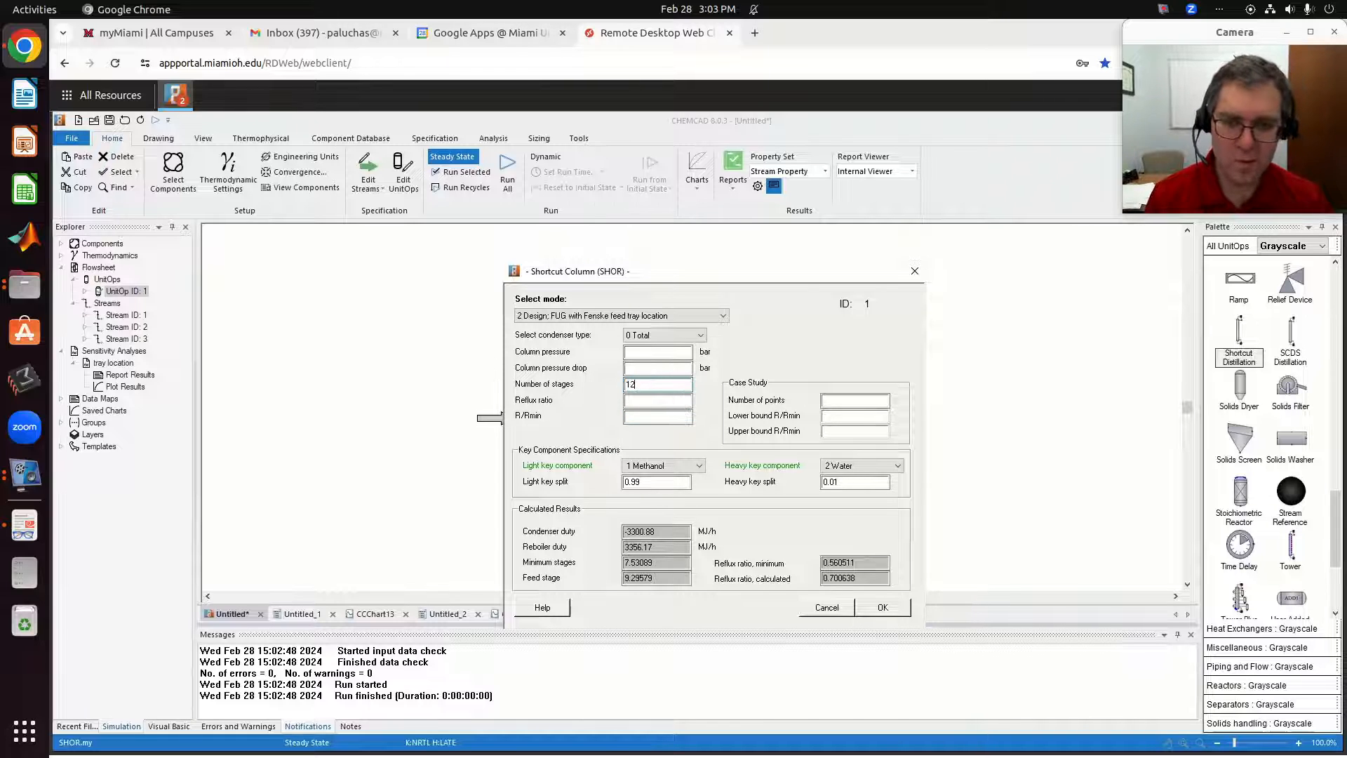
click(883, 608)
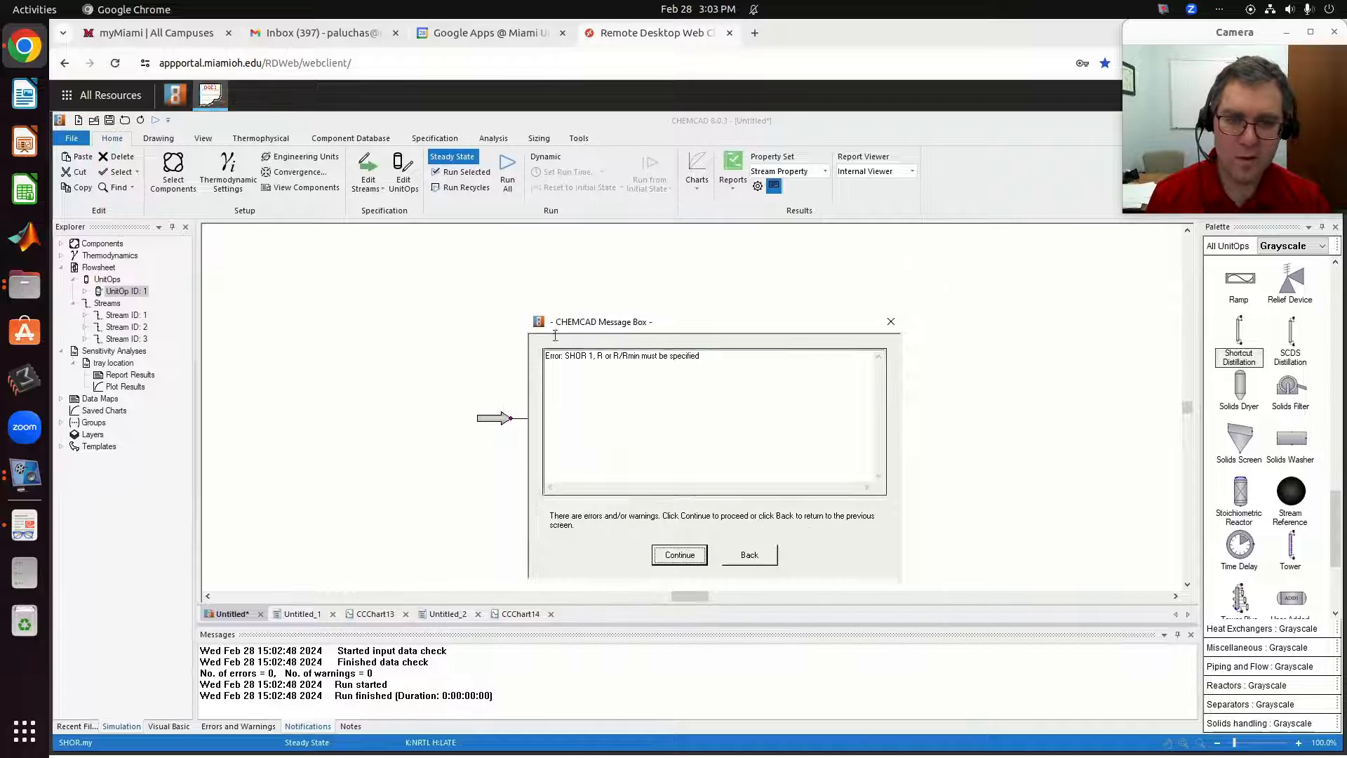
click(694, 560)
Clear the column's number of stages, set the reflux ratio to 1.25 and run the column.
double_click(583, 425)
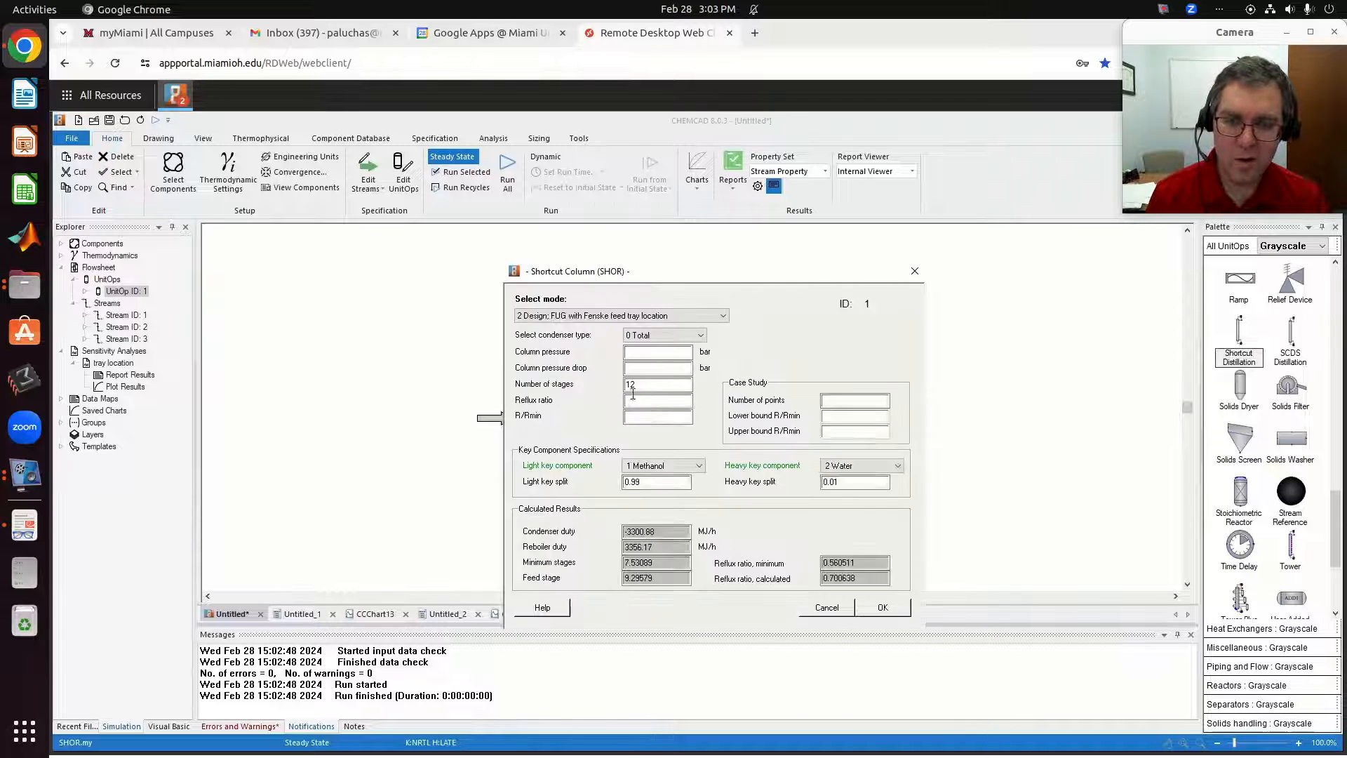
drag(660, 384, 585, 378)
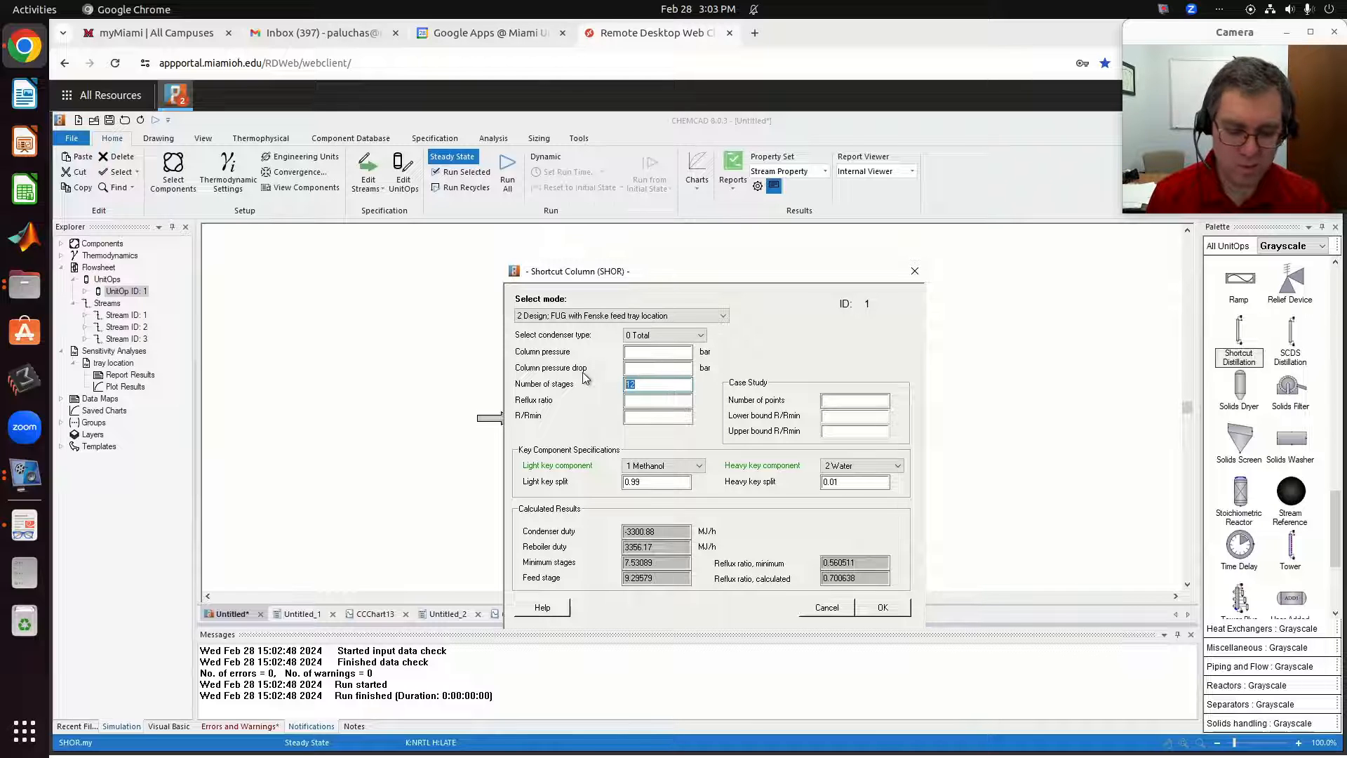
click(652, 398)
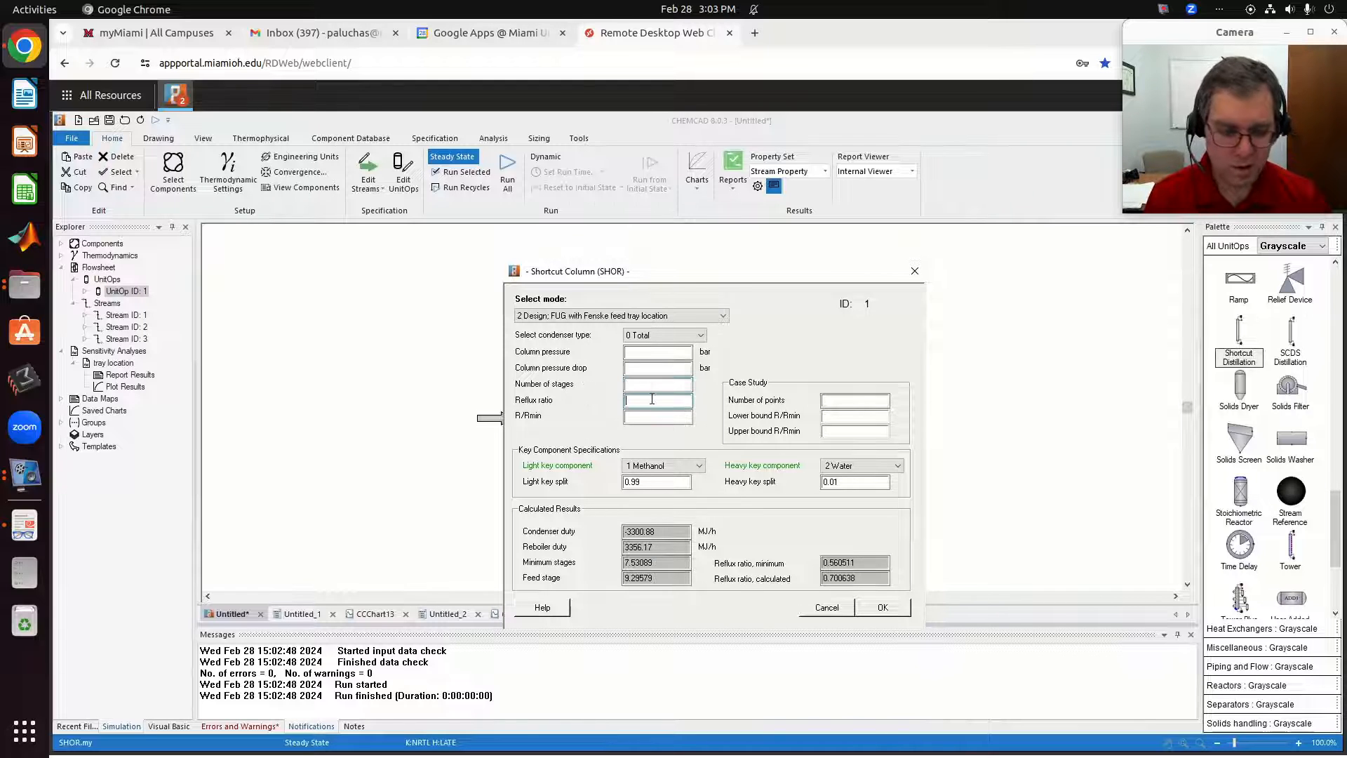
text(1.25)
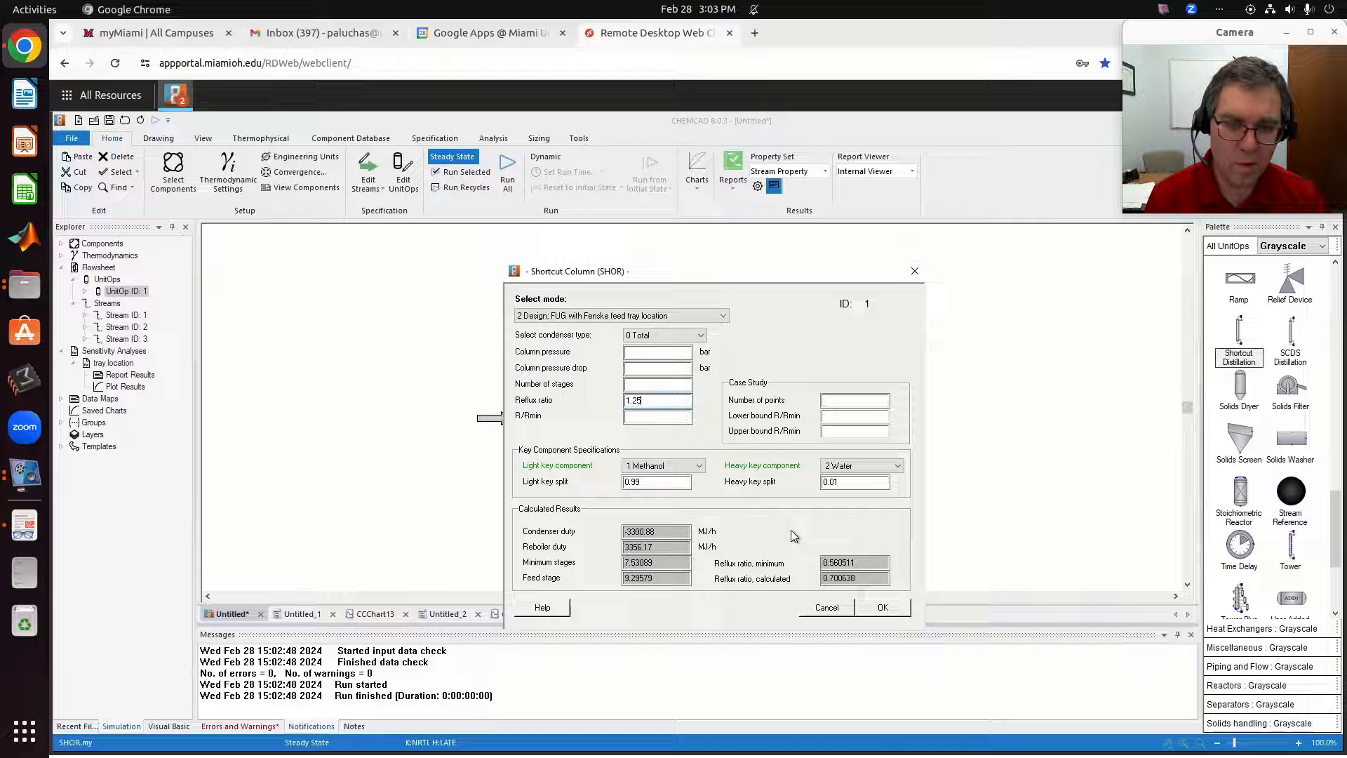
click(882, 610)
click(462, 172)
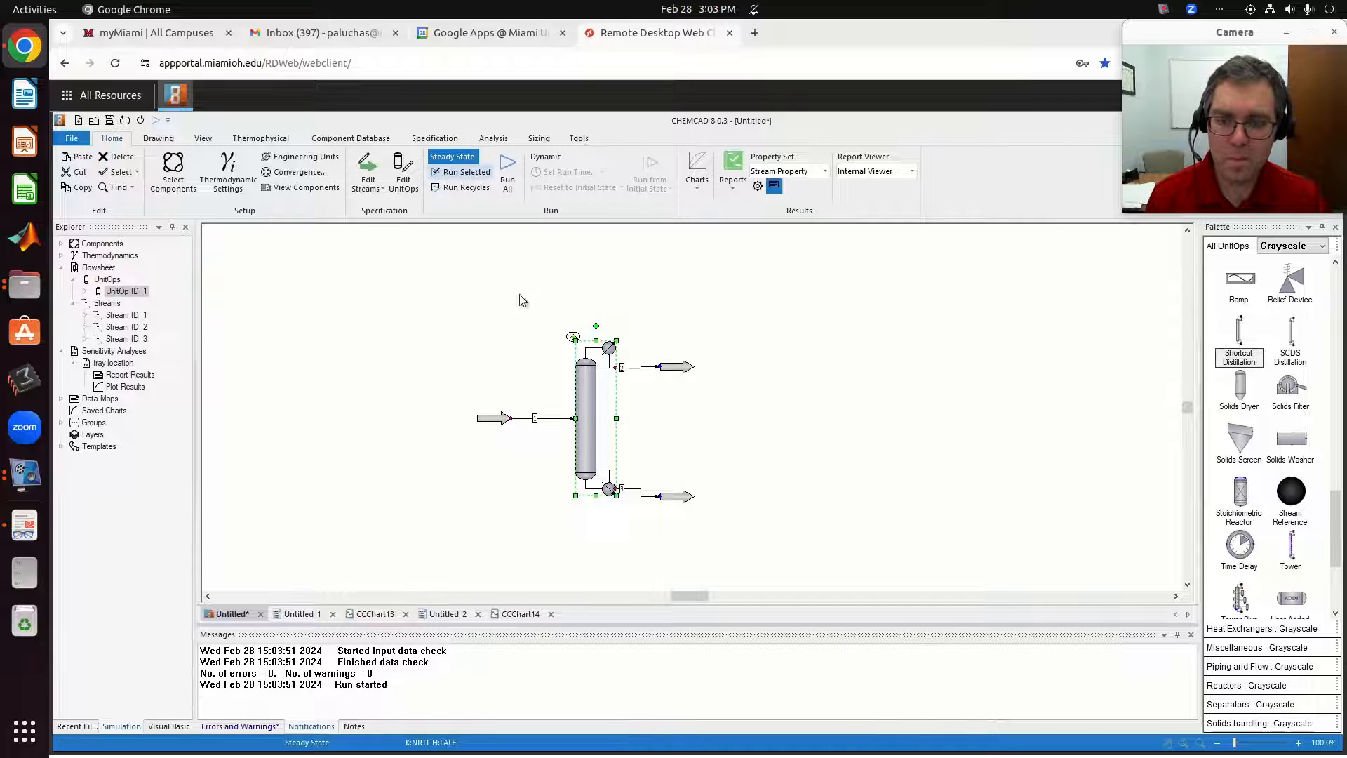
Check the calculated number of stages, then run the column in Rating mode (Fenske-Underwood-Gilliland) with that stage count.
double_click(588, 420)
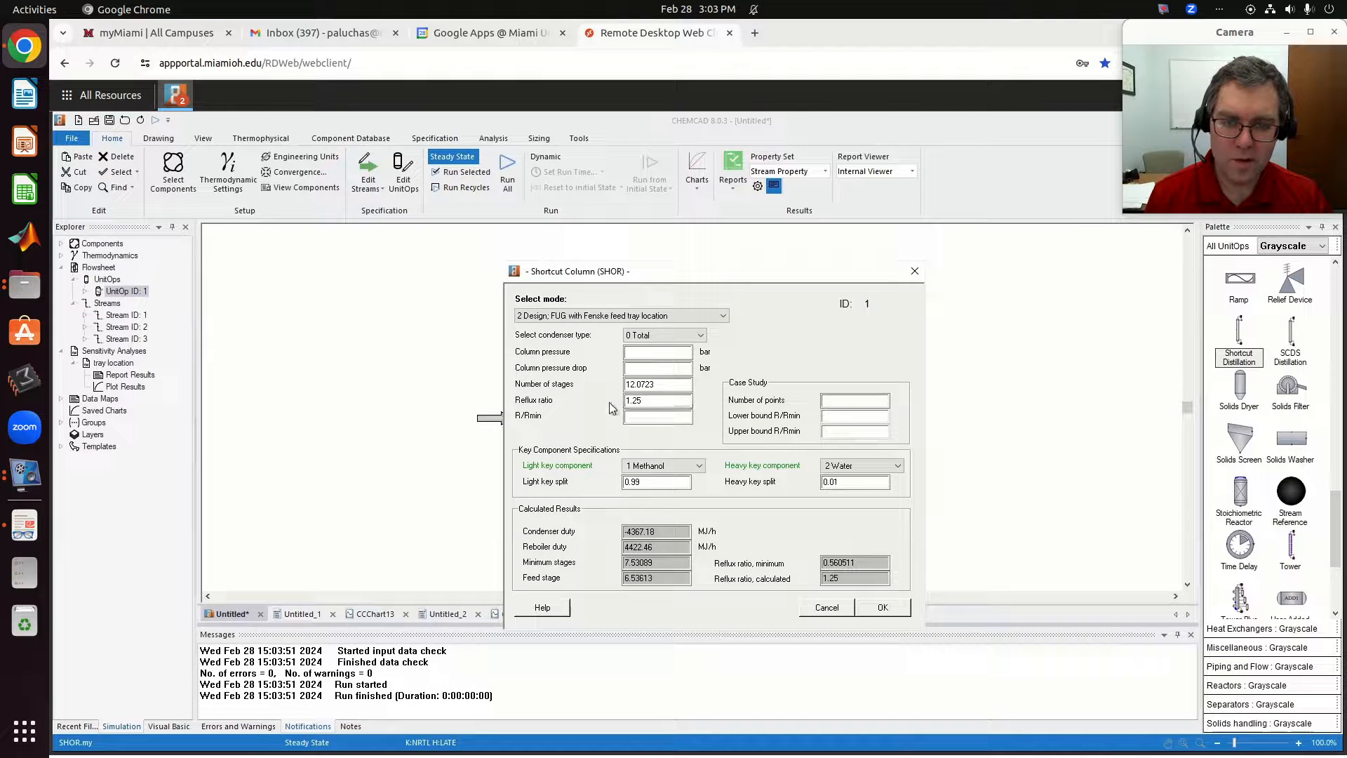
drag(674, 384, 610, 386)
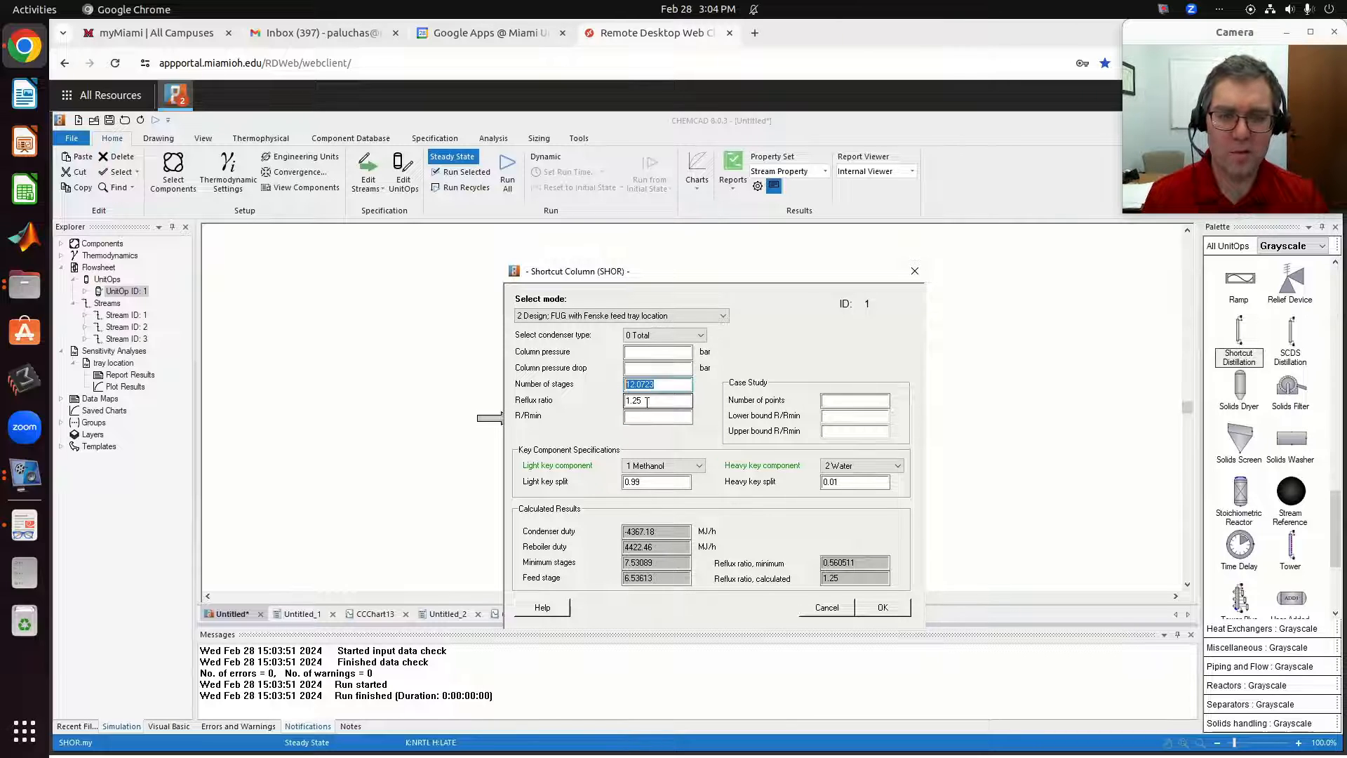
click(642, 315)
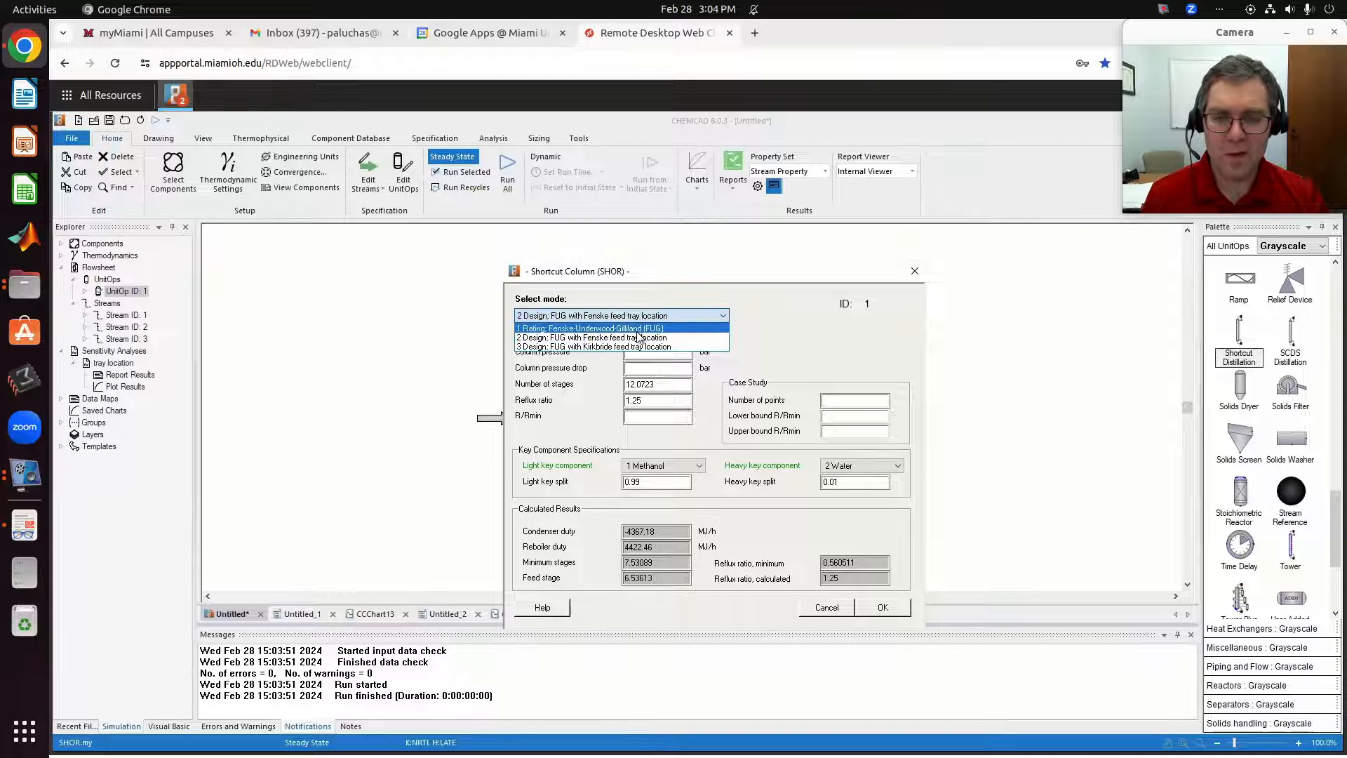
click(637, 329)
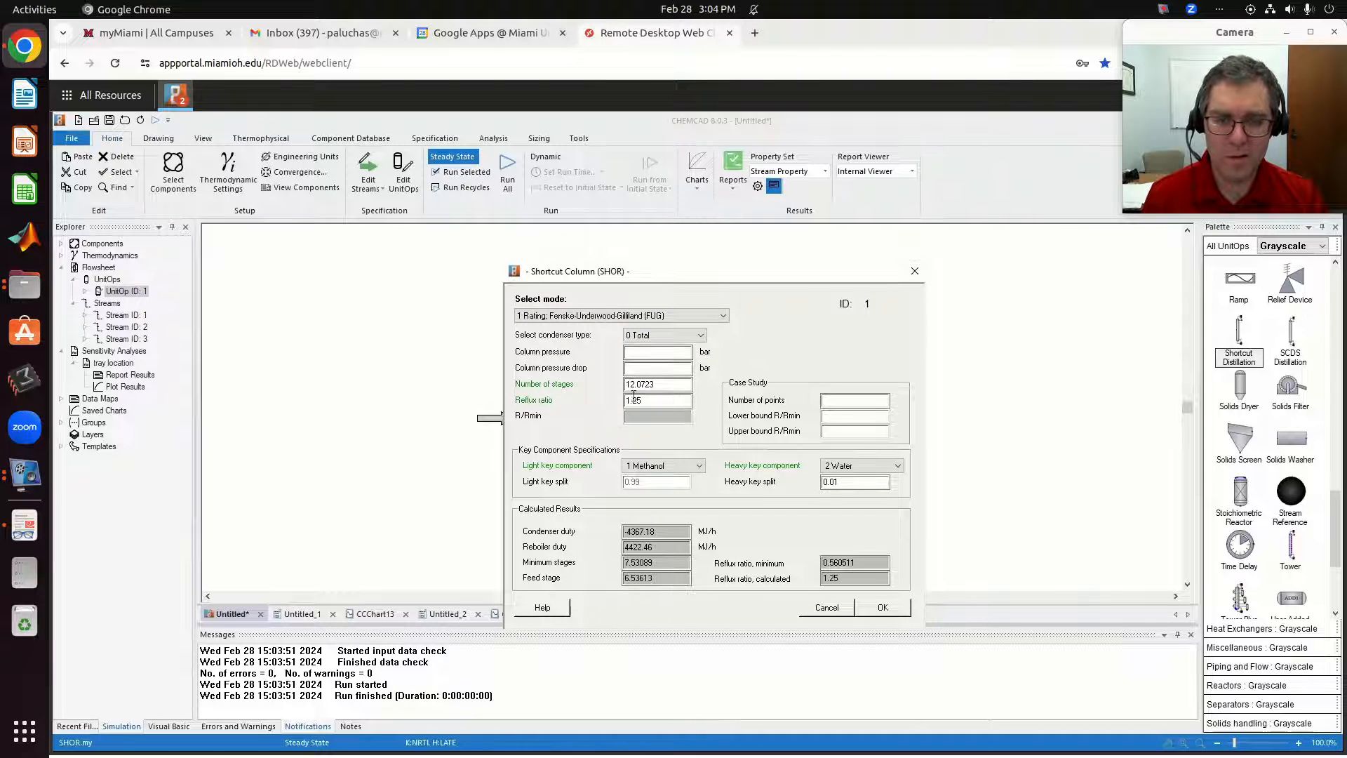
click(885, 608)
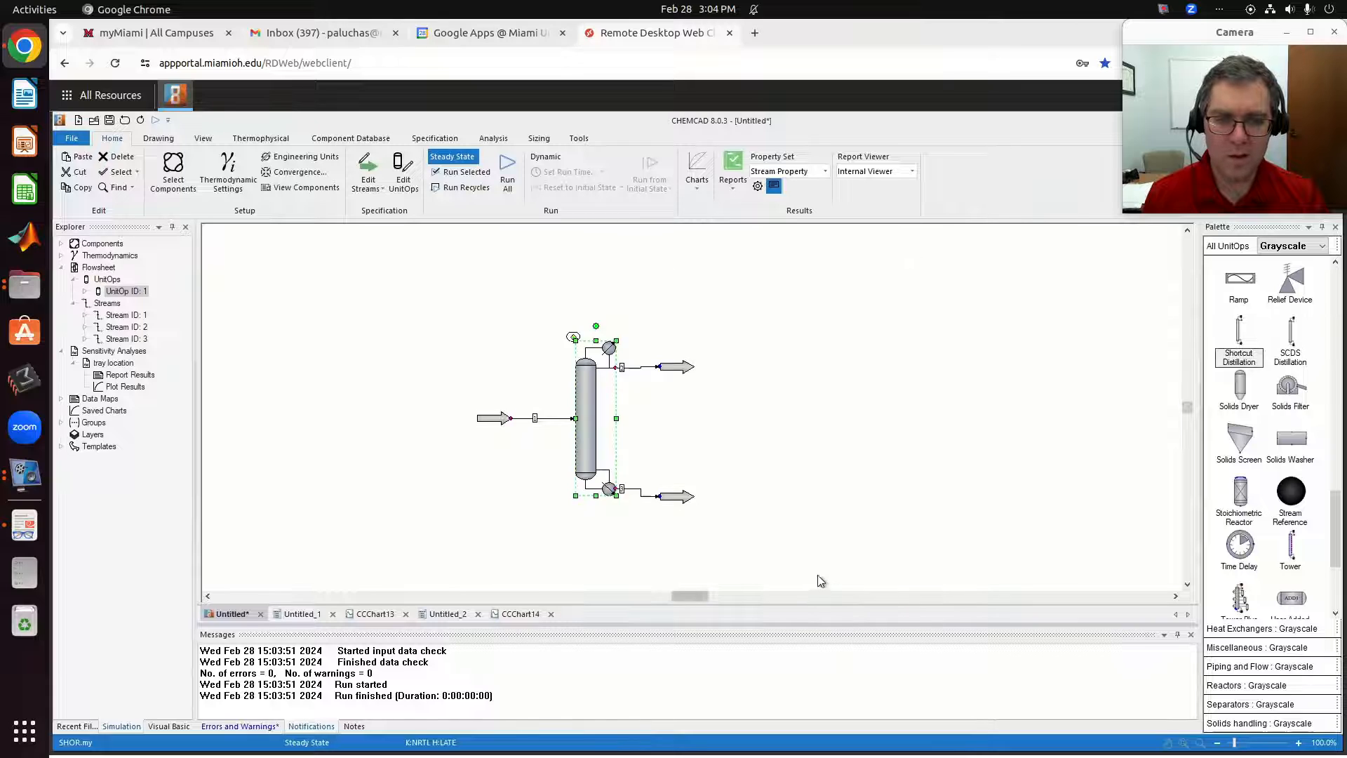
click(463, 172)
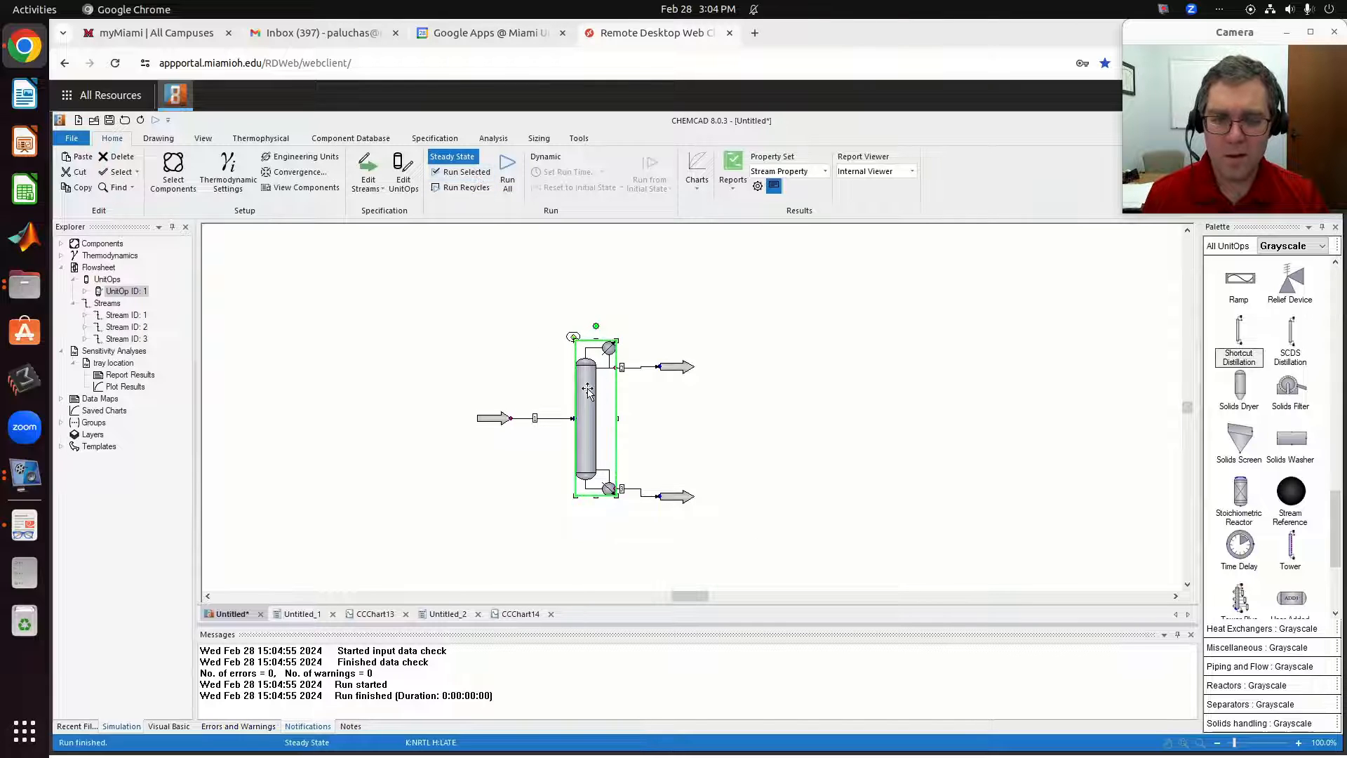
Return the column to Design mode with Fenske feed tray location, rerun it and review its calculated results.
double_click(587, 390)
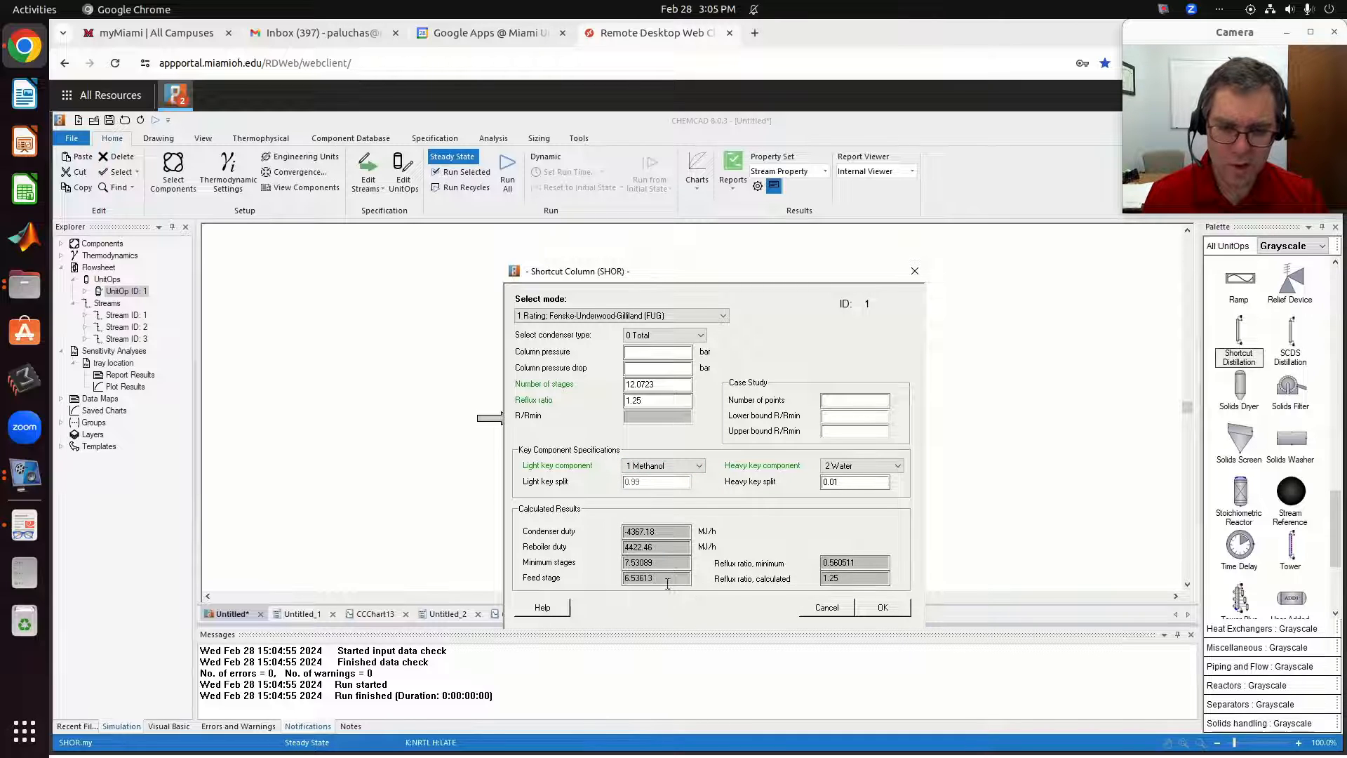
click(605, 316)
click(614, 336)
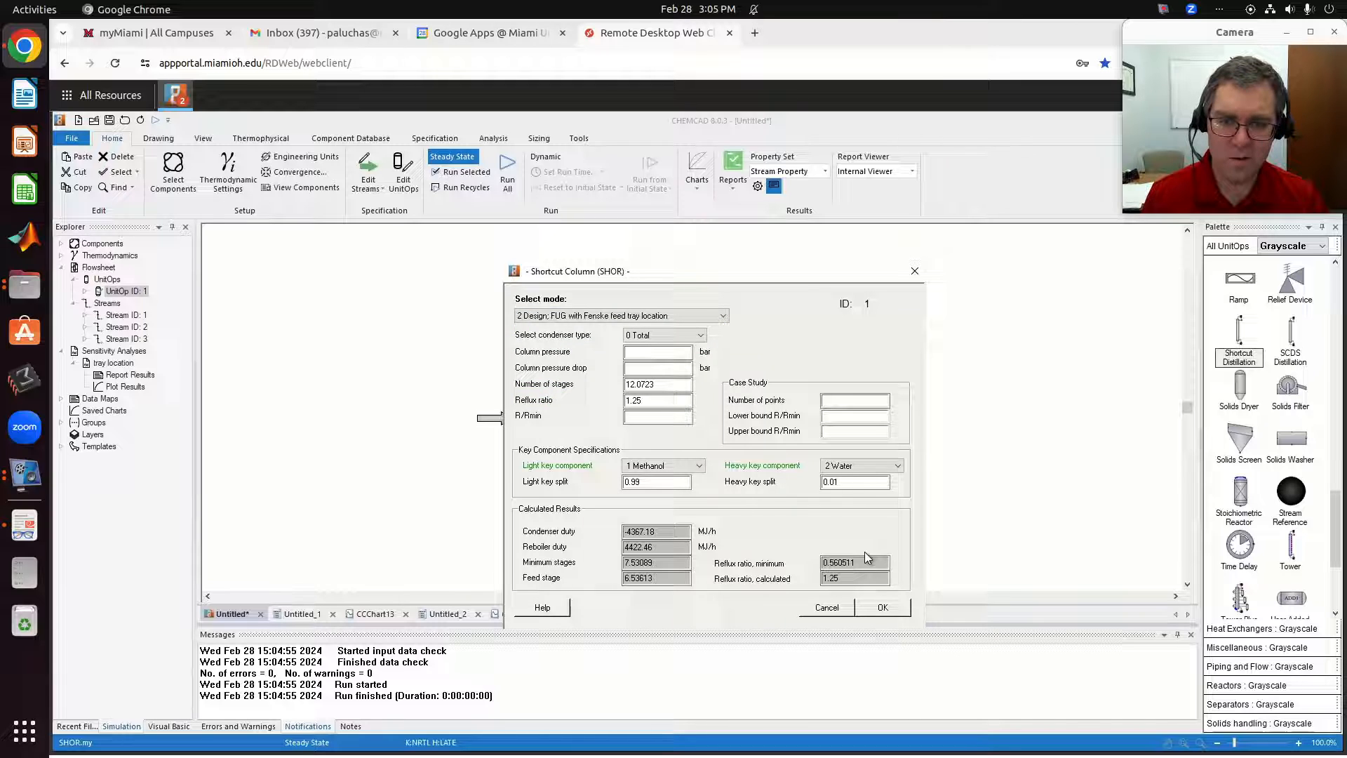
click(882, 608)
click(465, 172)
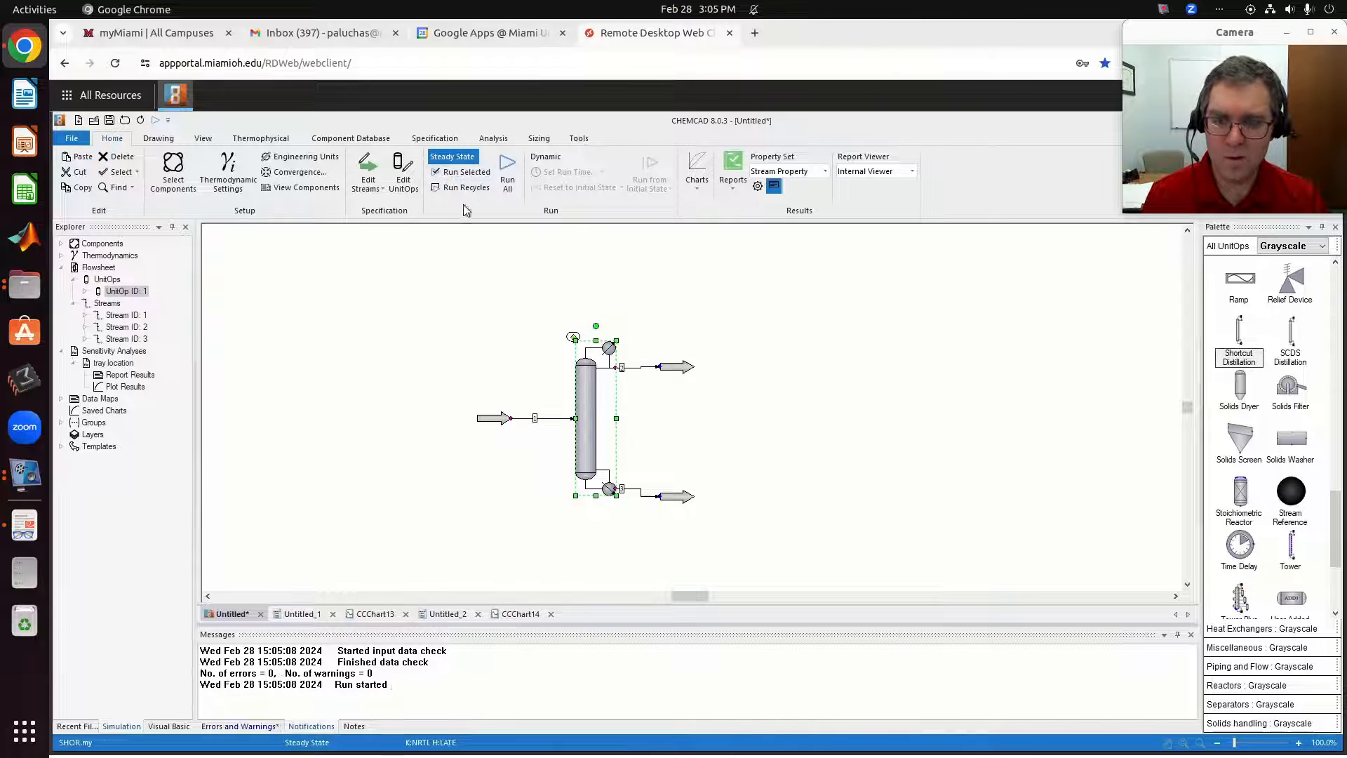
double_click(591, 396)
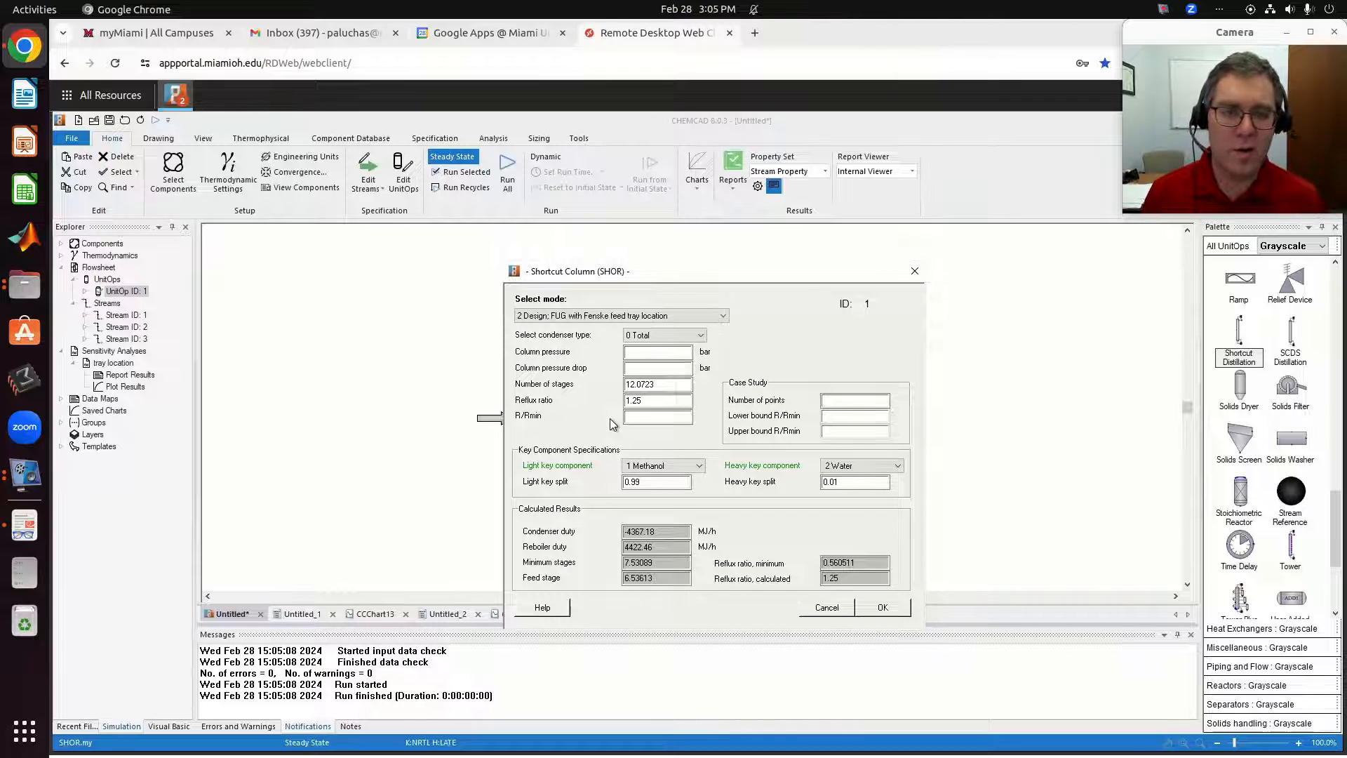
click(900, 608)
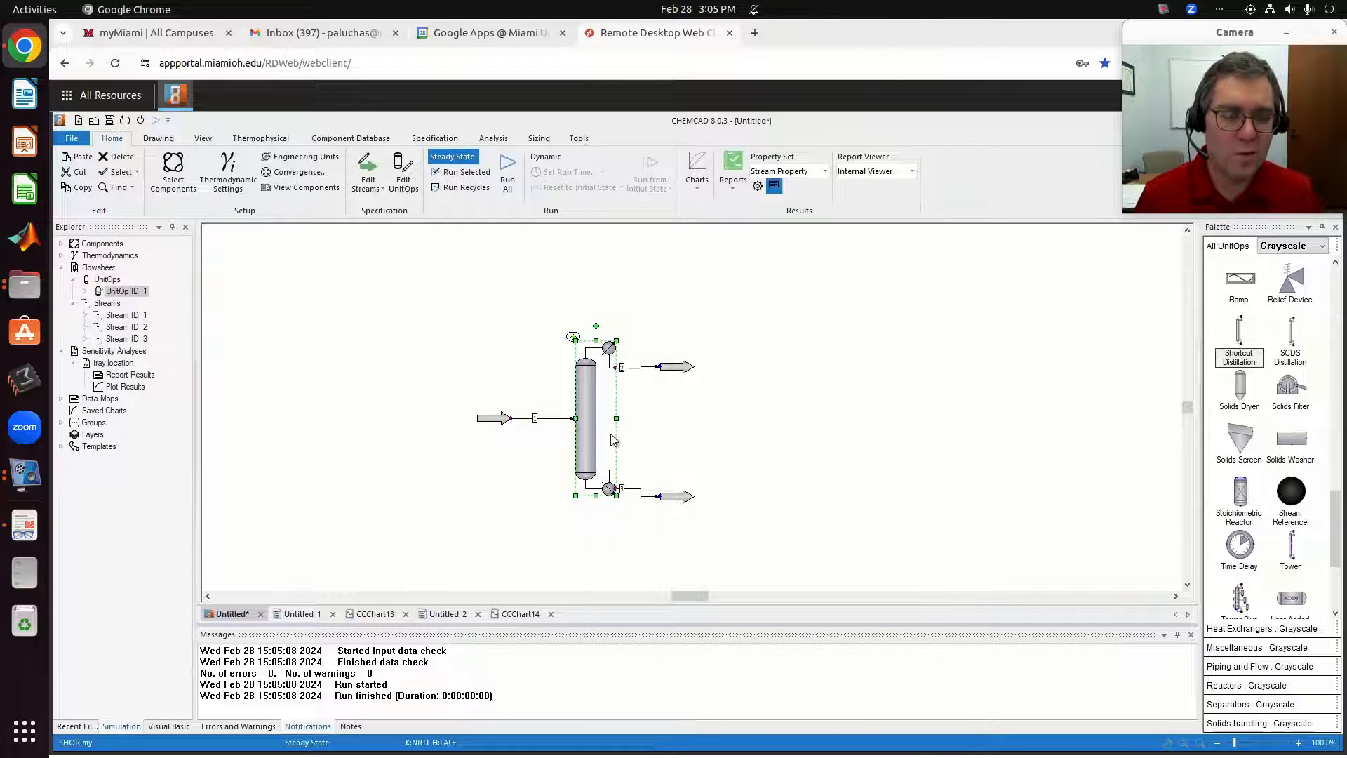